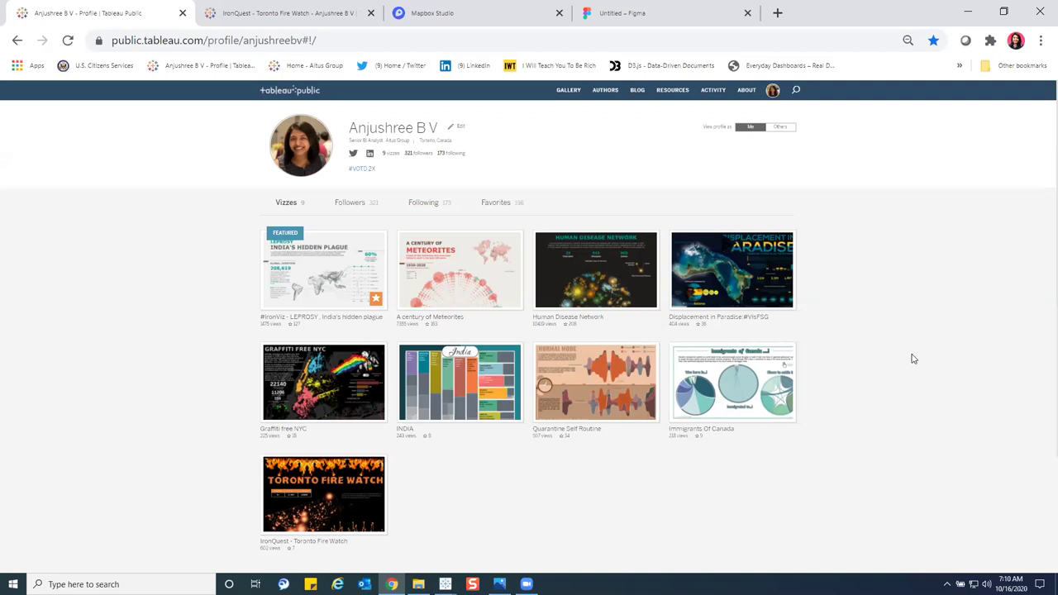
Step: Scroll through the published Toronto Fire Watch viz, then switch to its Tableau Desktop workbook
left_click(301, 12)
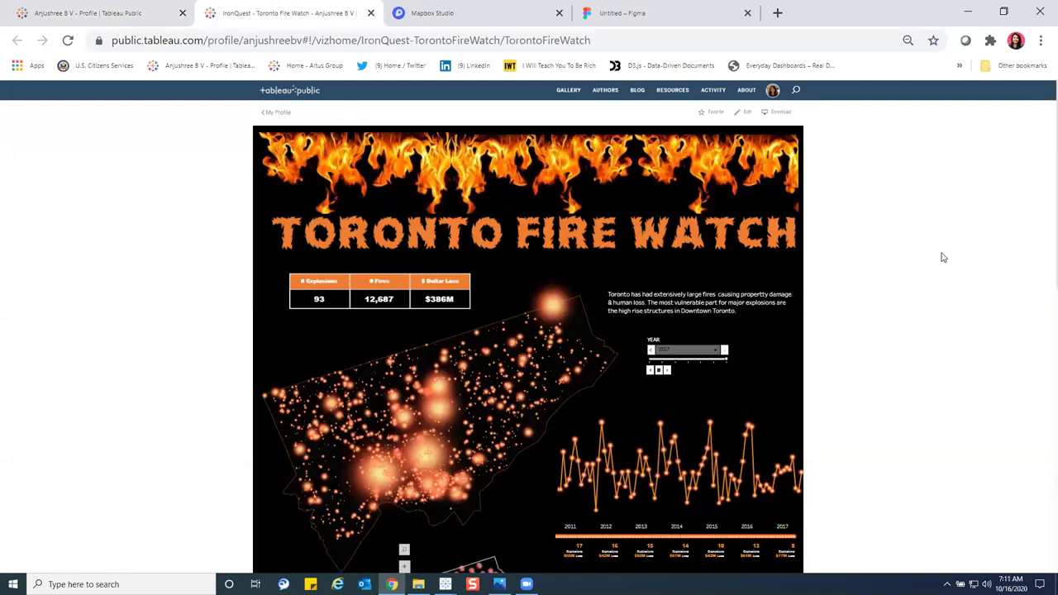
scroll(953, 249, "down", 1)
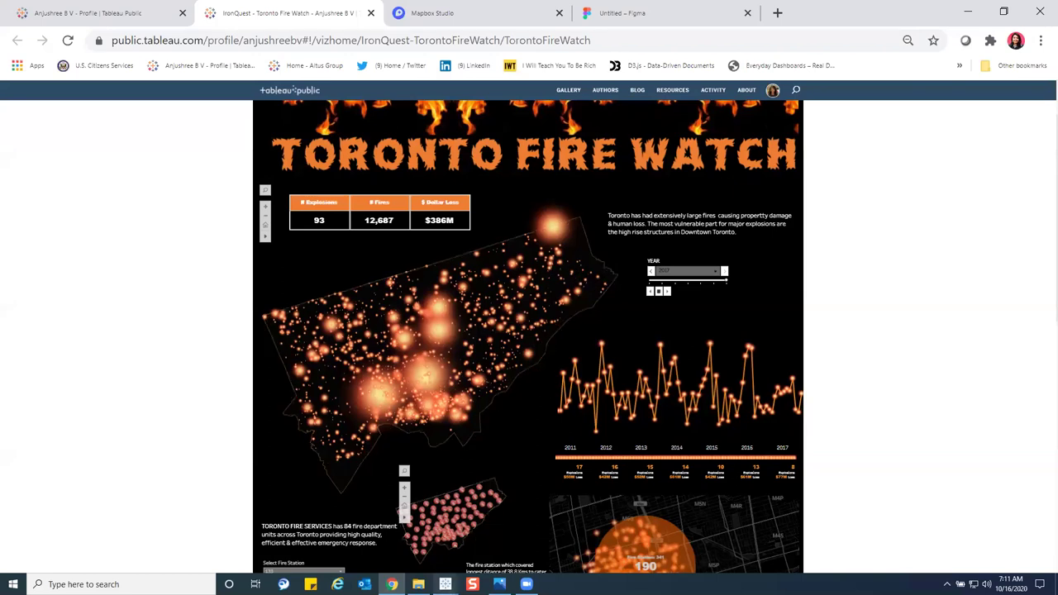
left_click(390, 537)
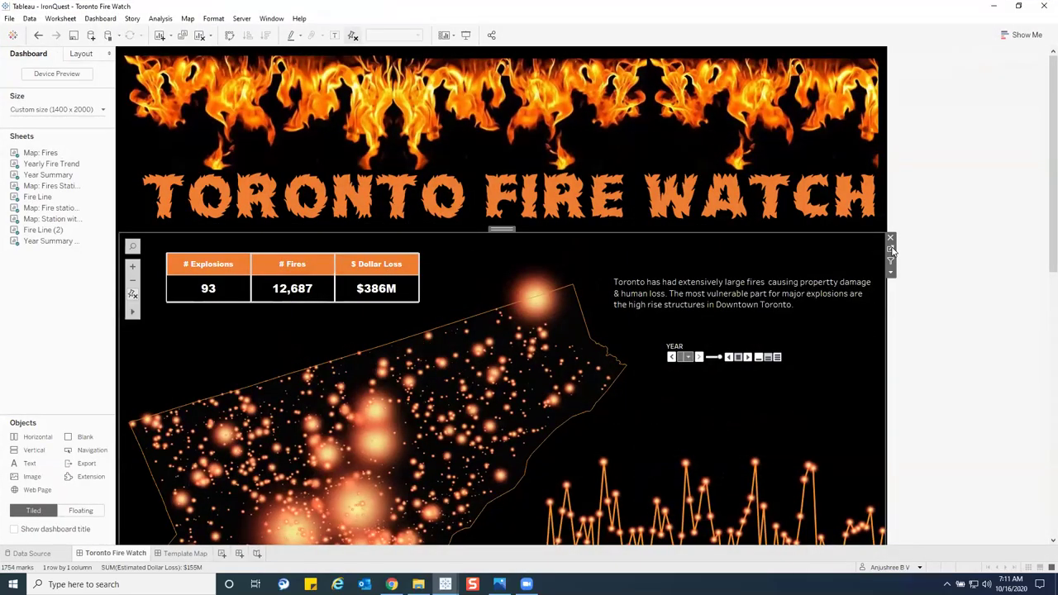
Step: Open the Map: Fires worksheet behind the fire map and review its Map Layers settings
left_click(890, 248)
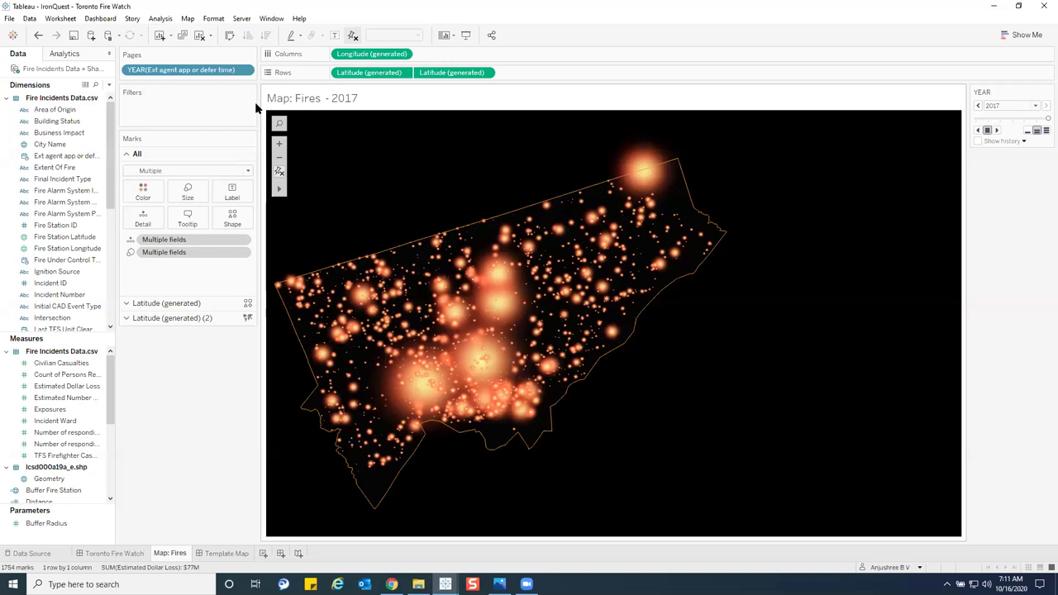
left_click(188, 18)
left_click(209, 82)
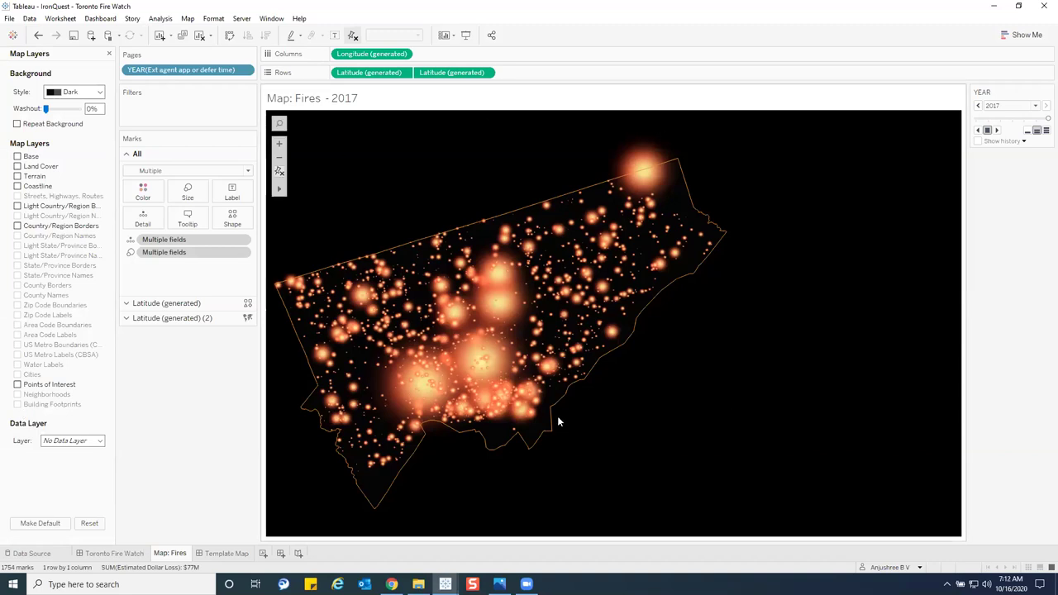
left_click(109, 53)
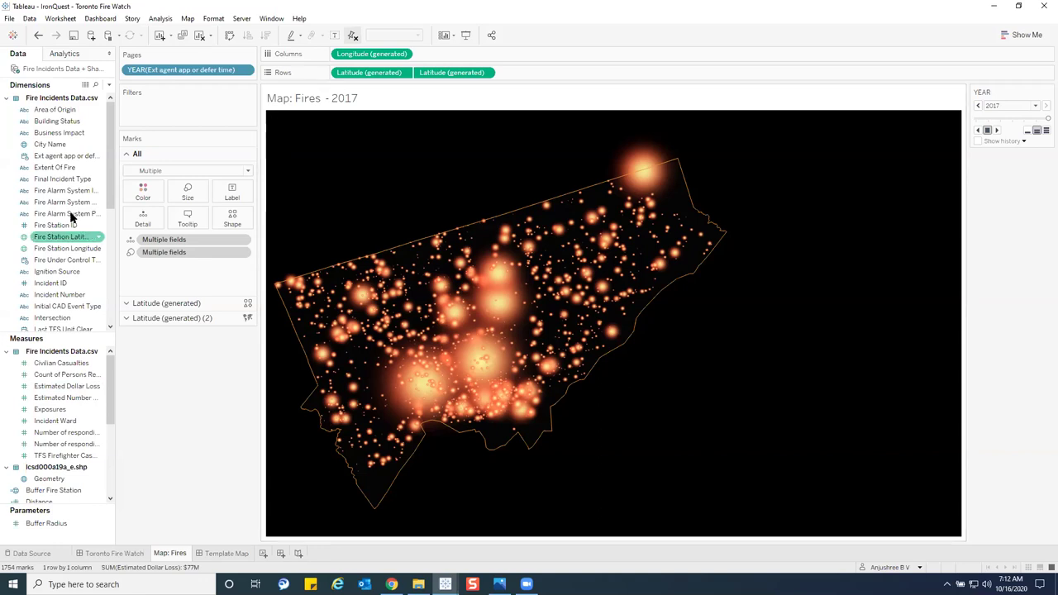
Step: Check the fire marks' Color settings, then return to the browser
left_click(150, 204)
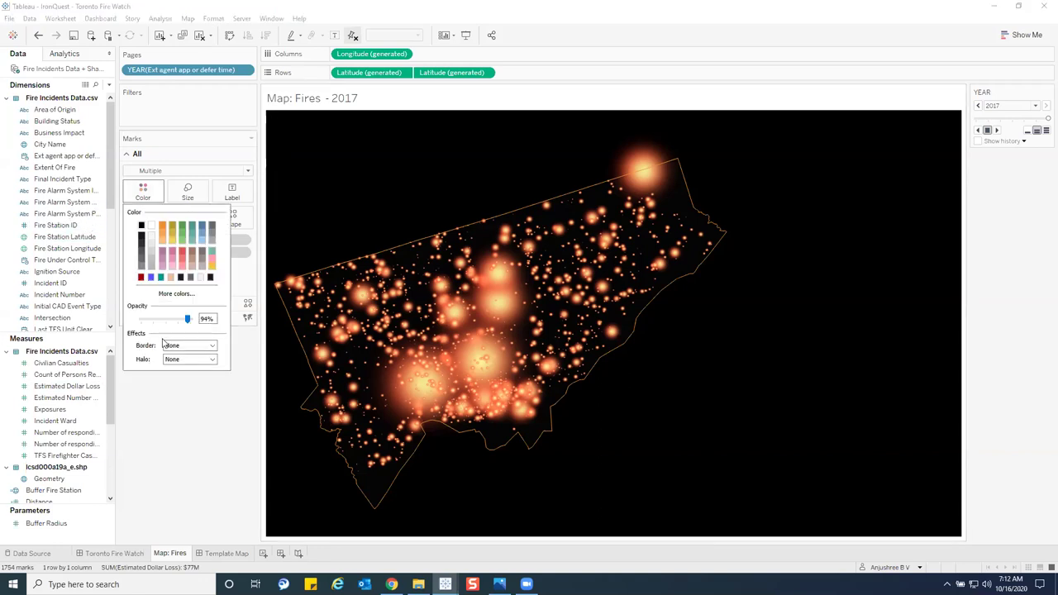
left_click(185, 403)
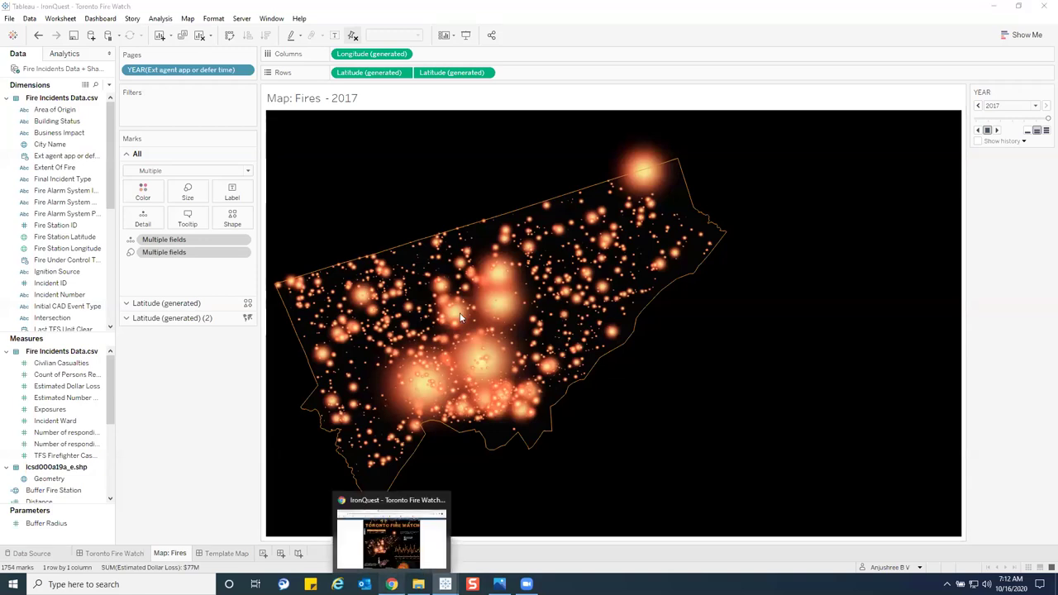
key("alt+Tab")
Step: Scroll through Mapbox Studio's 28 saved styles, then go back to the Tableau Public profile
left_click(409, 16)
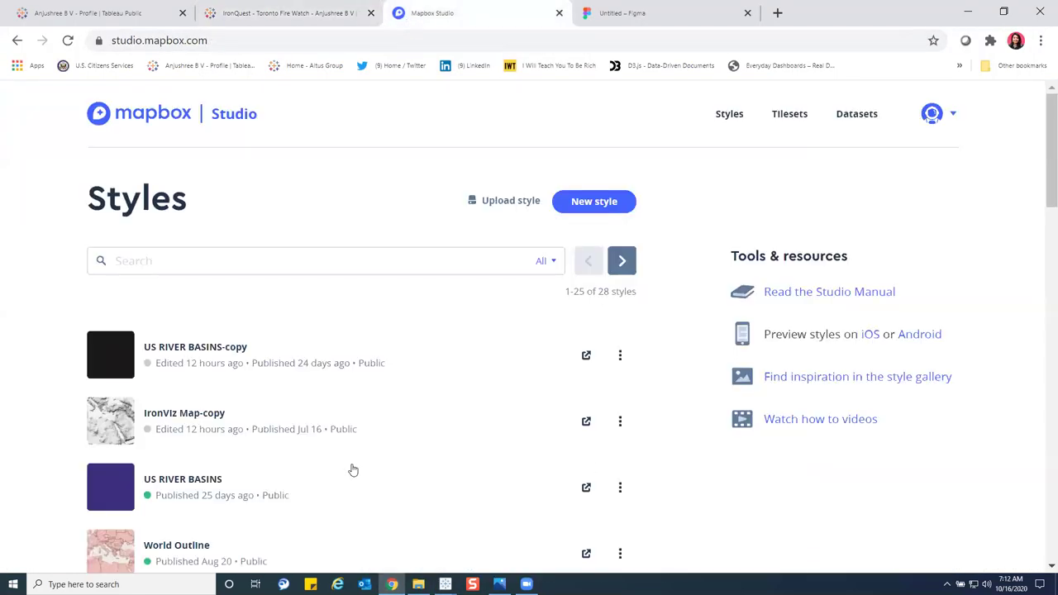
scroll(355, 464, "down", 3)
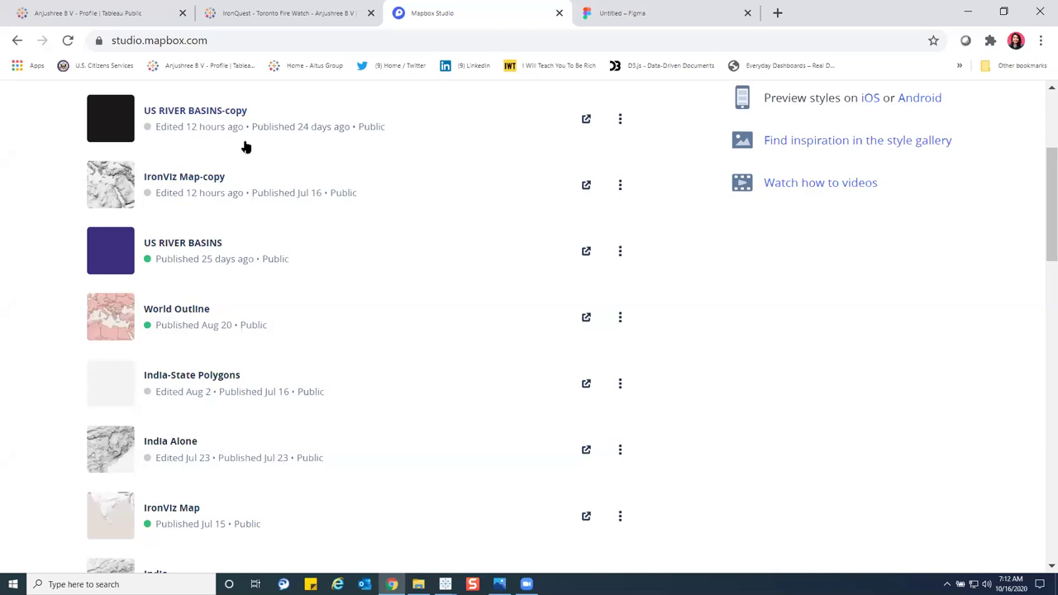
key("ctrl+1")
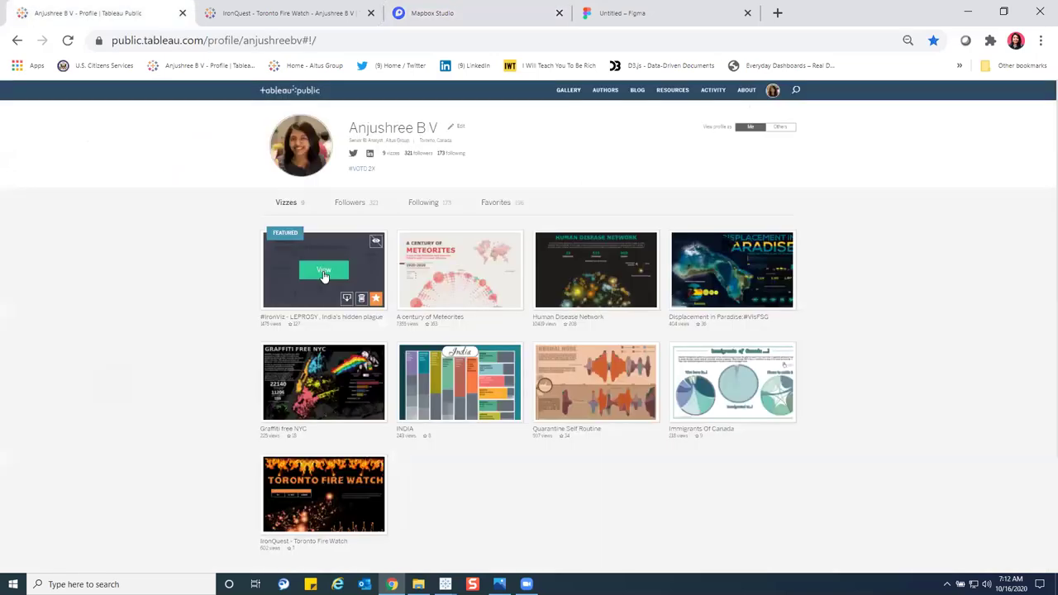
Step: Browse the IronViz LEPROSY – India's Hidden Plague viz, then return to Mapbox Studio's styles list
left_click(323, 272)
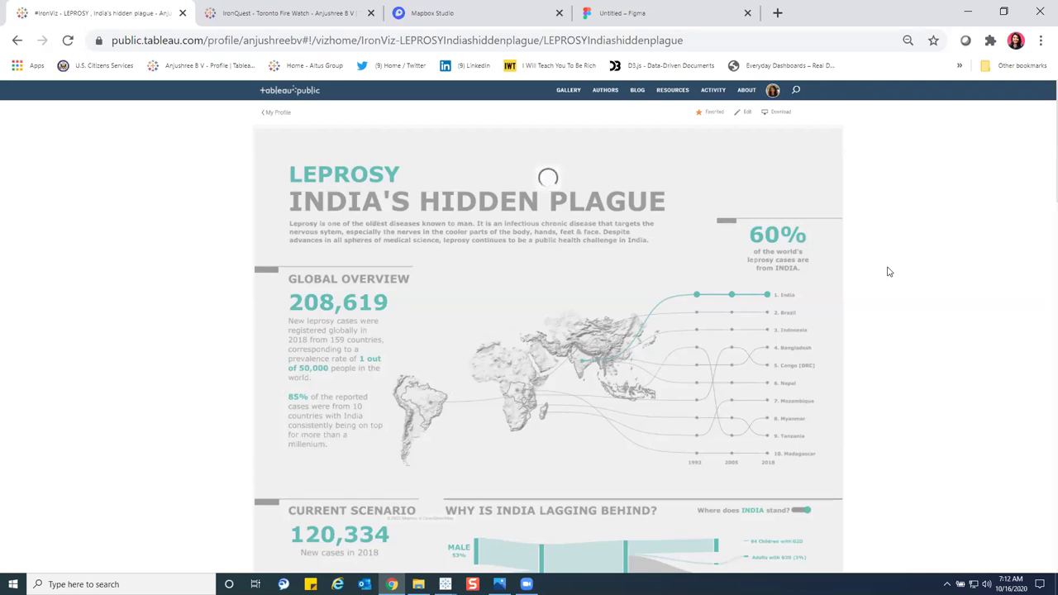
scroll(978, 323, "down", 1)
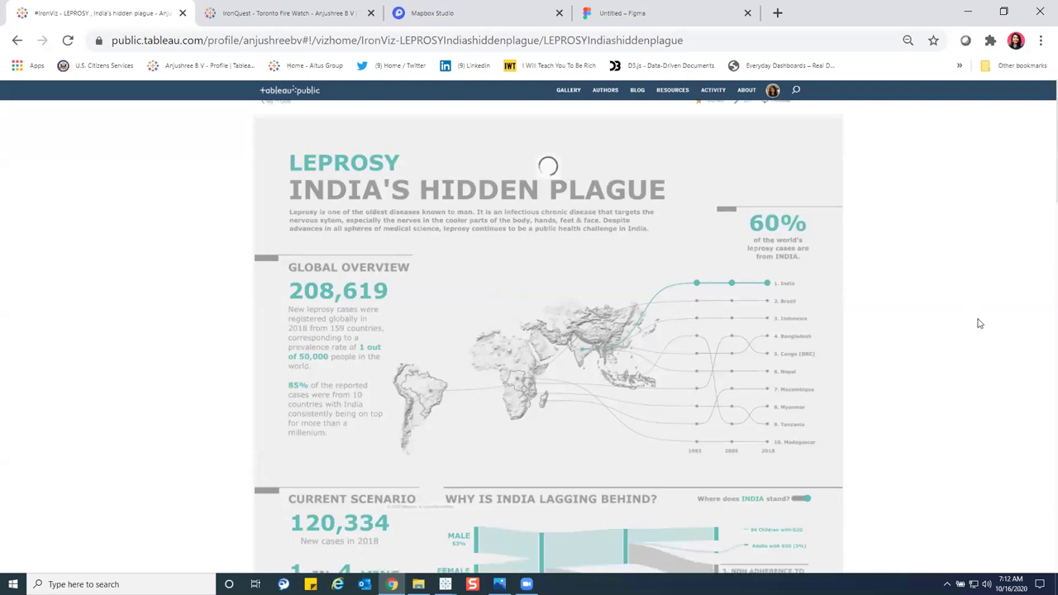
scroll(979, 323, "down", 1)
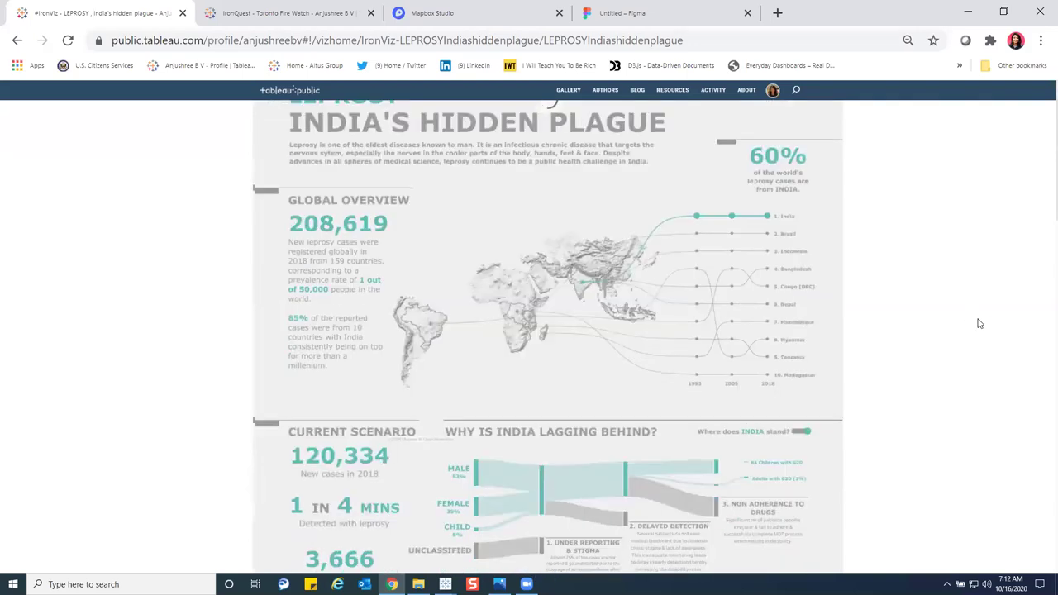
scroll(978, 323, "up", 1)
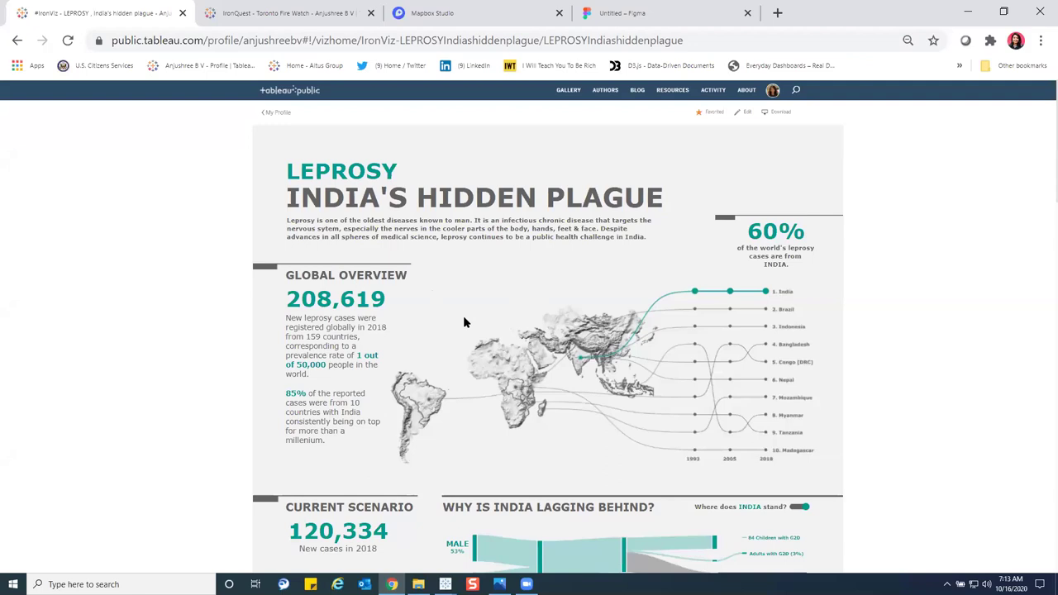
left_click(432, 12)
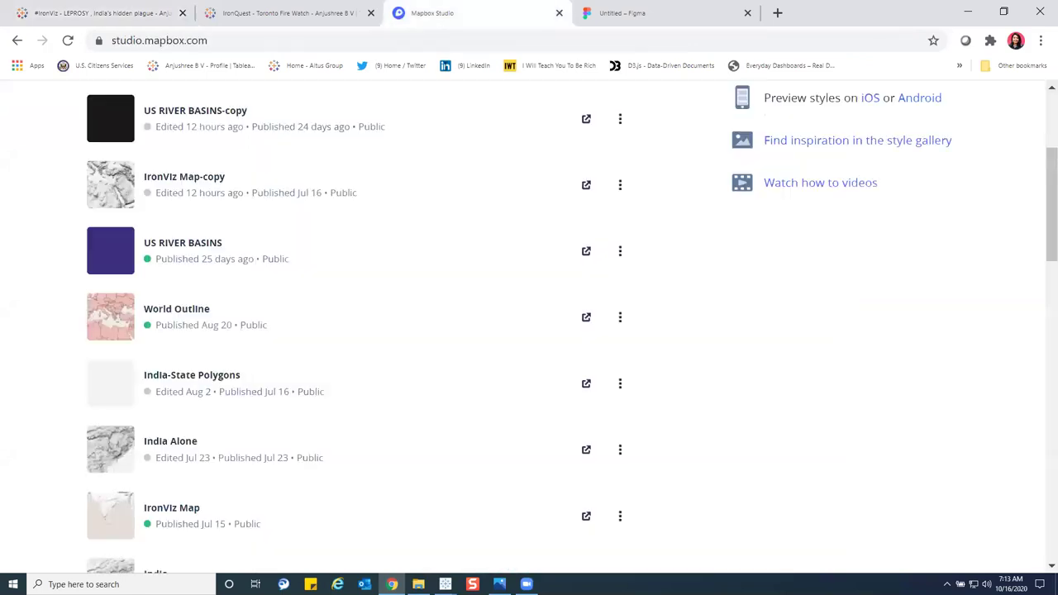
Step: Open the IronViz Map-copy style, with its world hillshade map and 19 layers
scroll(317, 434, "up", 1)
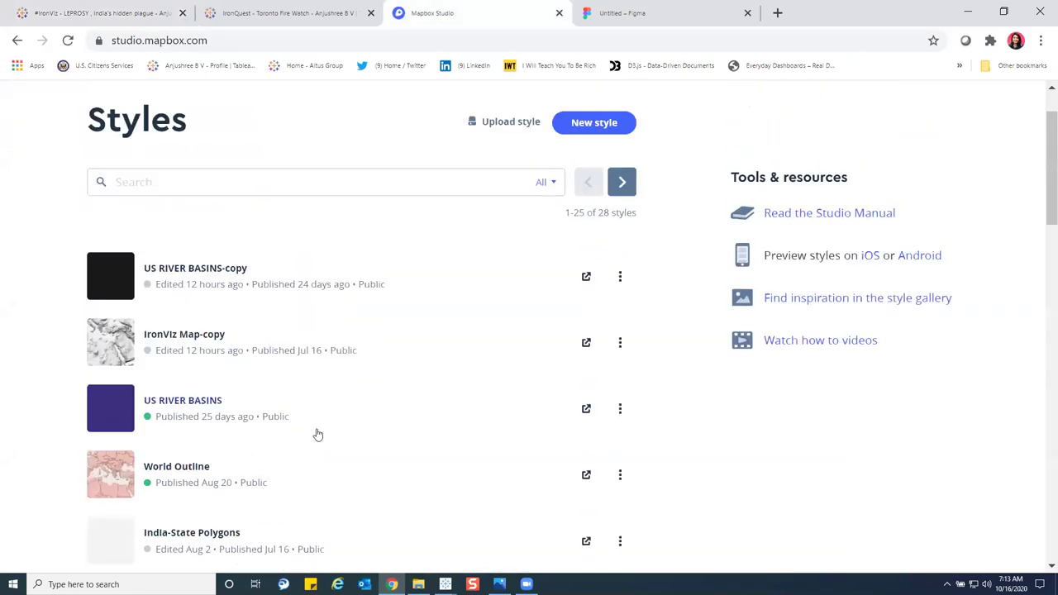
left_click(212, 336)
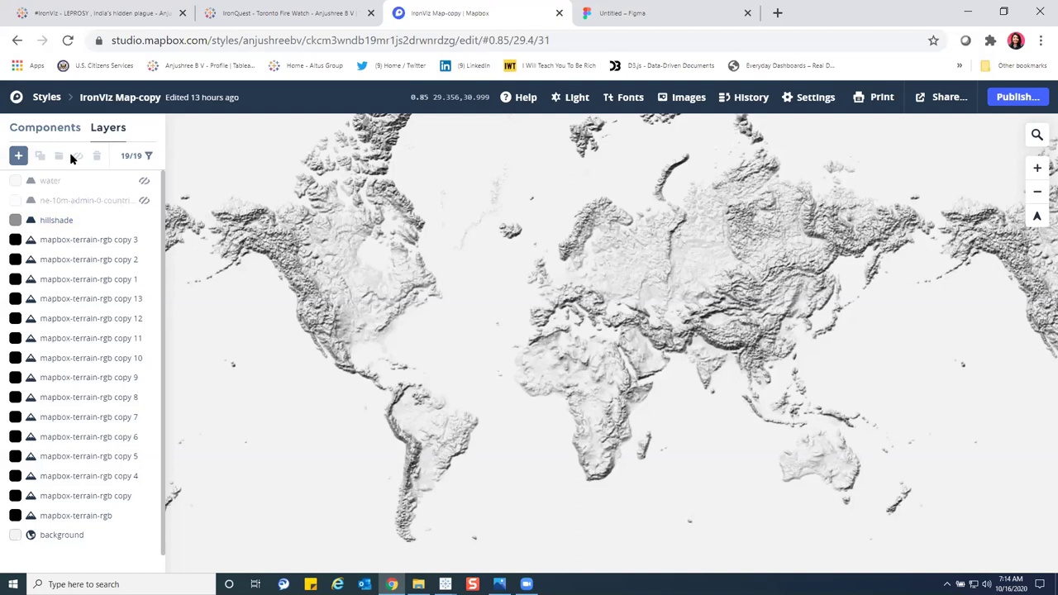
Step: Add a new fill layer using the ne_10m_admin_0_countries-0xsdr4 source
left_click(19, 156)
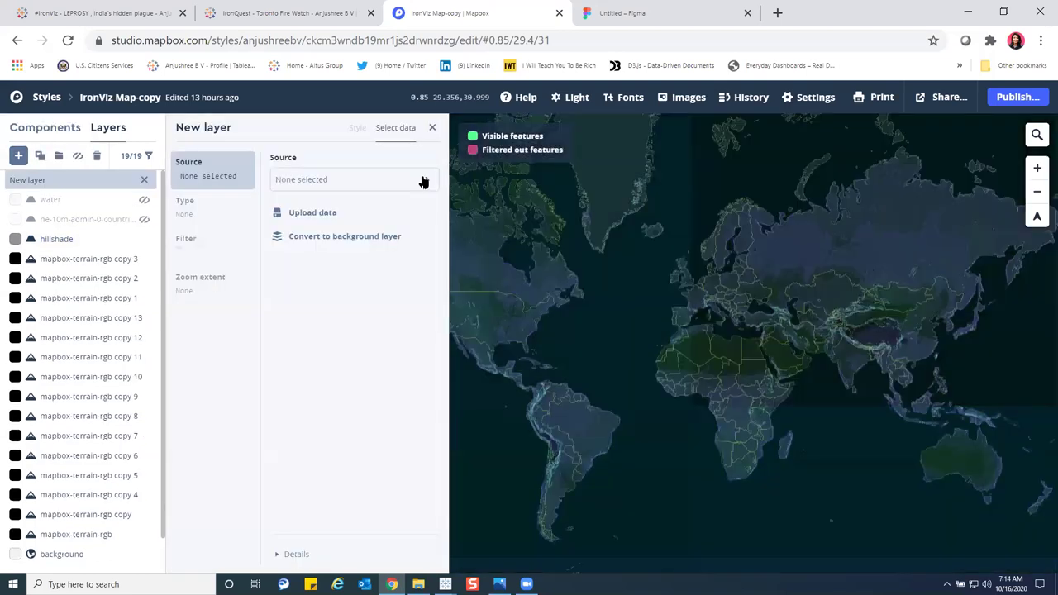
left_click(421, 180)
scroll(616, 331, "down", 2)
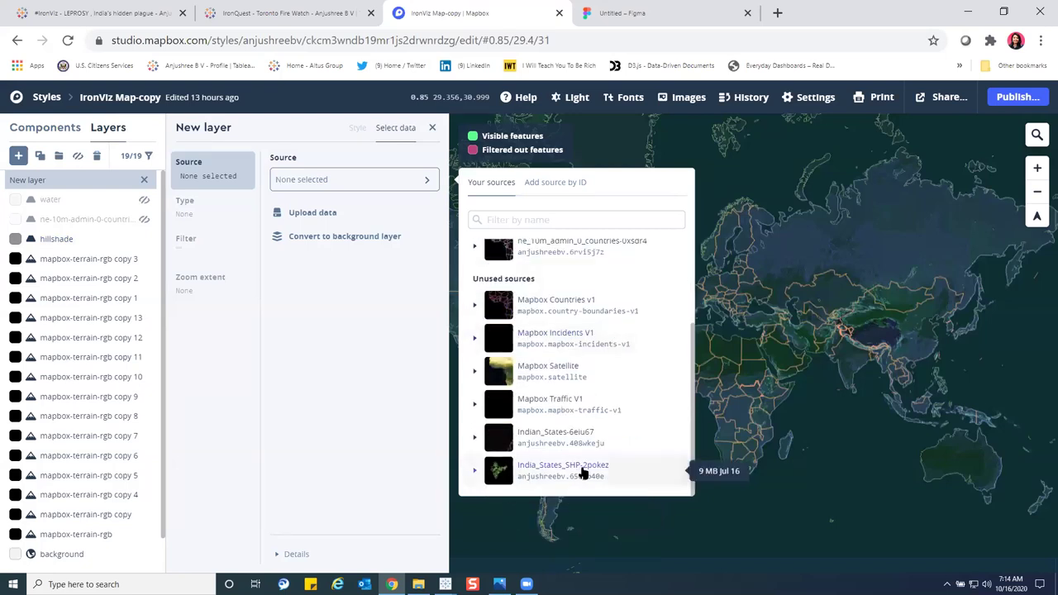
scroll(579, 394, "up", 3)
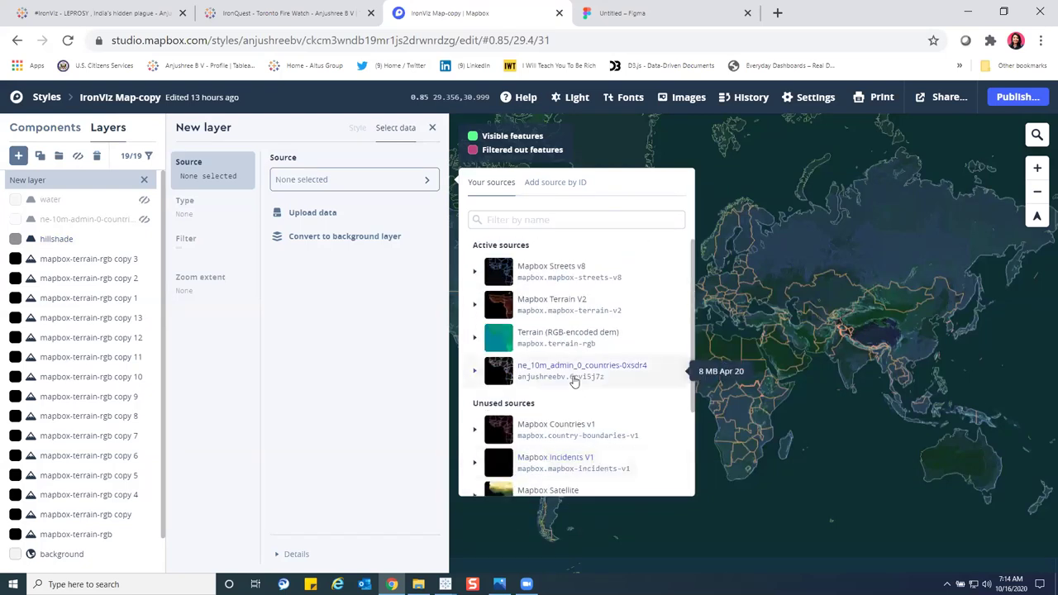
left_click(575, 381)
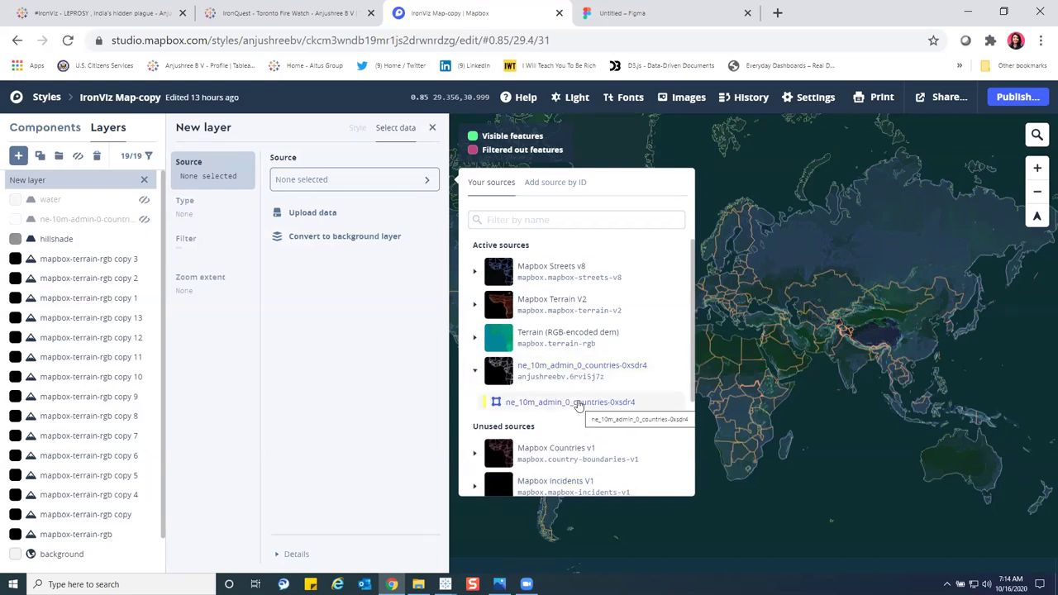
left_click(579, 402)
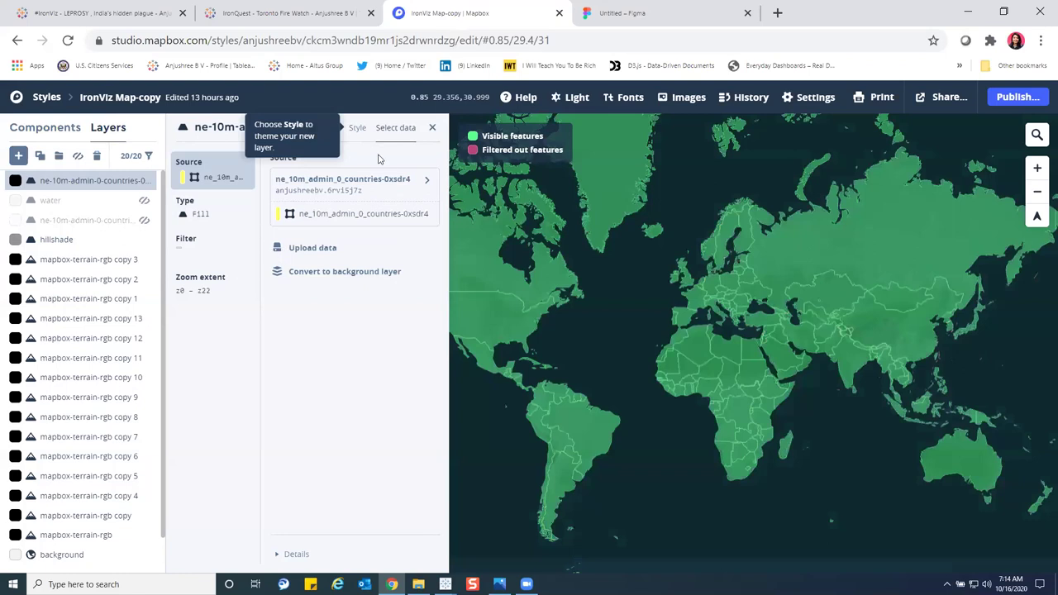
left_click(431, 129)
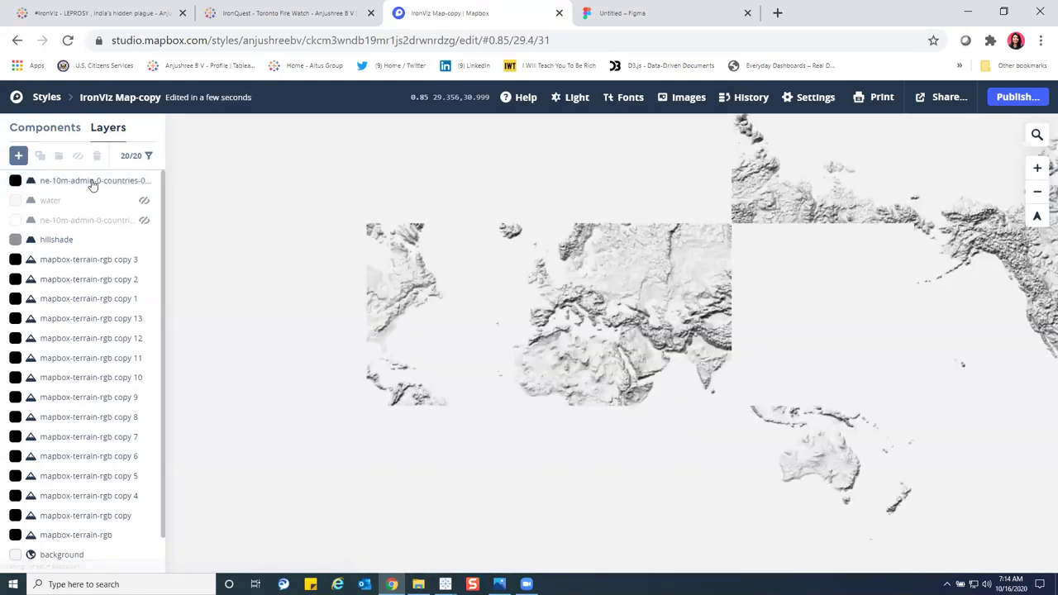
Step: Delete the newly added countries layer, returning the style to 19 layers
left_click(92, 180)
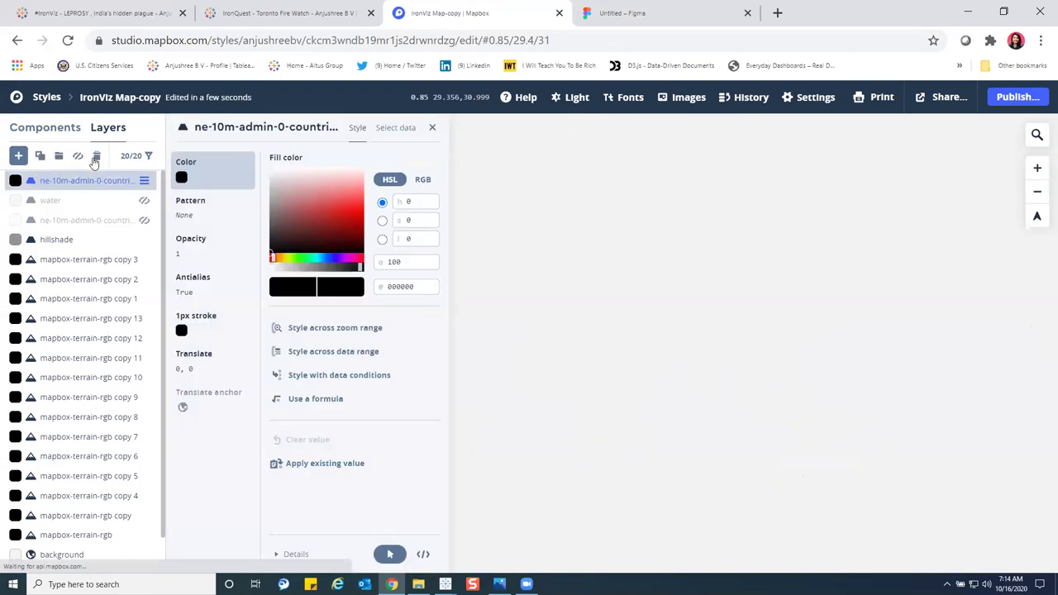
left_click(96, 157)
left_click(88, 201)
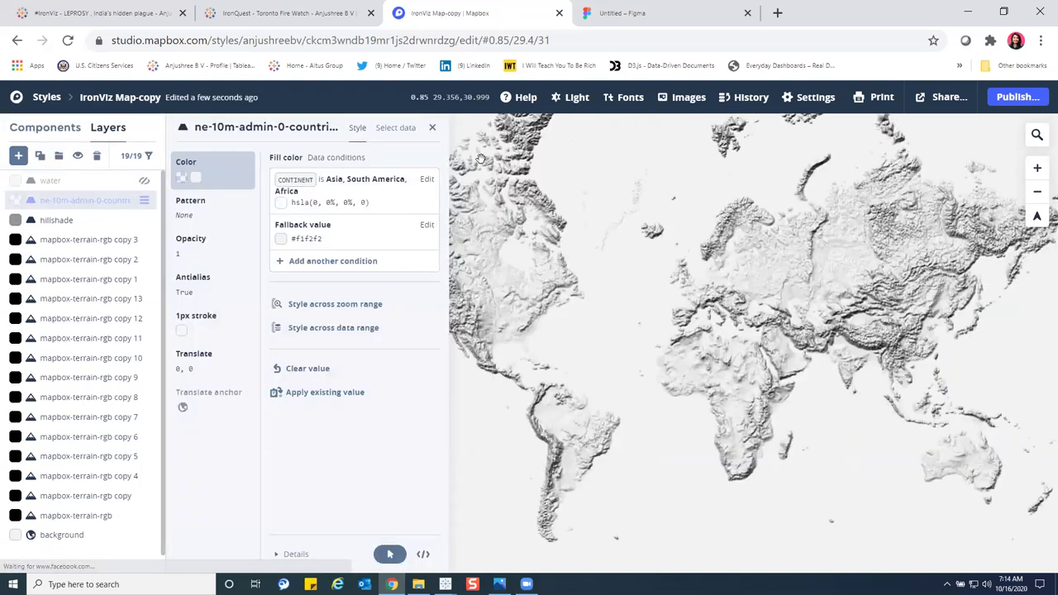
left_click(396, 129)
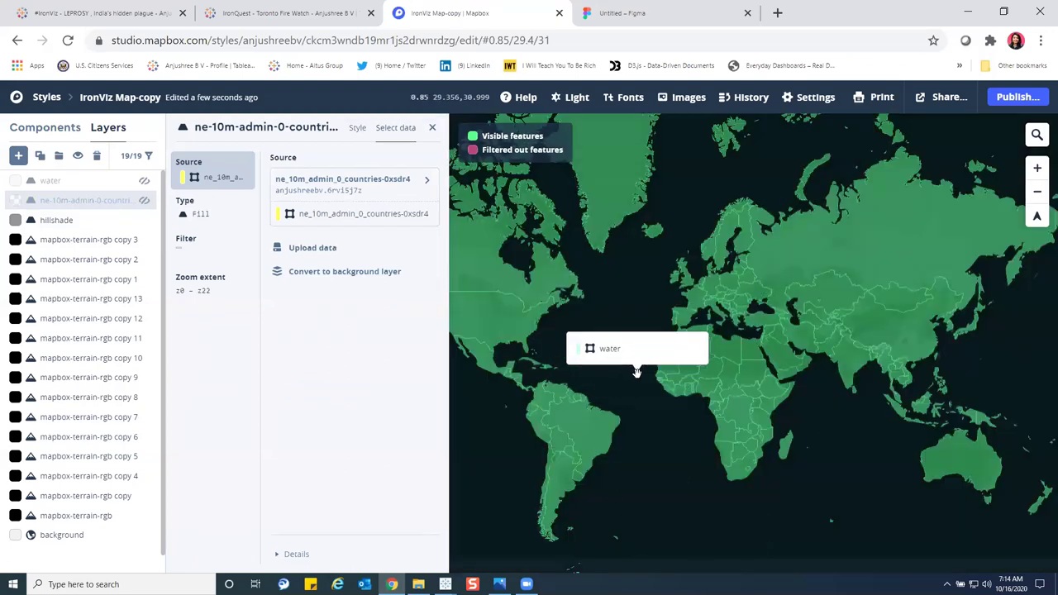
left_click(896, 388)
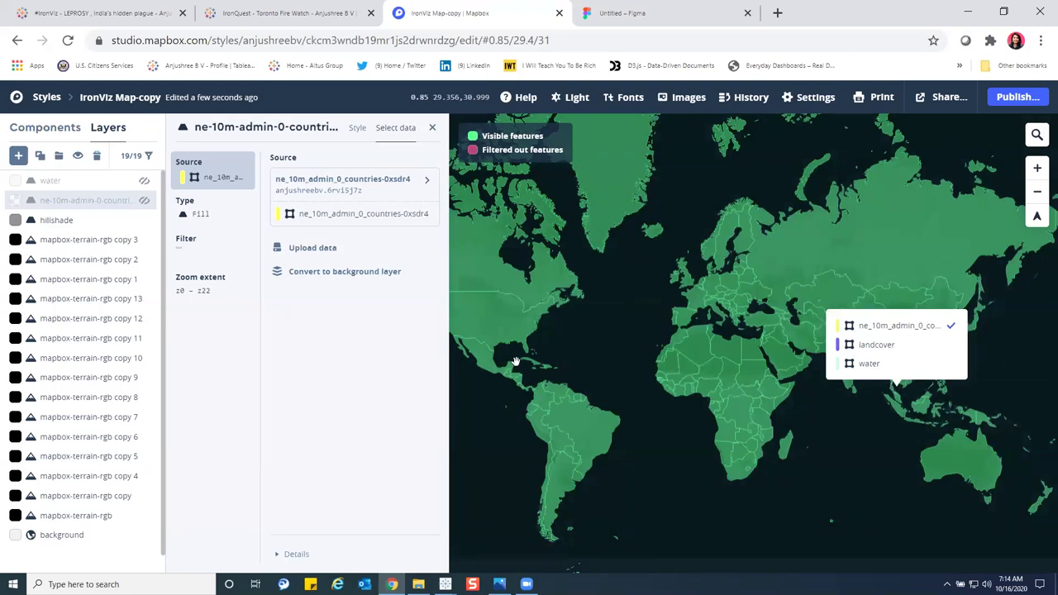
left_click(461, 314)
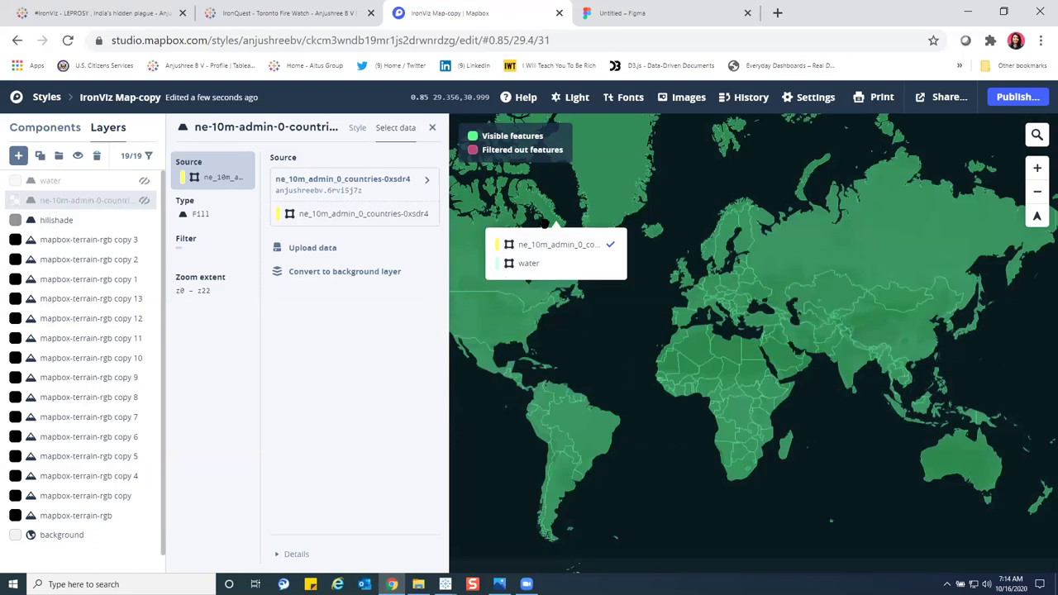
left_click(198, 253)
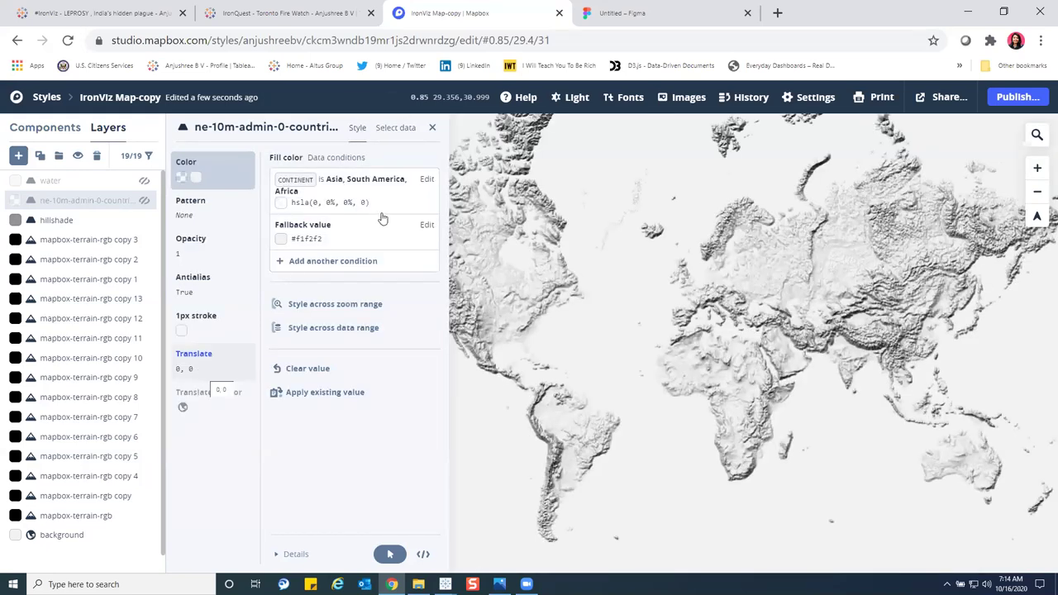
left_click(395, 127)
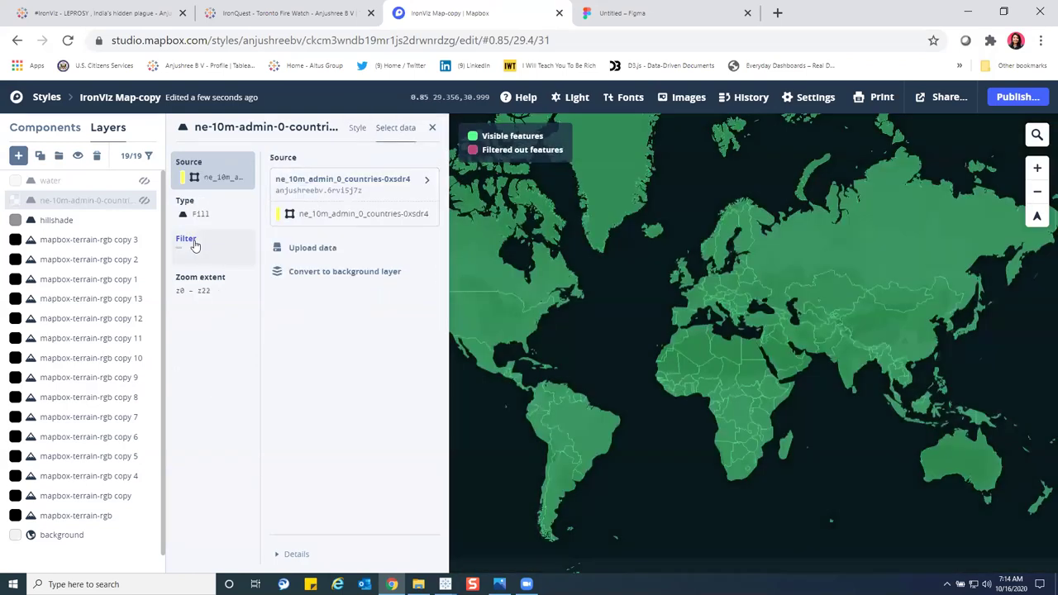
left_click(193, 243)
left_click(197, 203)
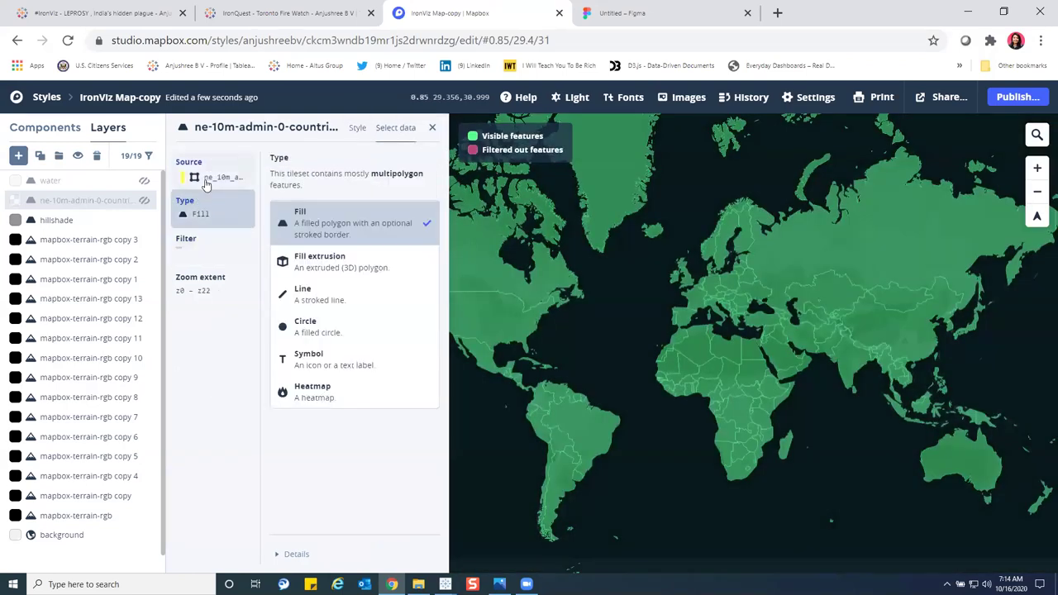
left_click(207, 183)
left_click(212, 284)
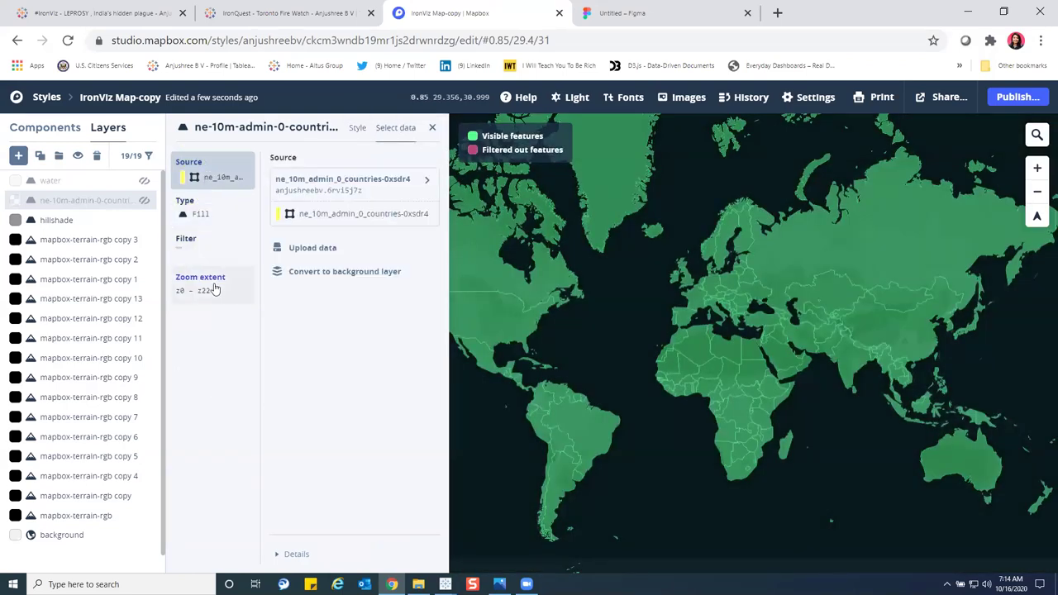
left_click(200, 217)
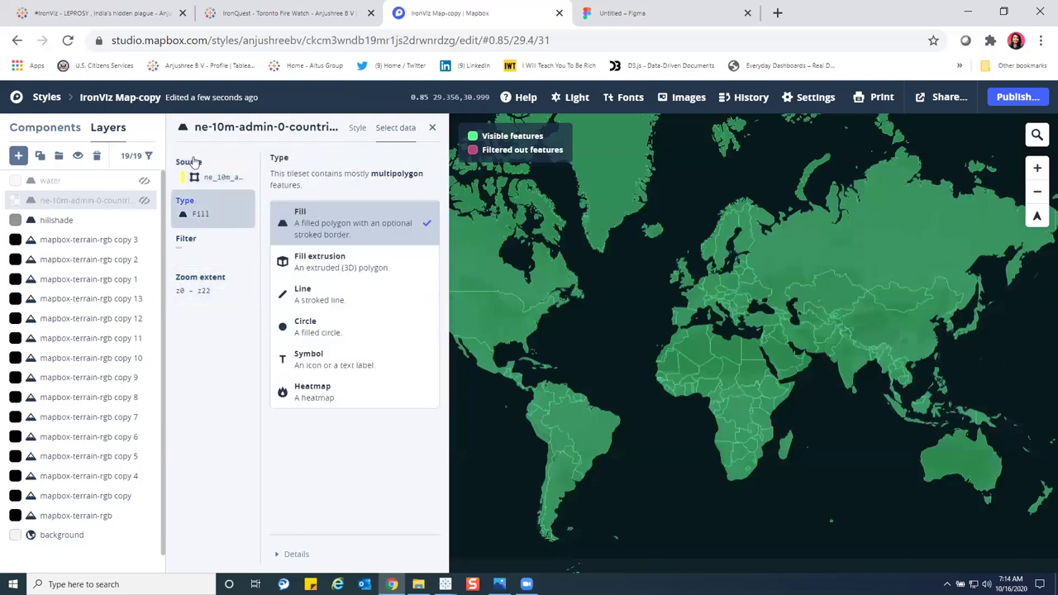
left_click(355, 130)
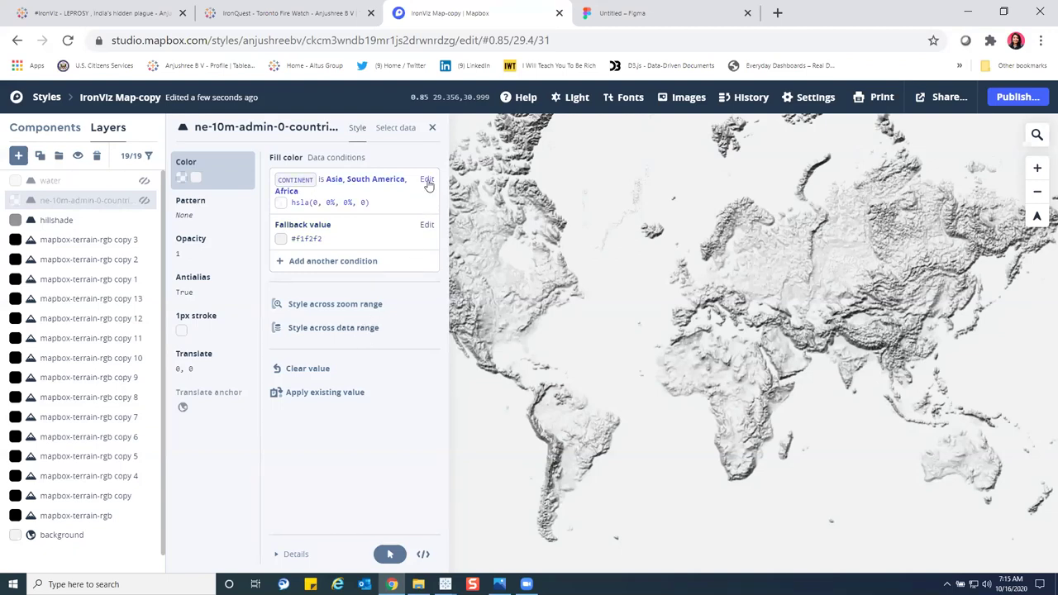
Step: Open the CONTINENT fill-colour condition and search its data fields, leaving the field unchanged
left_click(426, 228)
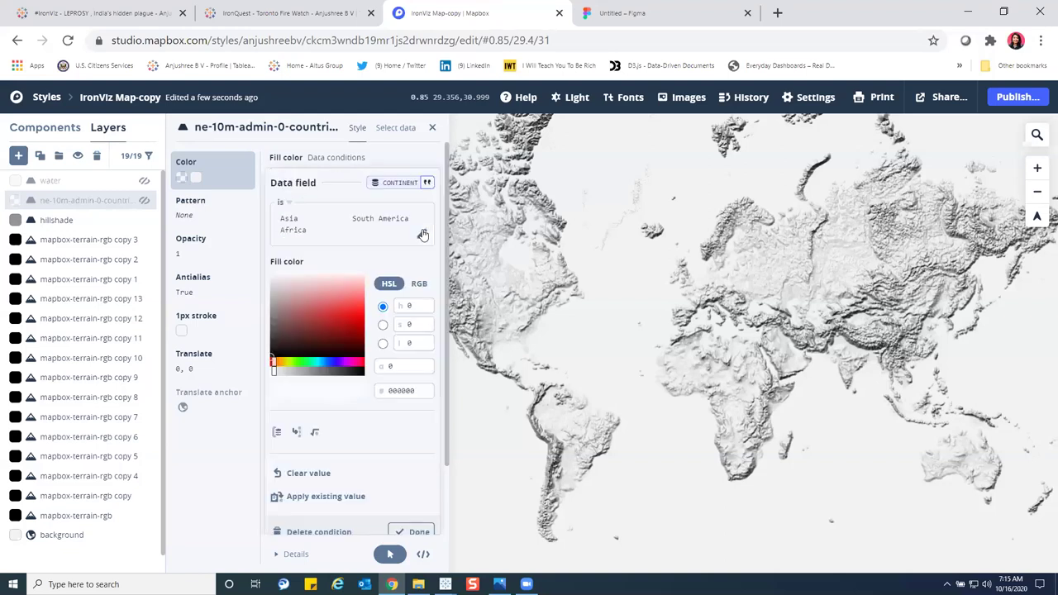
left_click(421, 184)
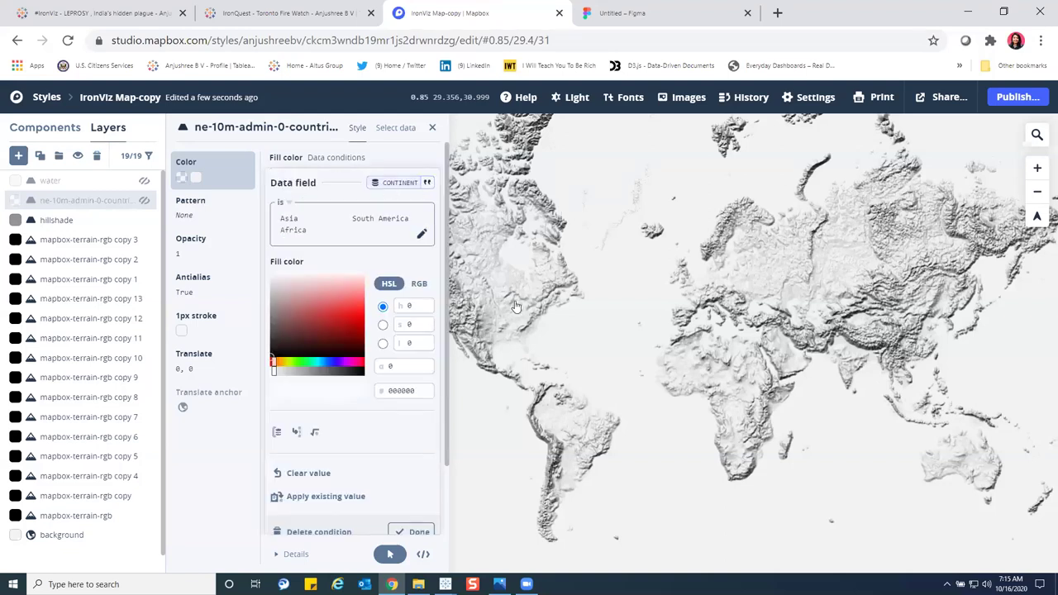
scroll(529, 324, "down", 6)
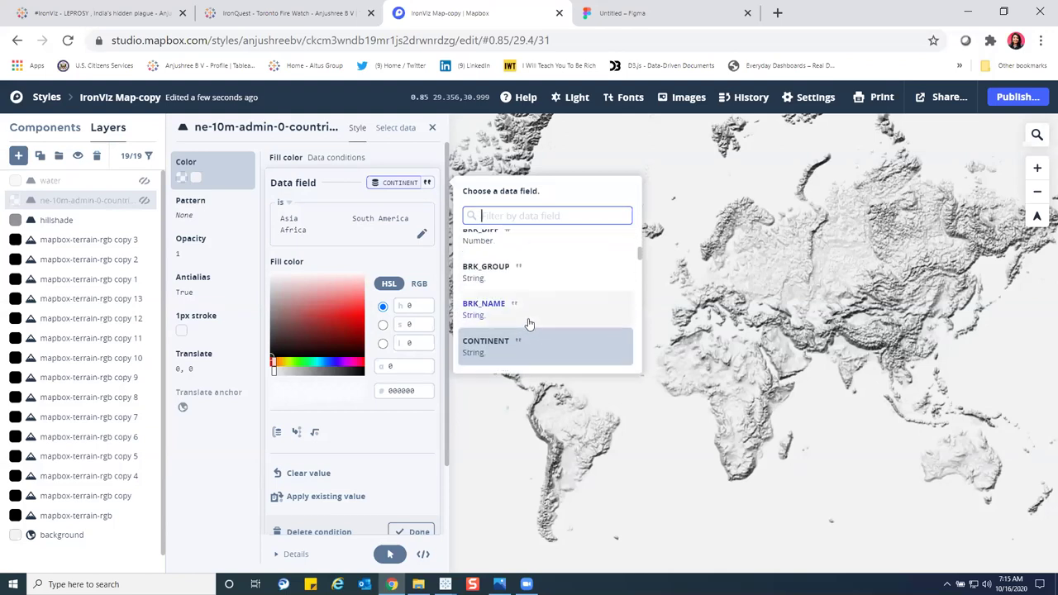
scroll(535, 331, "down", 2)
type("name")
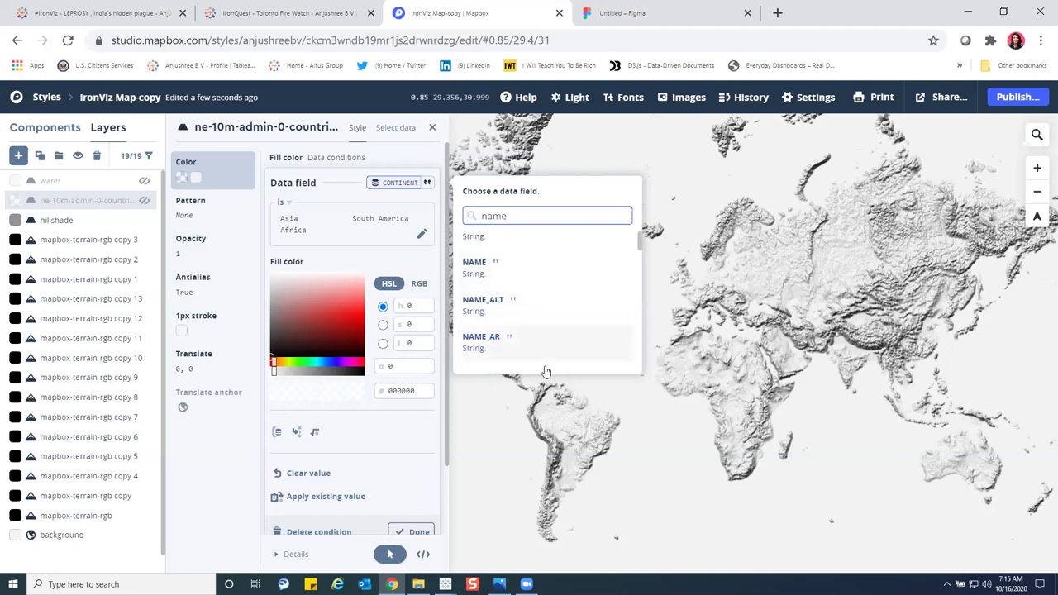
key("BackSpace")
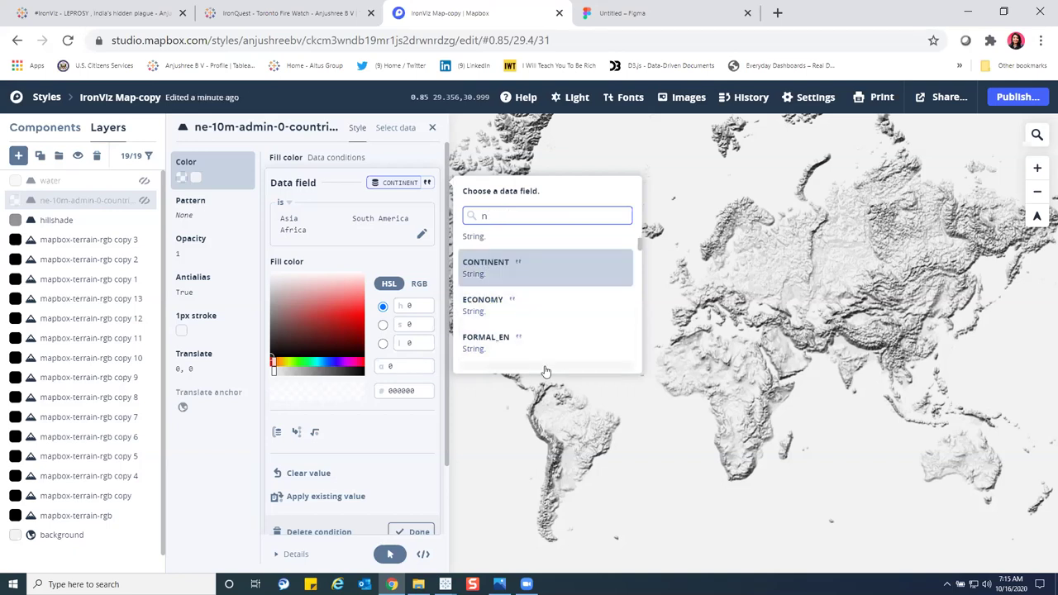
key("BackSpace")
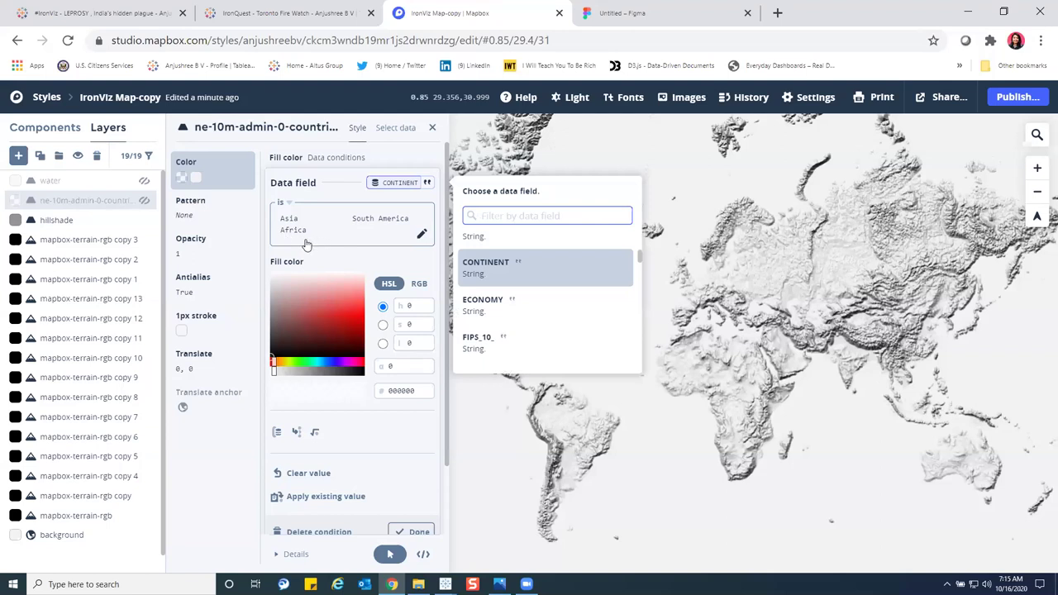
left_click(394, 266)
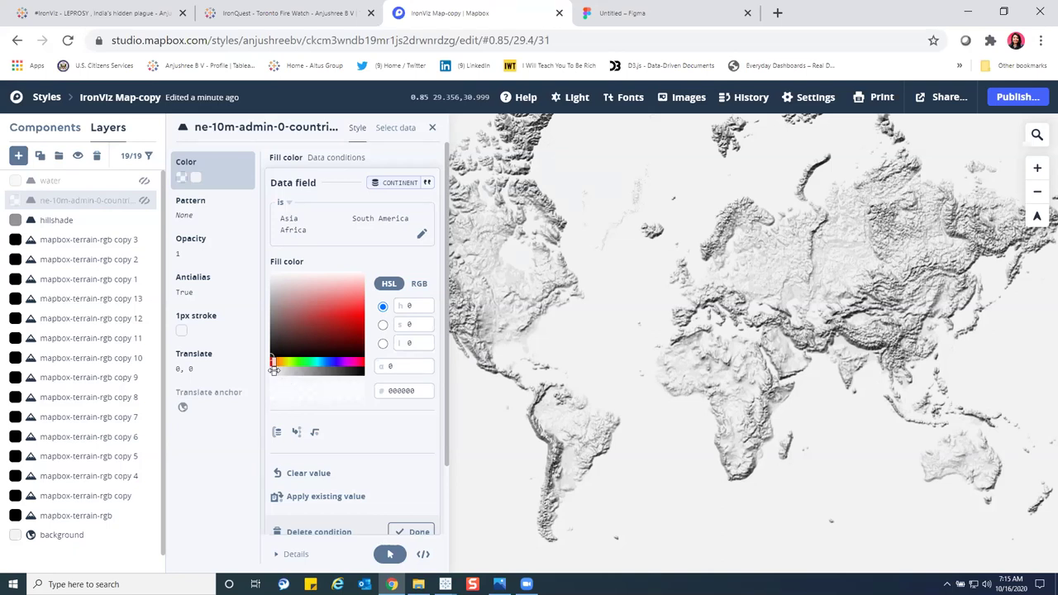
Step: Make the condition colour opaque black and turn on the countries layer's visibility
left_click_drag(273, 371, 361, 373)
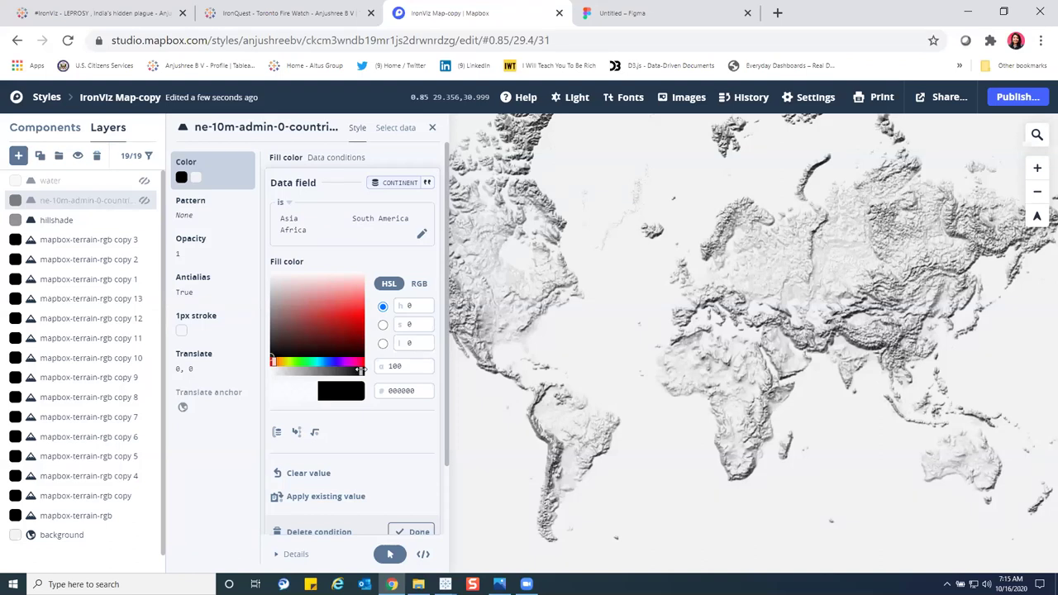
mouse_move(360, 371)
left_mouse_down()
mouse_move(306, 372)
mouse_move(361, 372)
left_mouse_up()
left_click(78, 156)
left_click(77, 156)
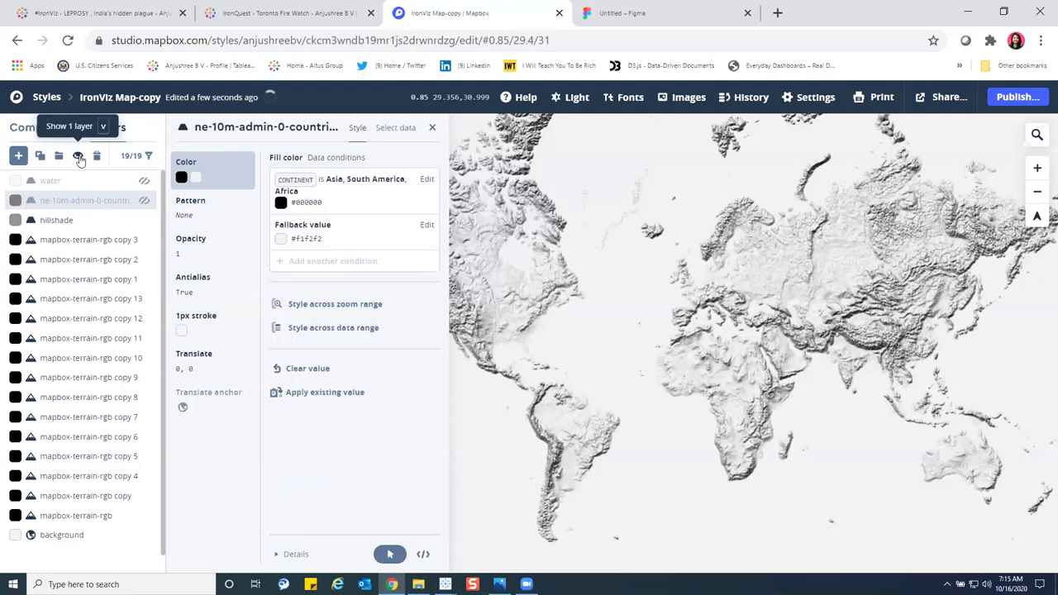
Step: Set Asia, South America and Africa to alpha 0, leaving other countries light grey
left_click(371, 203)
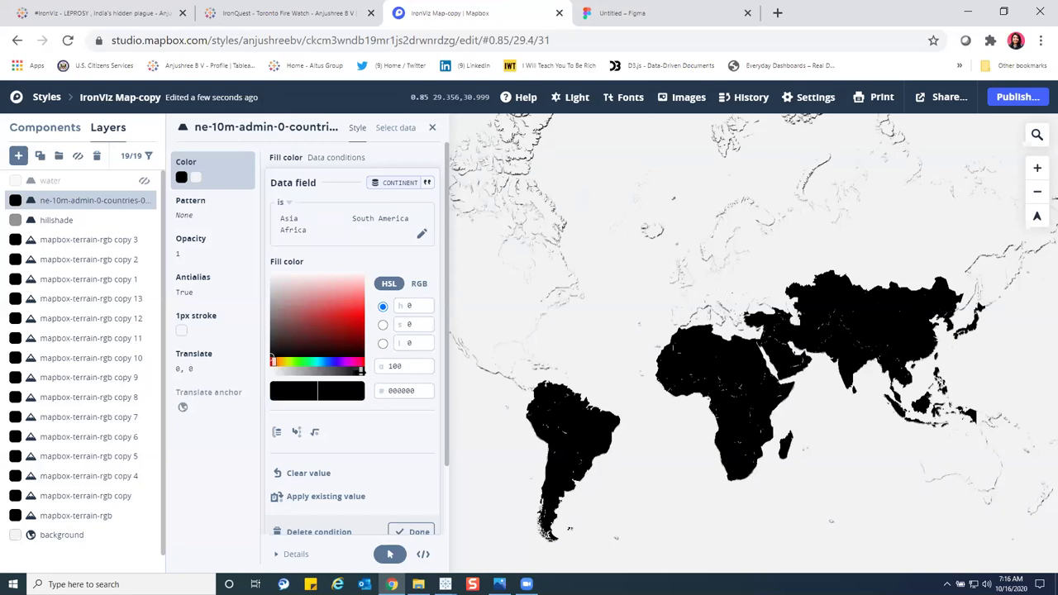
left_click_drag(361, 371, 270, 373)
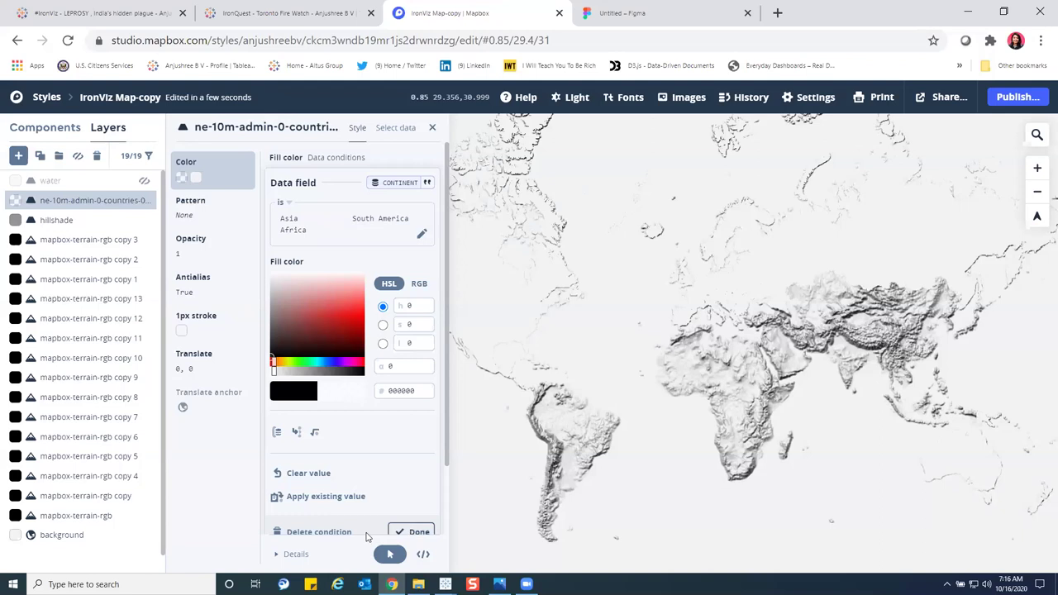
left_click(412, 531)
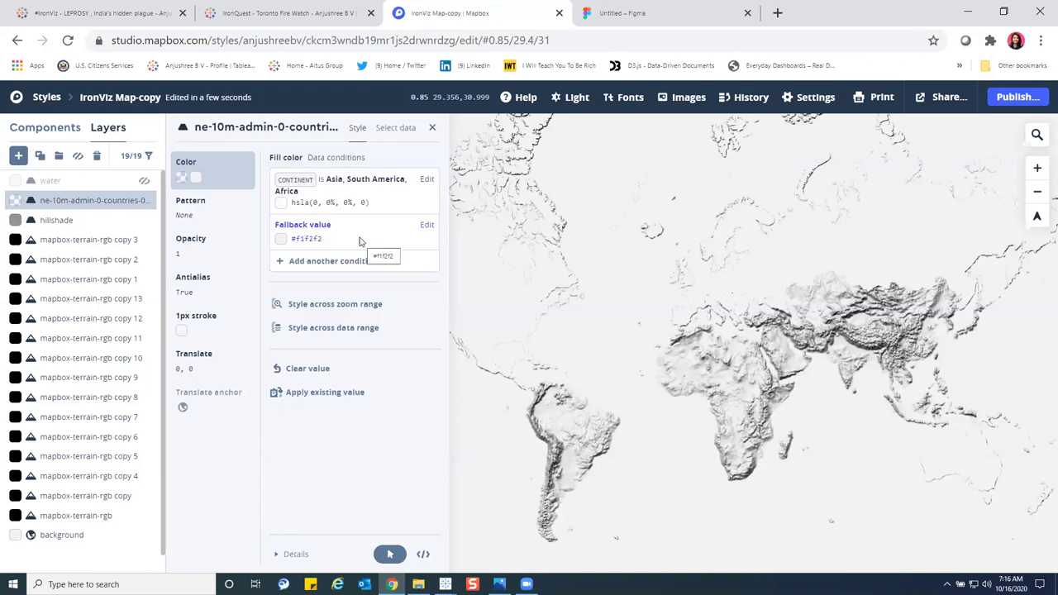
left_click(359, 241)
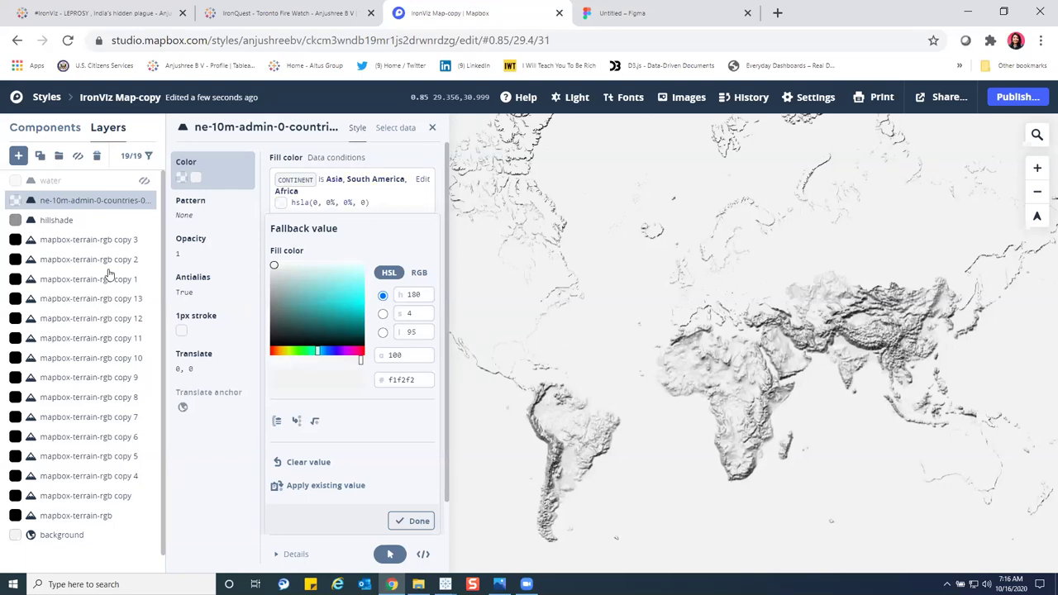
left_click(433, 130)
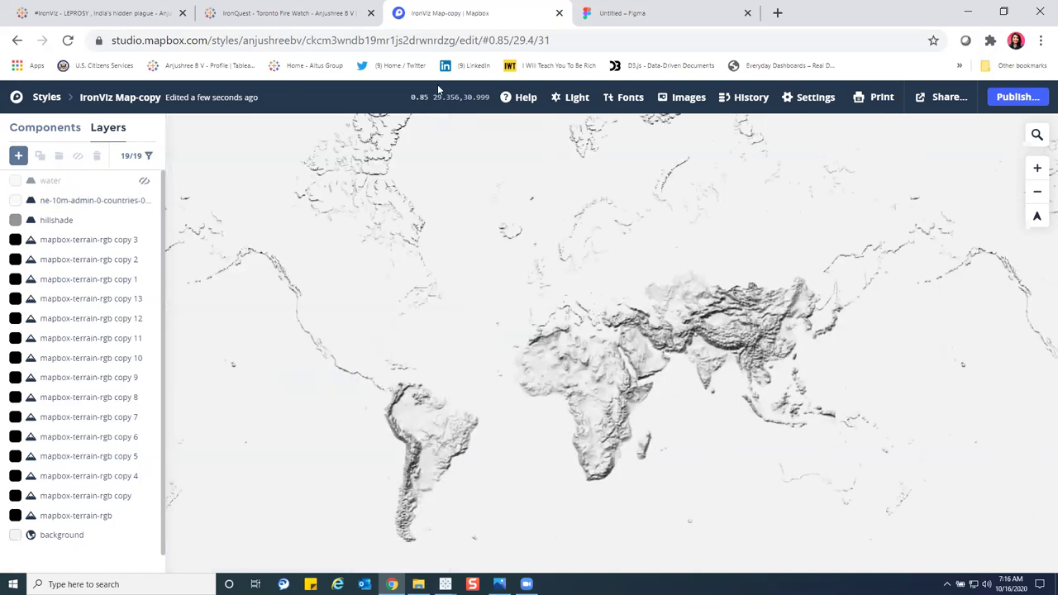
left_click(85, 201)
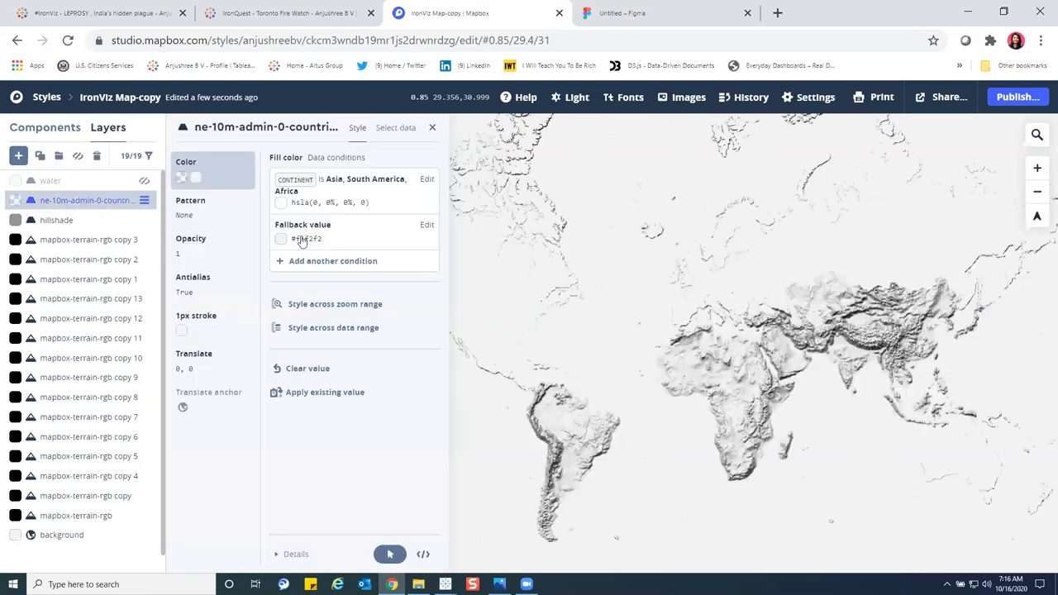
left_click(387, 206)
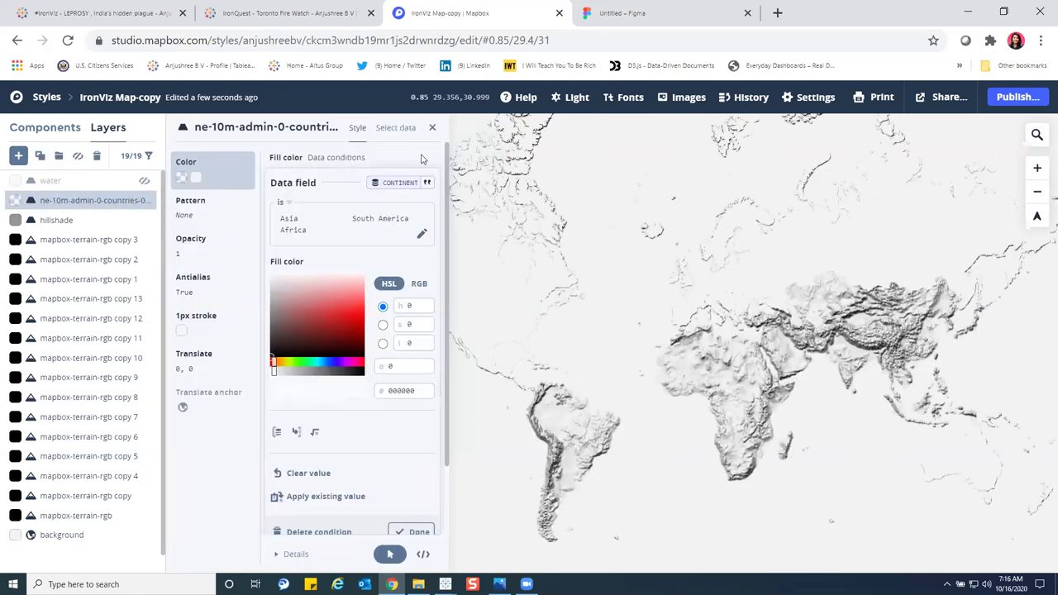
left_click(431, 131)
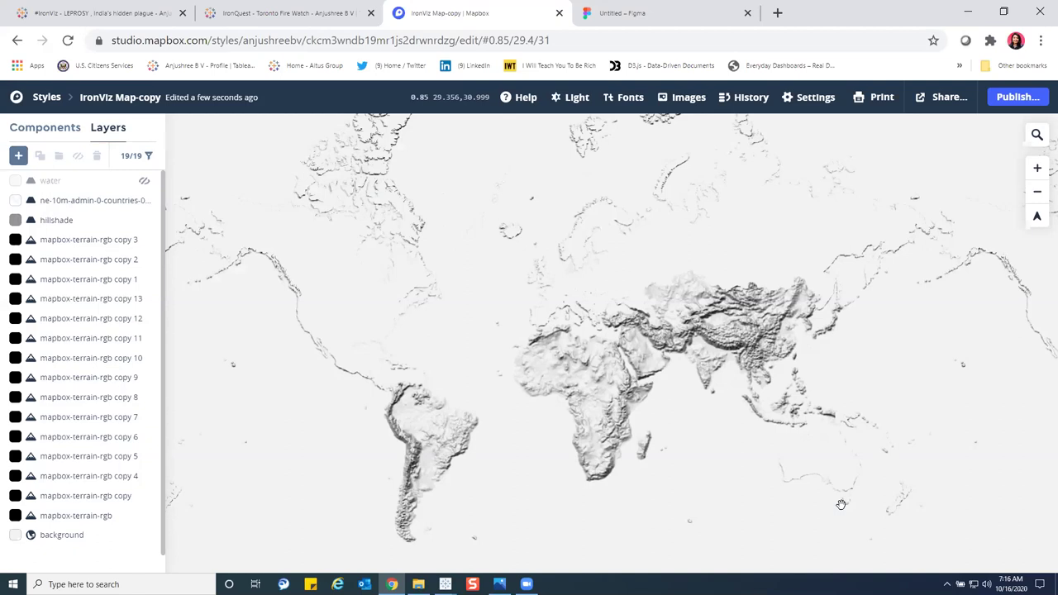
Step: Turn on the water layer to clear the ocean lines
left_click(80, 182)
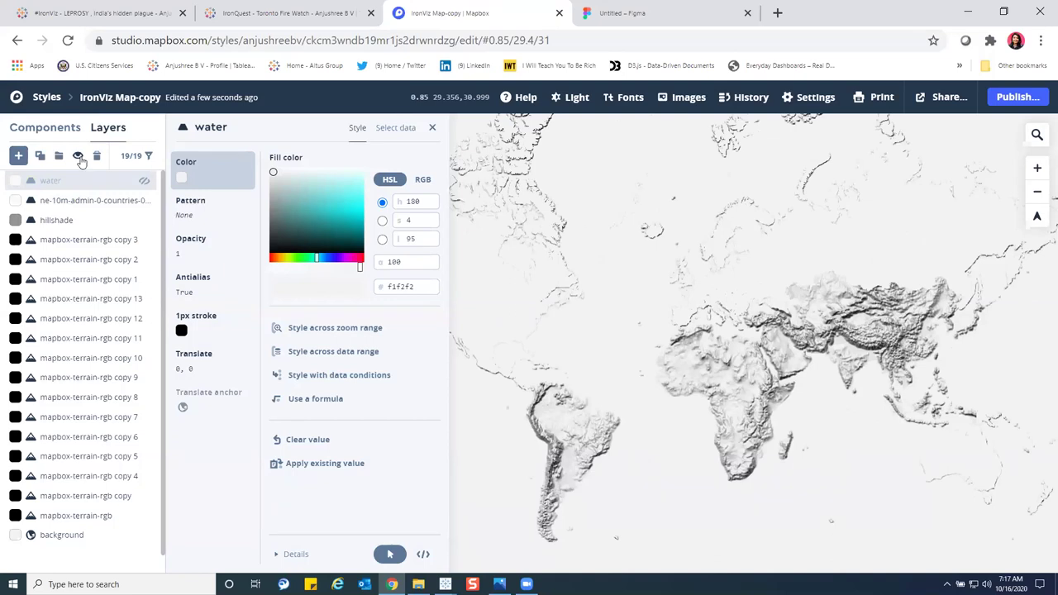
left_click(79, 156)
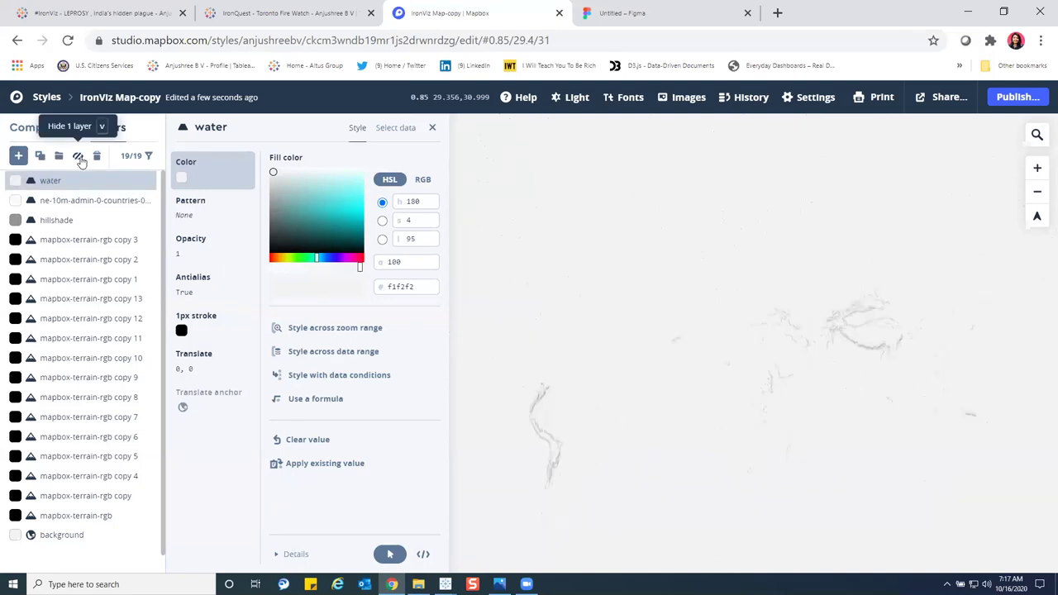
left_click(432, 130)
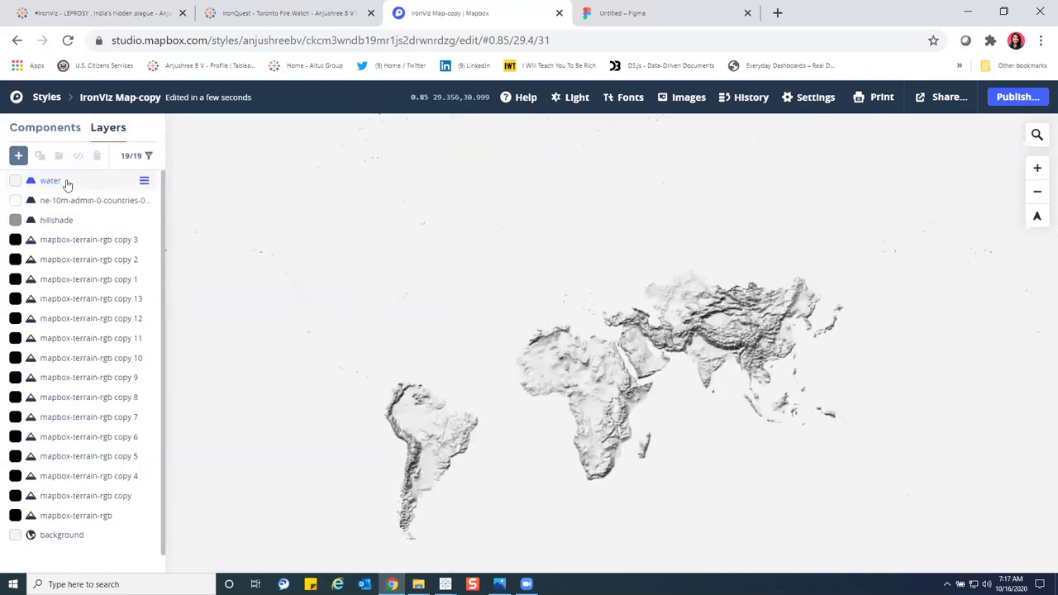
Step: Frame South America, Africa and Asia on the map, then go to the leprosy viz tab
mouse_move(454, 288)
left_mouse_down()
mouse_move(449, 246)
mouse_move(464, 271)
left_mouse_up()
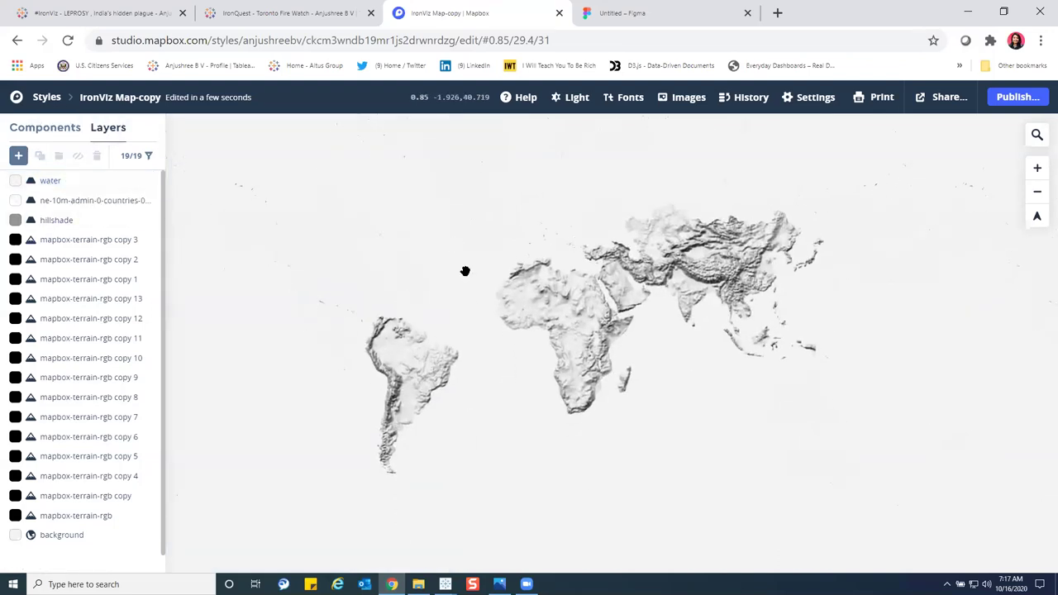
scroll(465, 272, "up", 2)
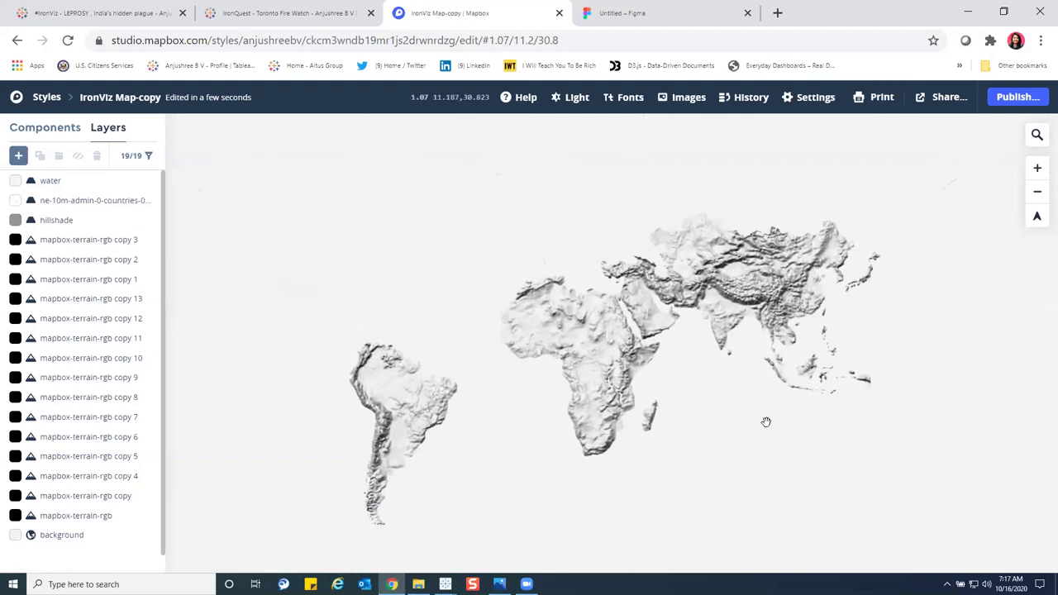
scroll(728, 417, "up", 3)
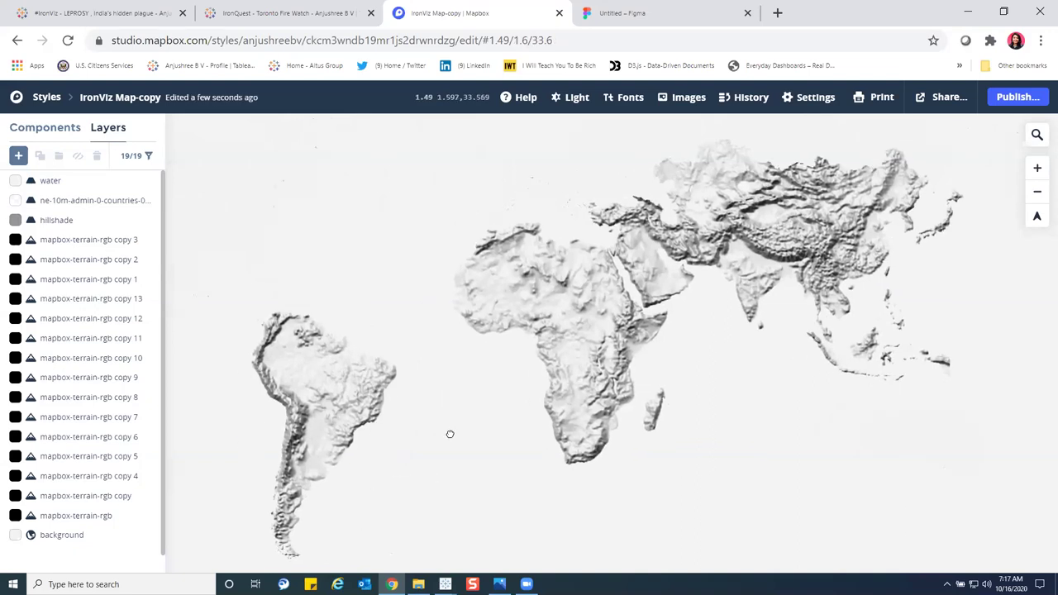
left_click_drag(450, 434, 460, 409)
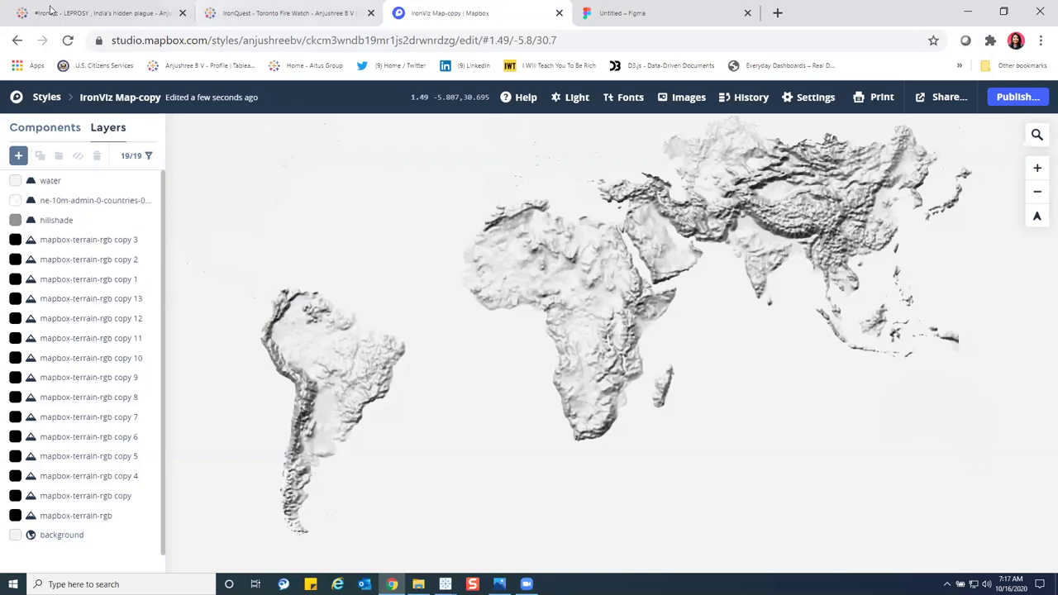
left_click(132, 12)
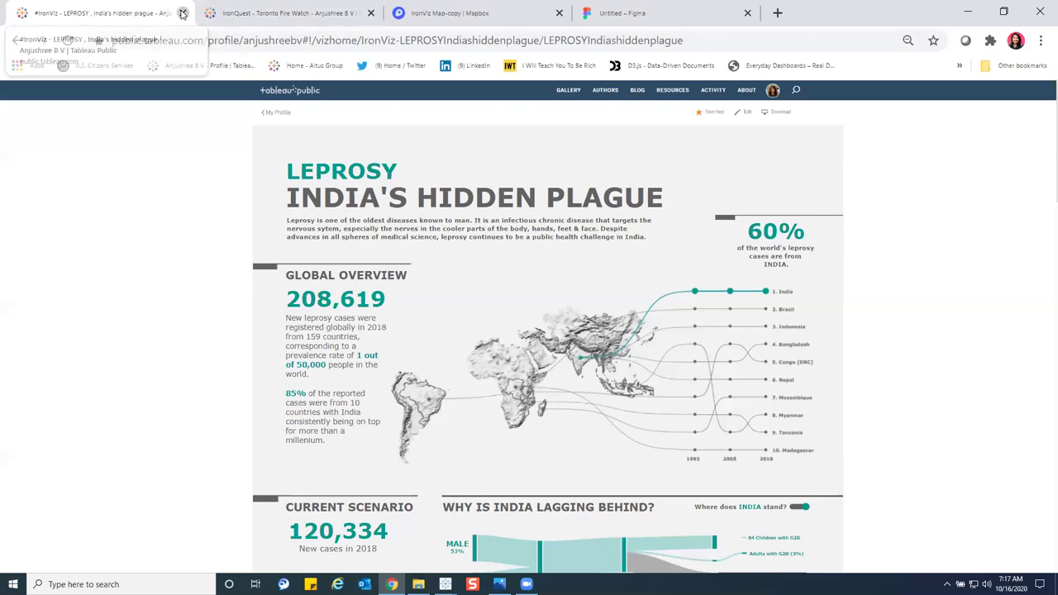
Step: Close the leprosy viz, glance at the Toronto Fire Watch workbook, then return to IronViz Map-copy
left_click(183, 14)
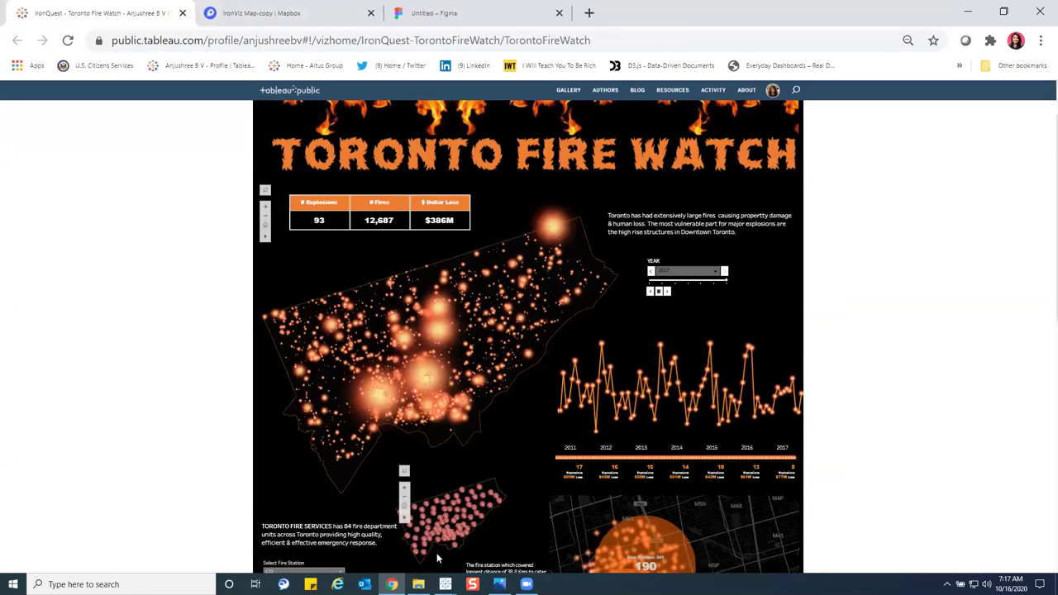
mouse_move(445, 584)
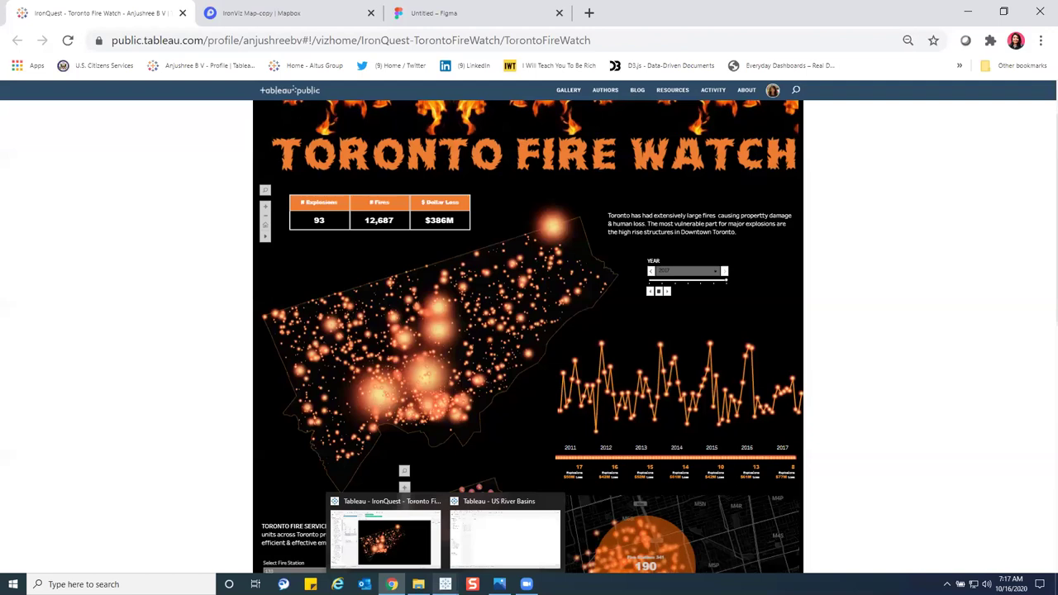
left_click(405, 561)
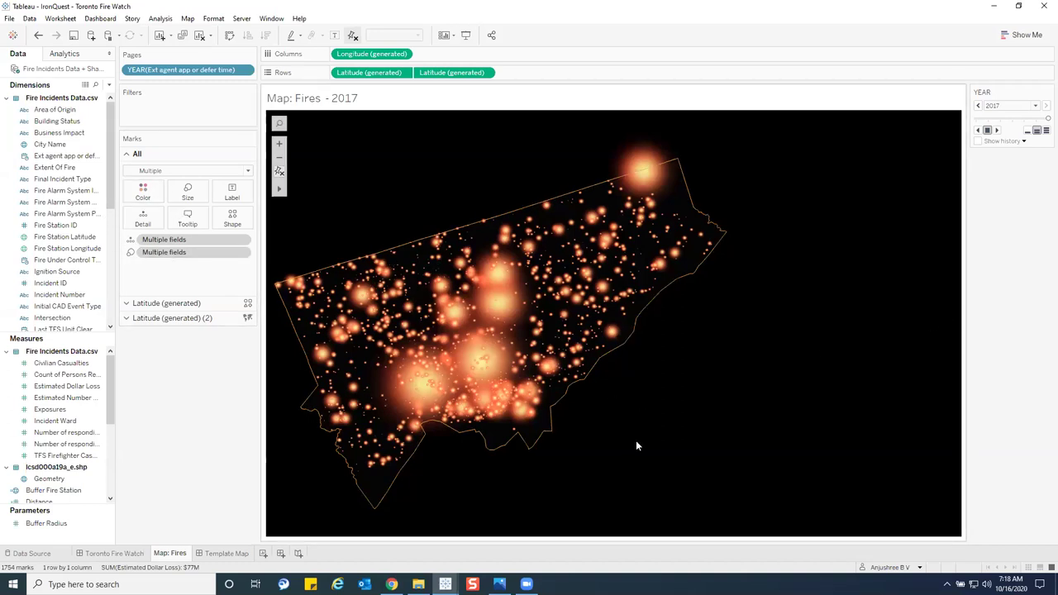
left_click(991, 6)
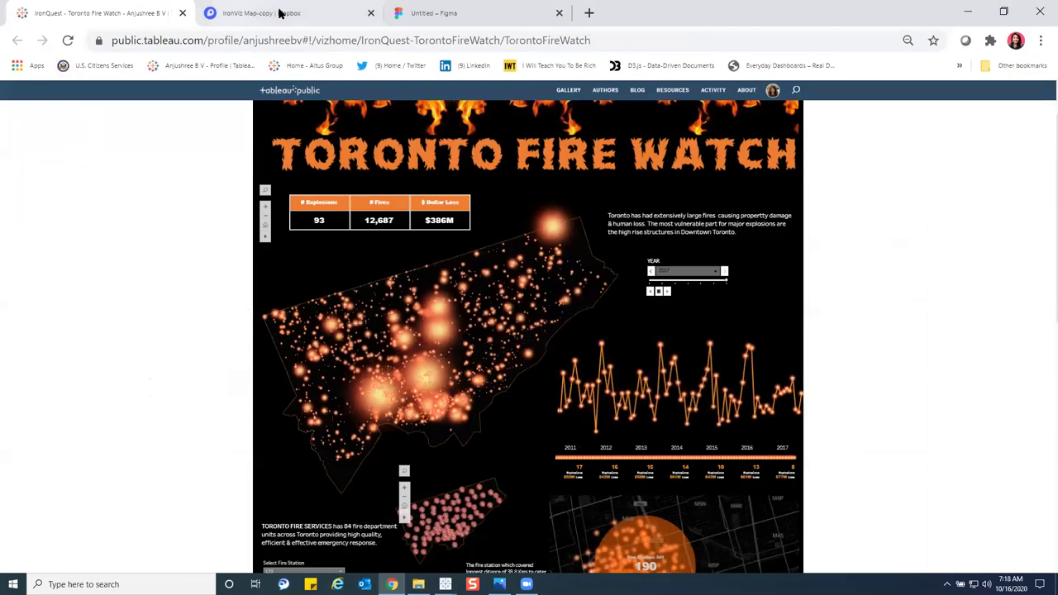
key("ctrl+Tab")
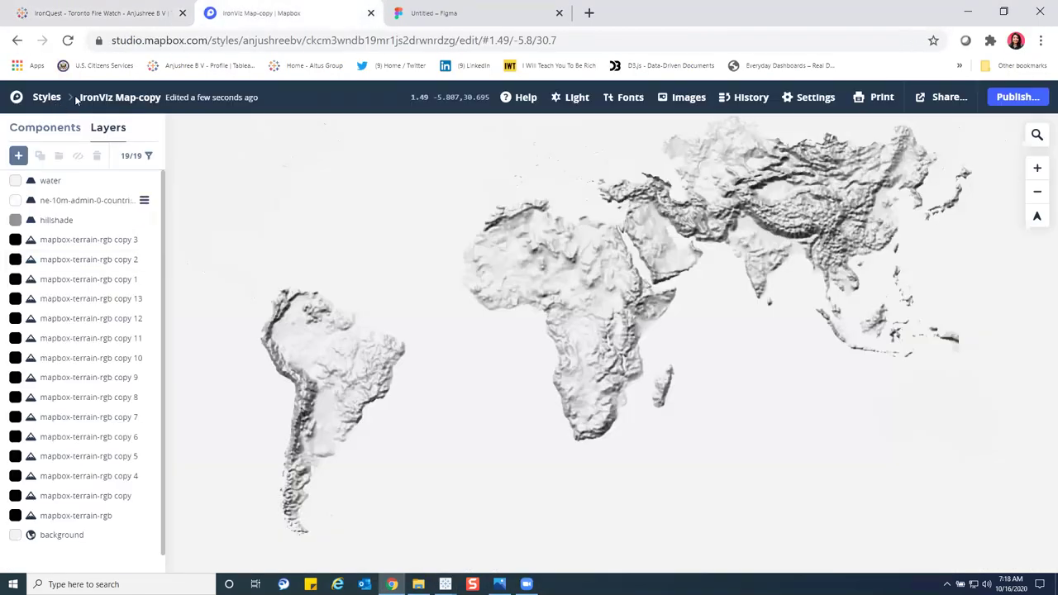
Step: Open the India-State Polygons style and pan the map to Uttar Pradesh
left_click(47, 98)
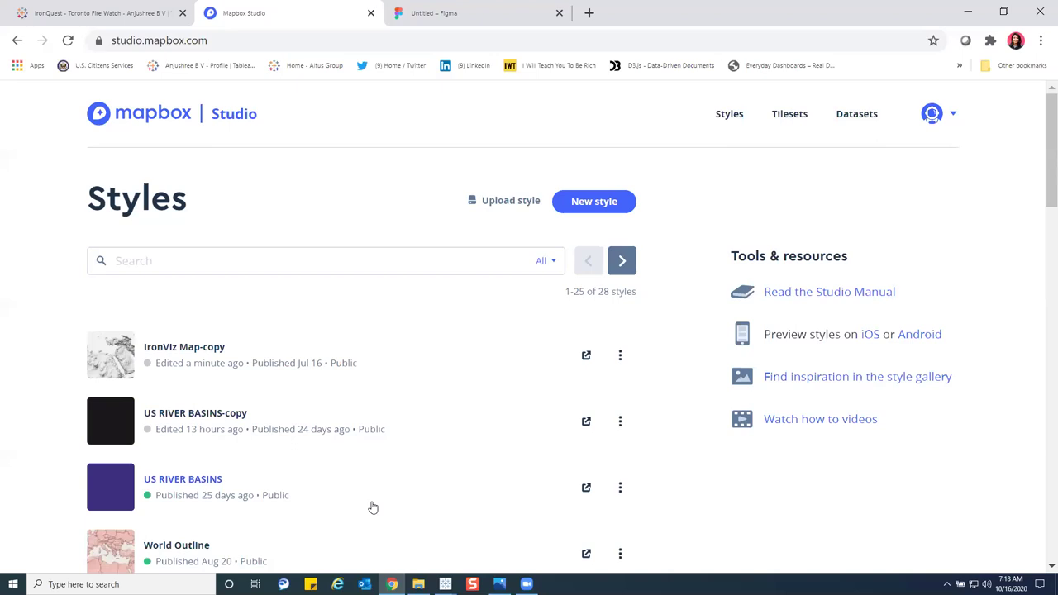
scroll(368, 496, "down", 2)
scroll(239, 376, "down", 1)
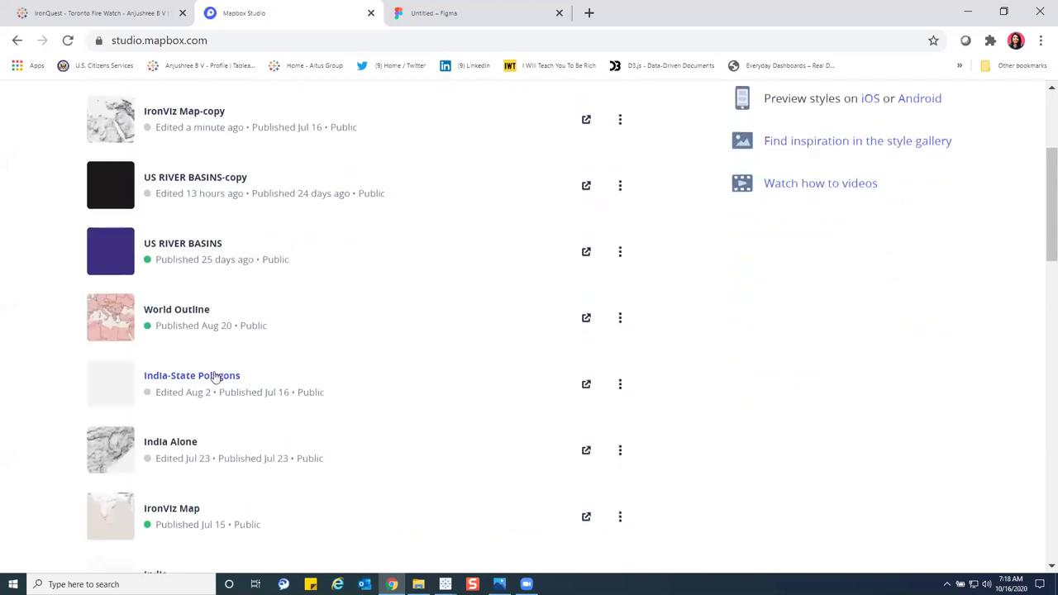
left_click(212, 373)
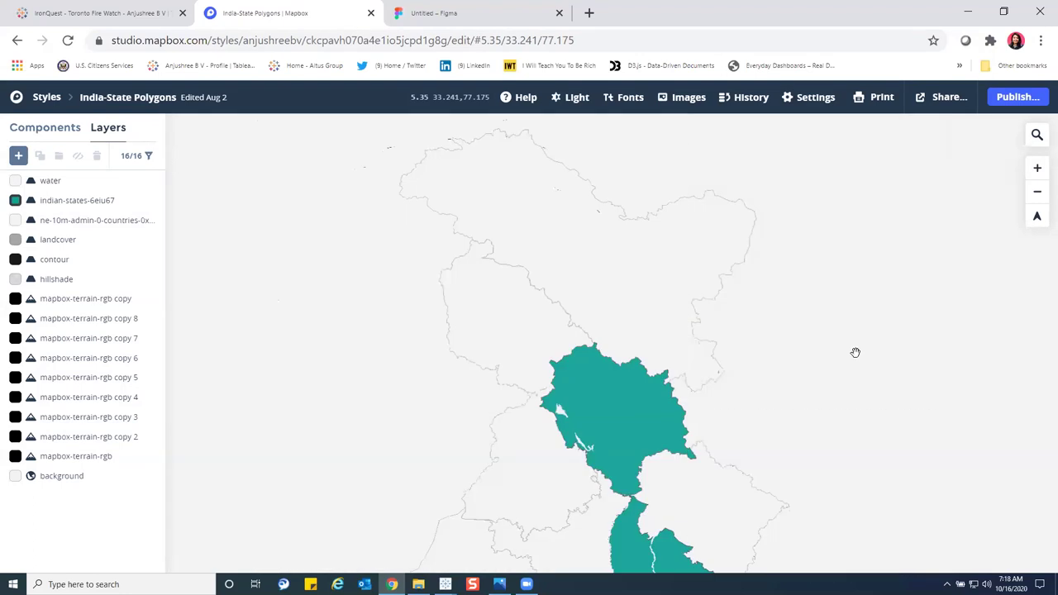
left_click_drag(869, 361, 821, 148)
left_click_drag(816, 299, 774, 280)
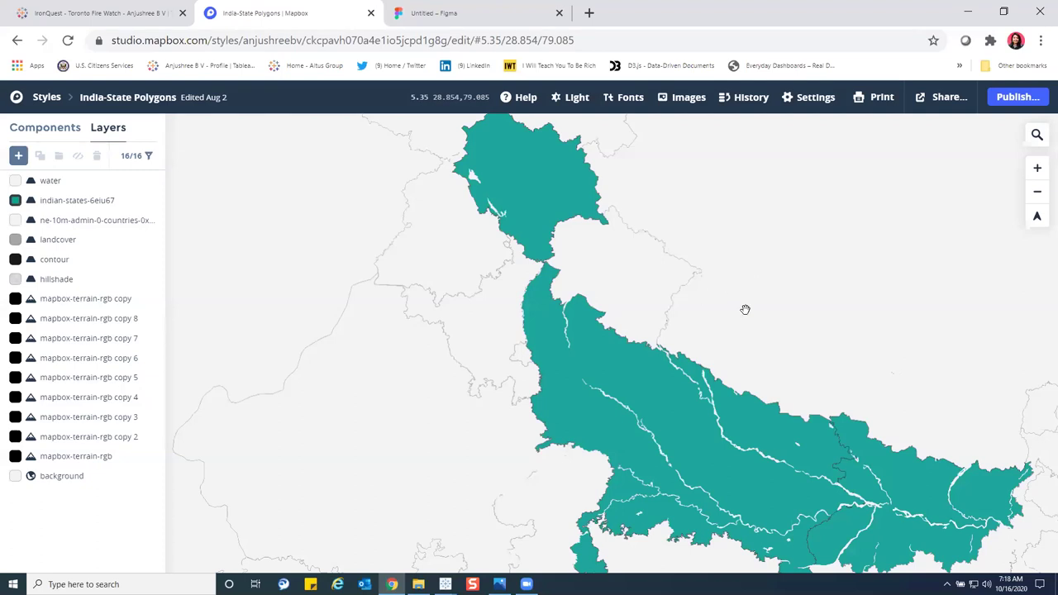
Step: Inspect the indian-states-6eiu67 layer's teal colour and 1px stroke, then return to Styles
left_click(85, 201)
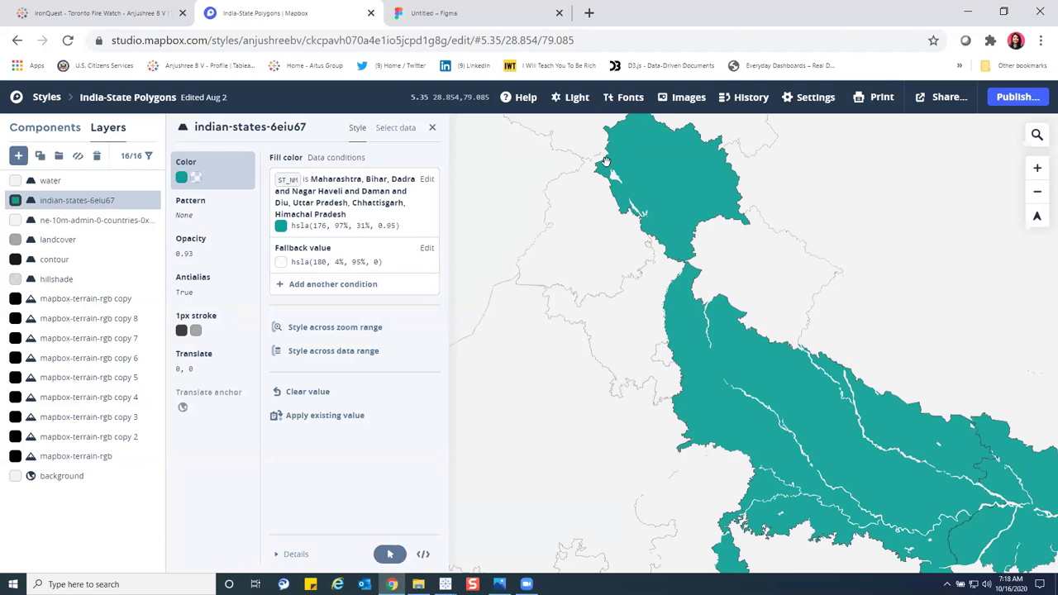
left_click(231, 324)
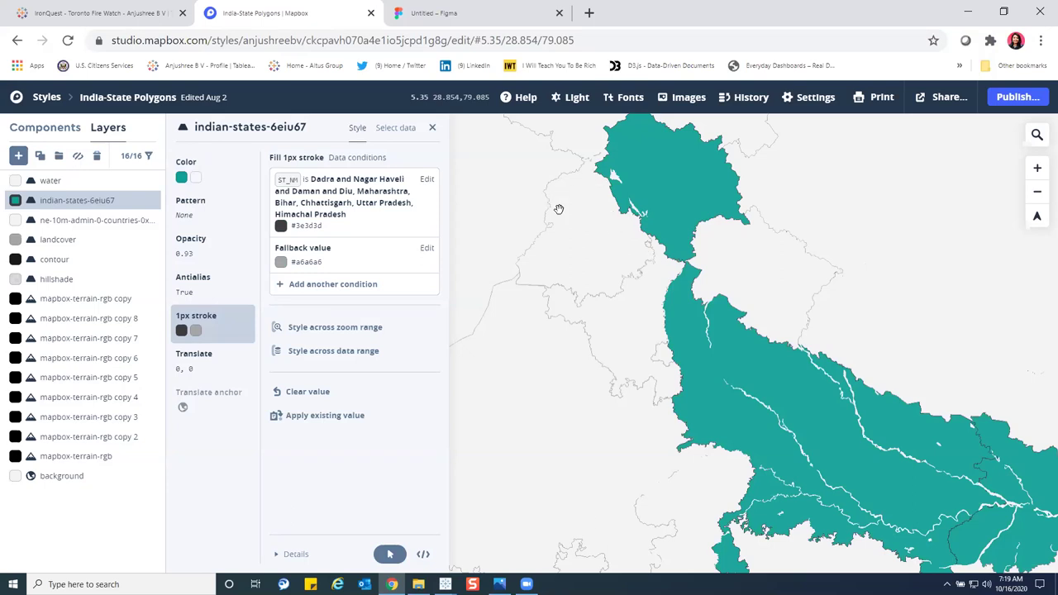
left_click(431, 129)
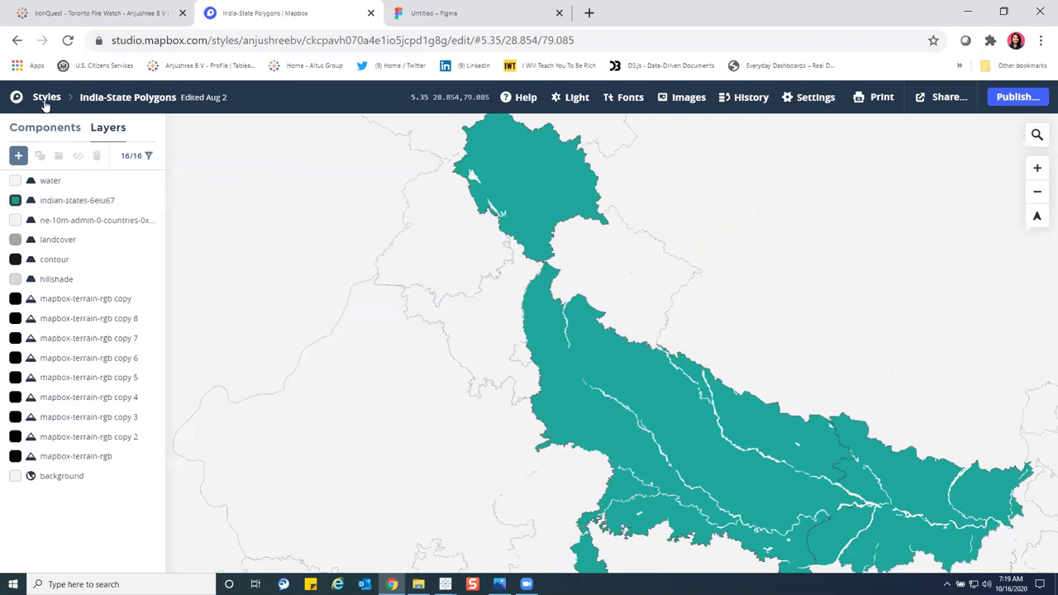
left_click(45, 99)
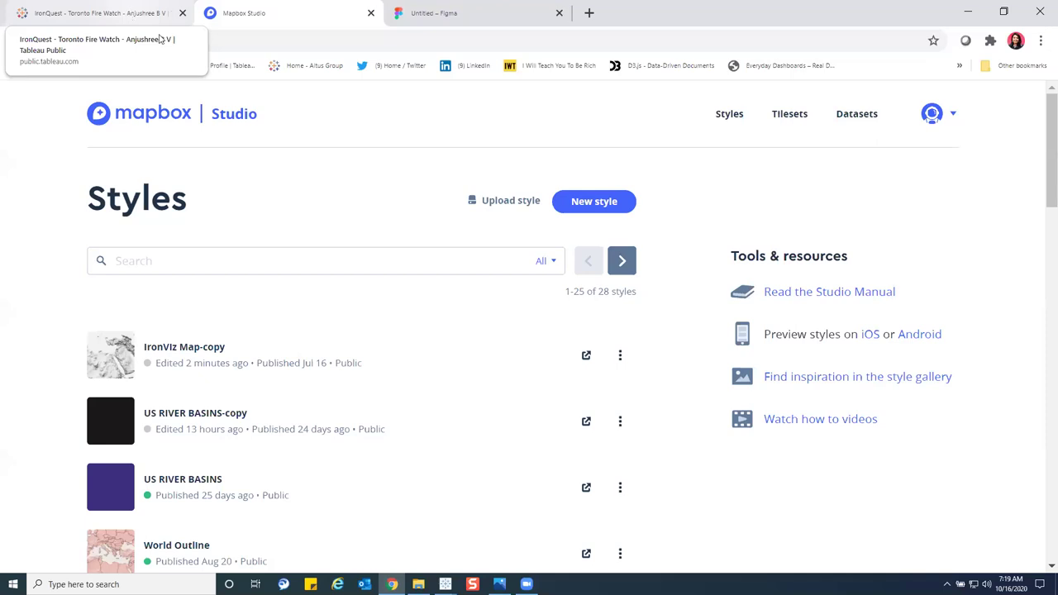
Step: Open A Century of Meteorites from the Tableau Public profile, then return to Toronto Fire Watch
left_click(130, 14)
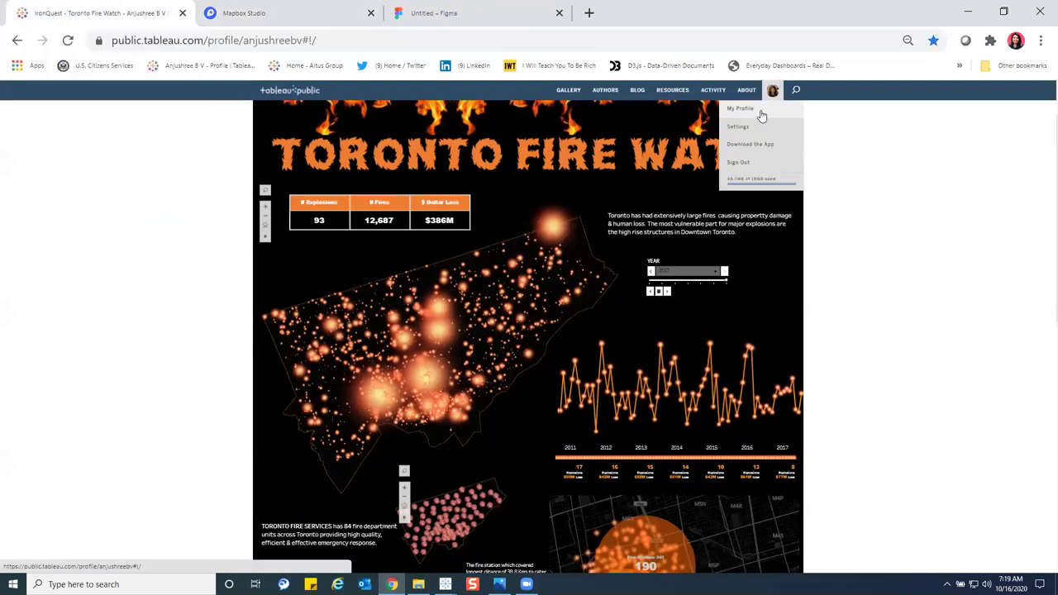
left_click(760, 113)
left_click(459, 192)
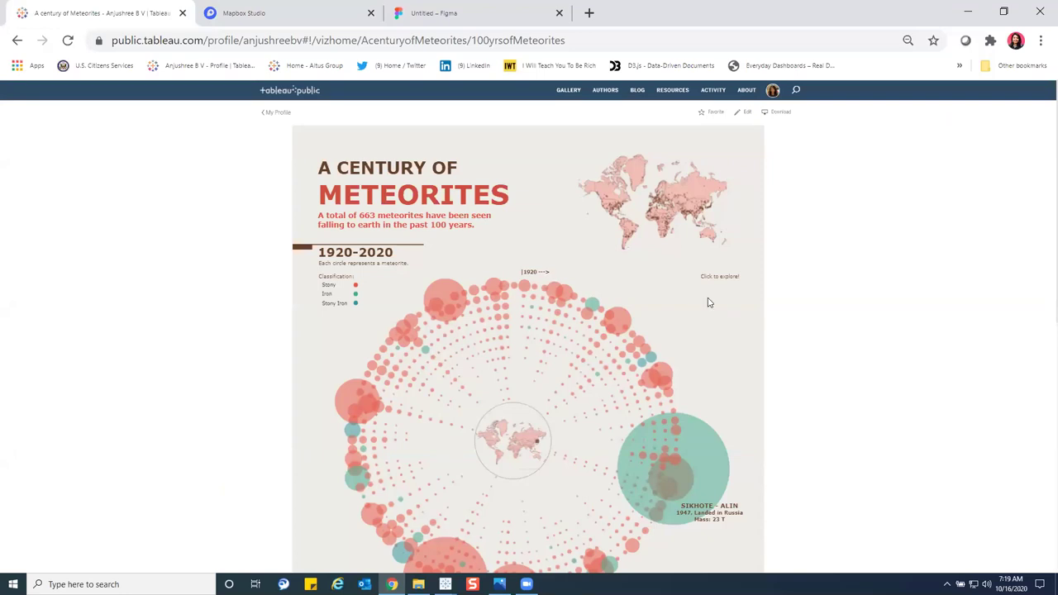
mouse_move(446, 583)
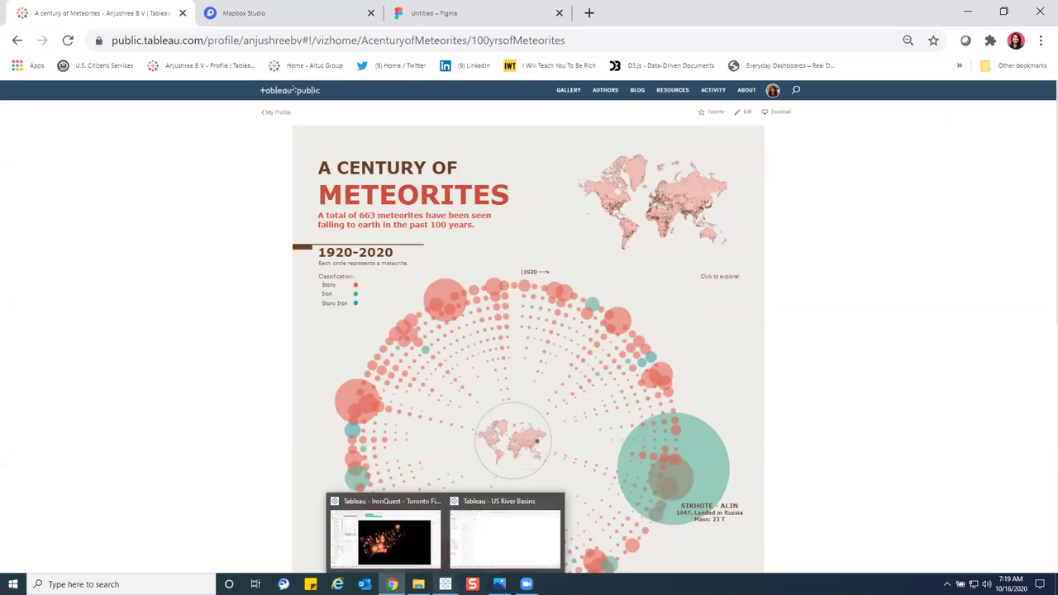
left_click(384, 532)
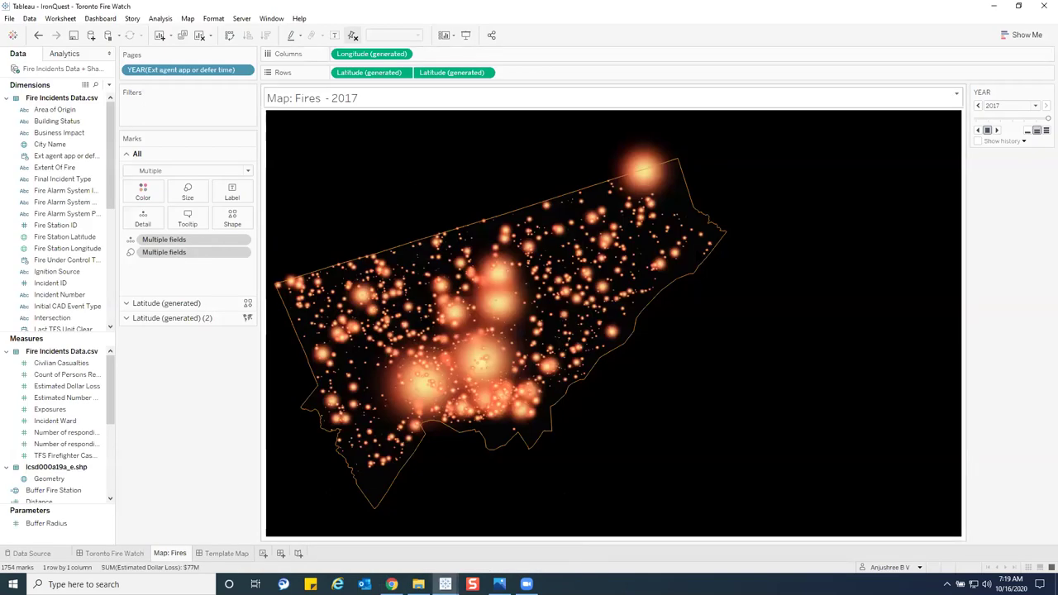
Step: Toggle the Base map layer on and back off for the Map: Fires sheet
left_click(189, 19)
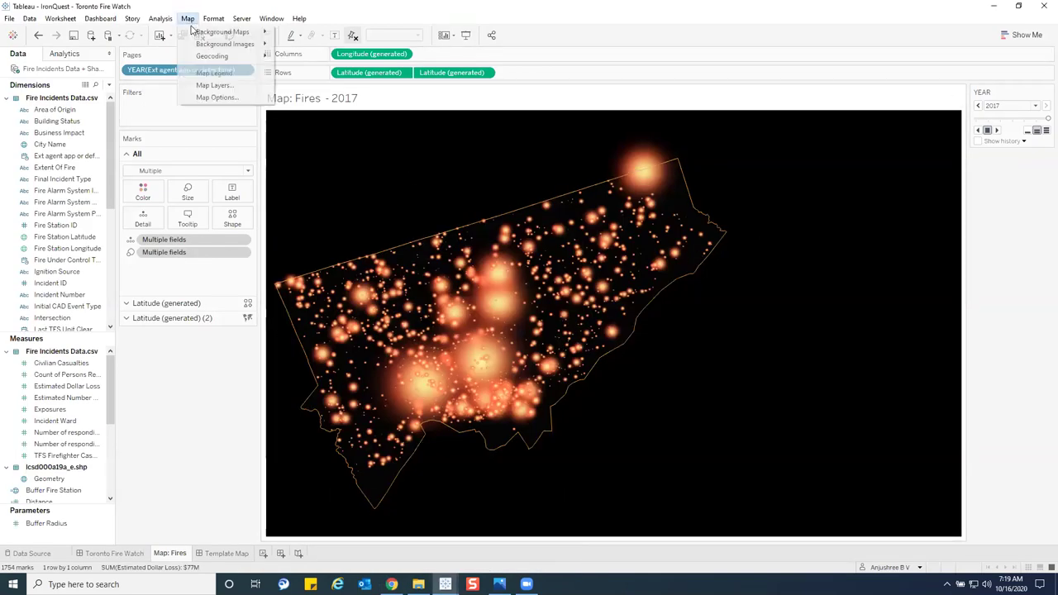
left_click(199, 85)
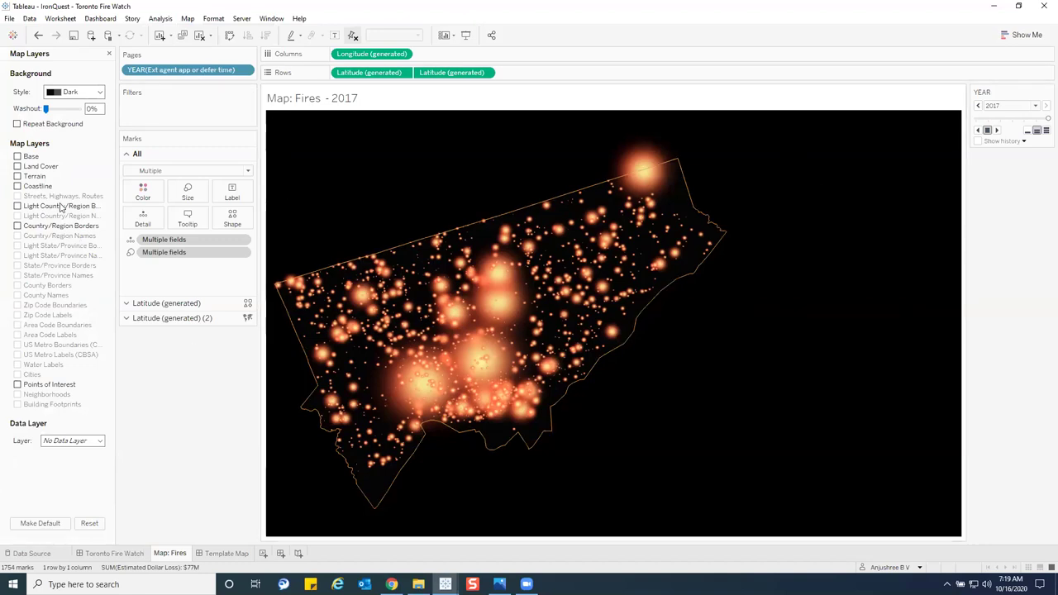
left_click(17, 157)
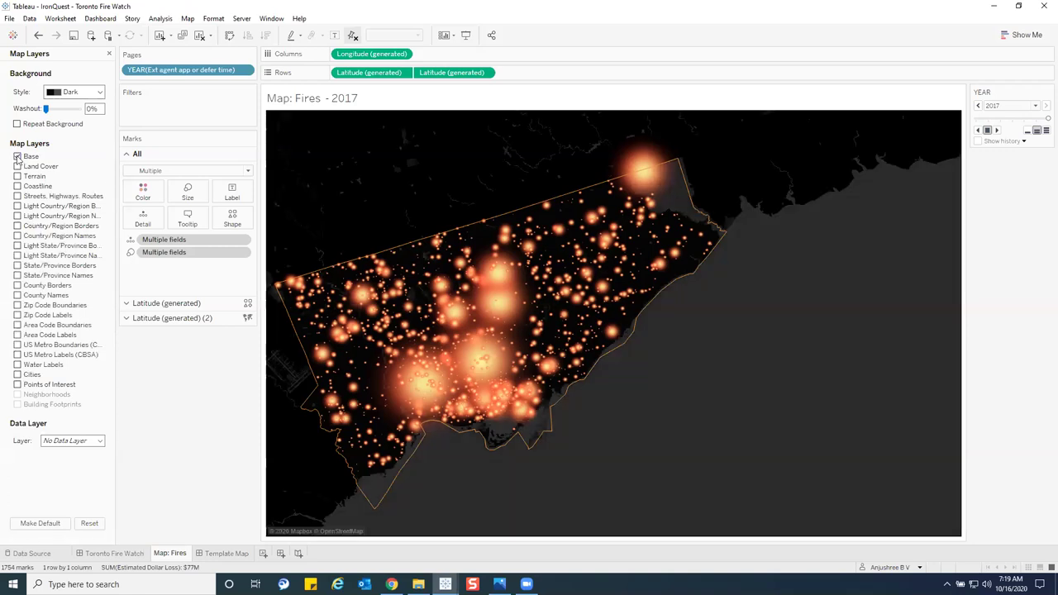
left_click(17, 157)
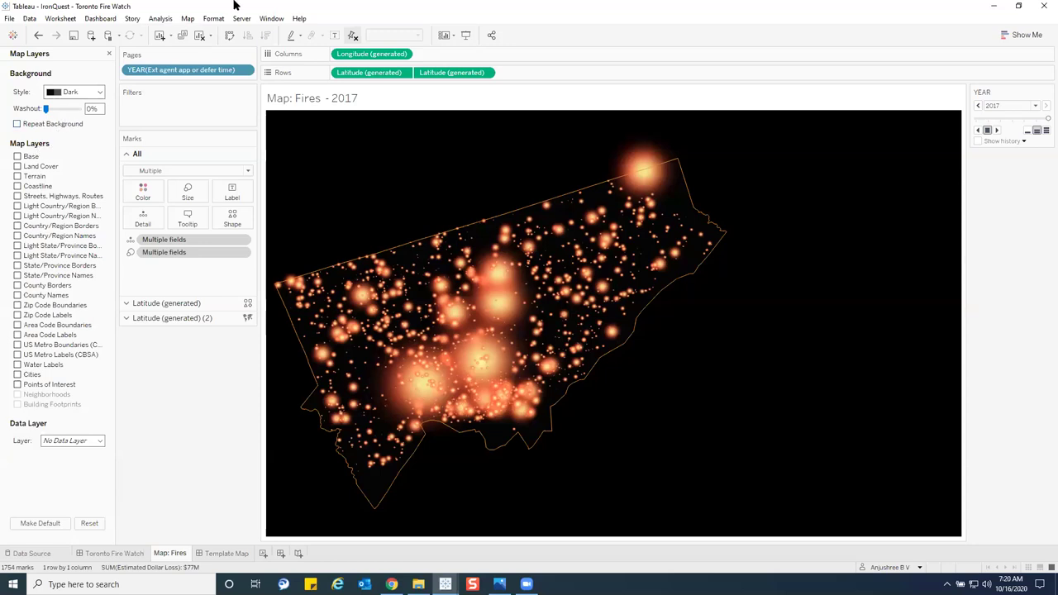
Step: Set the Map: Fires pane shading to a near-black colour, then return to Mapbox Studio
right_click(378, 155)
left_click(410, 218)
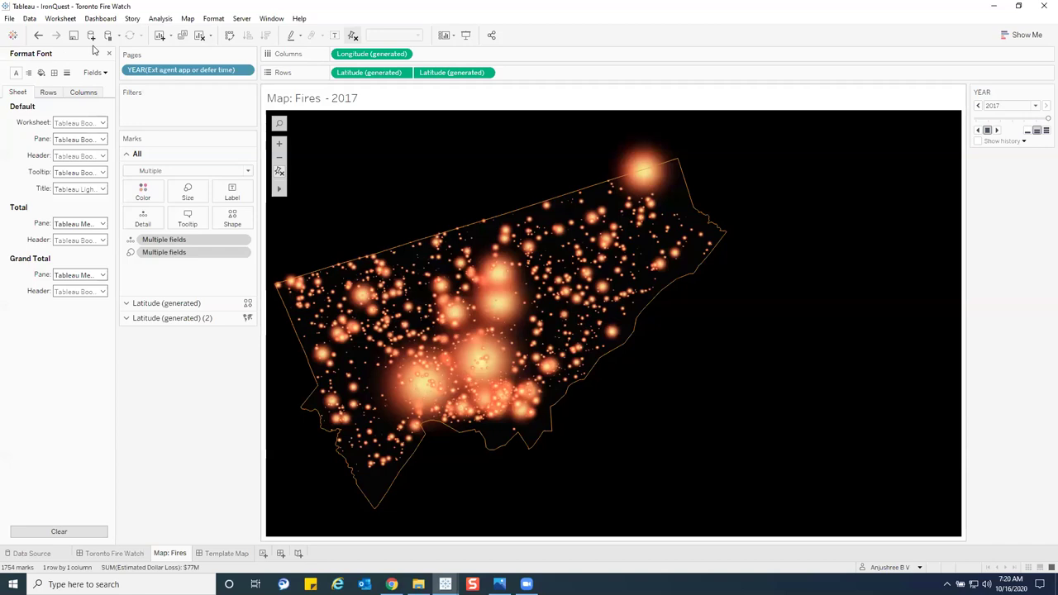
left_click(42, 73)
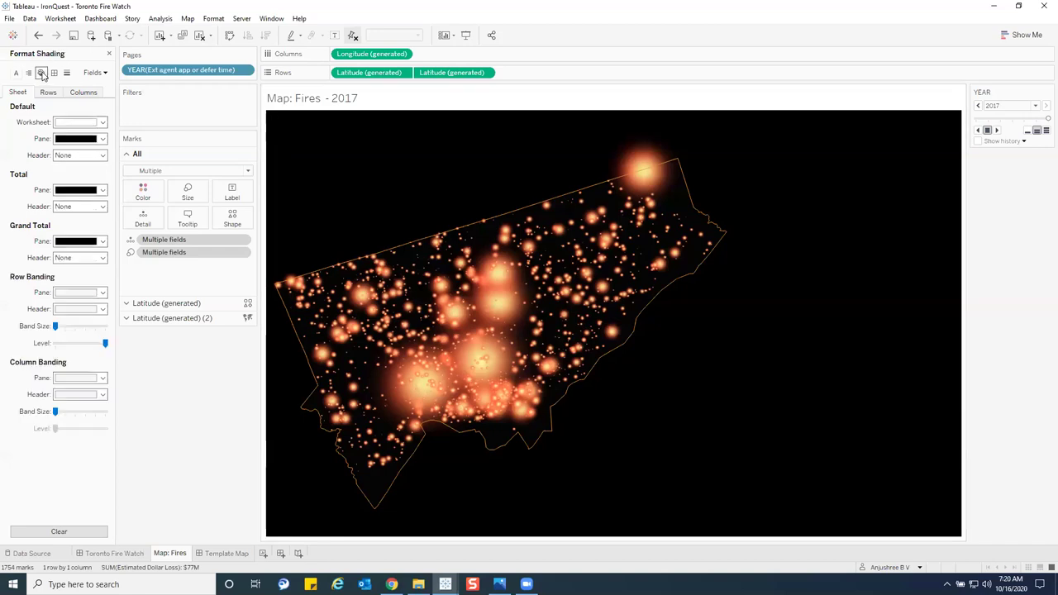
left_click(104, 139)
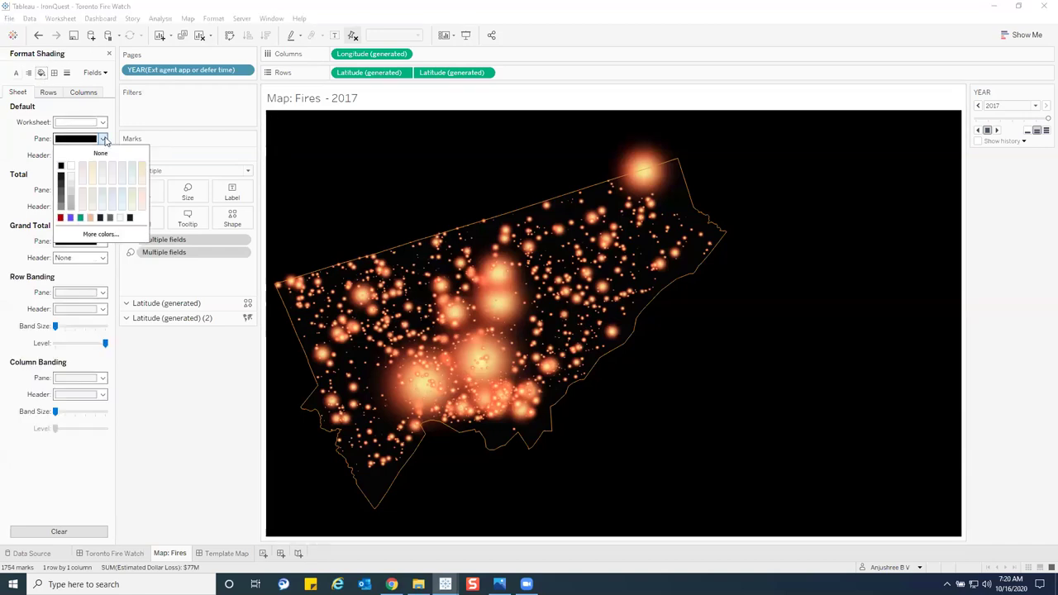
left_click(72, 219)
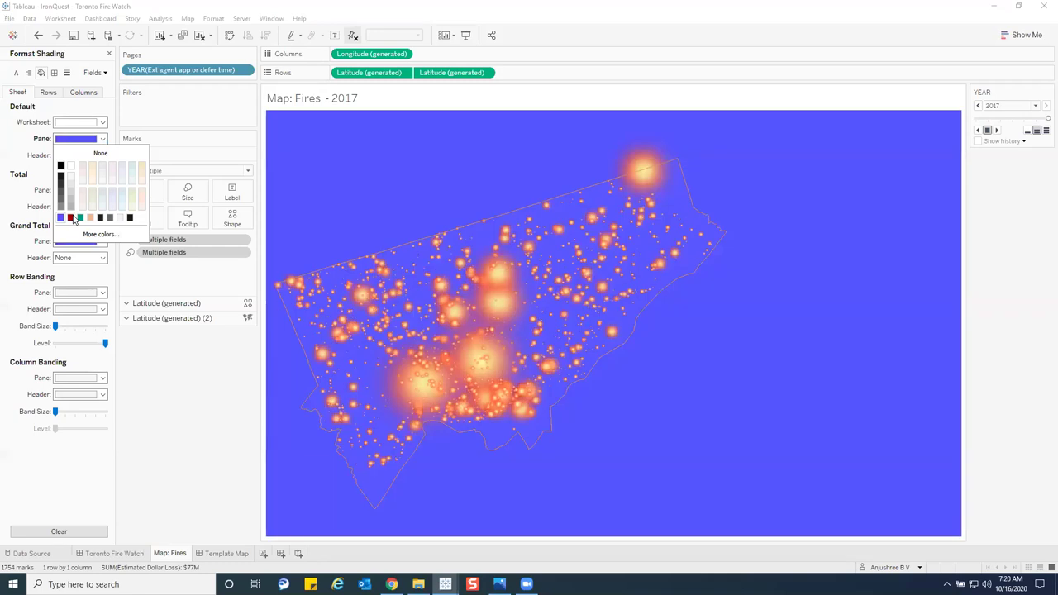
left_click(81, 218)
left_click(61, 176)
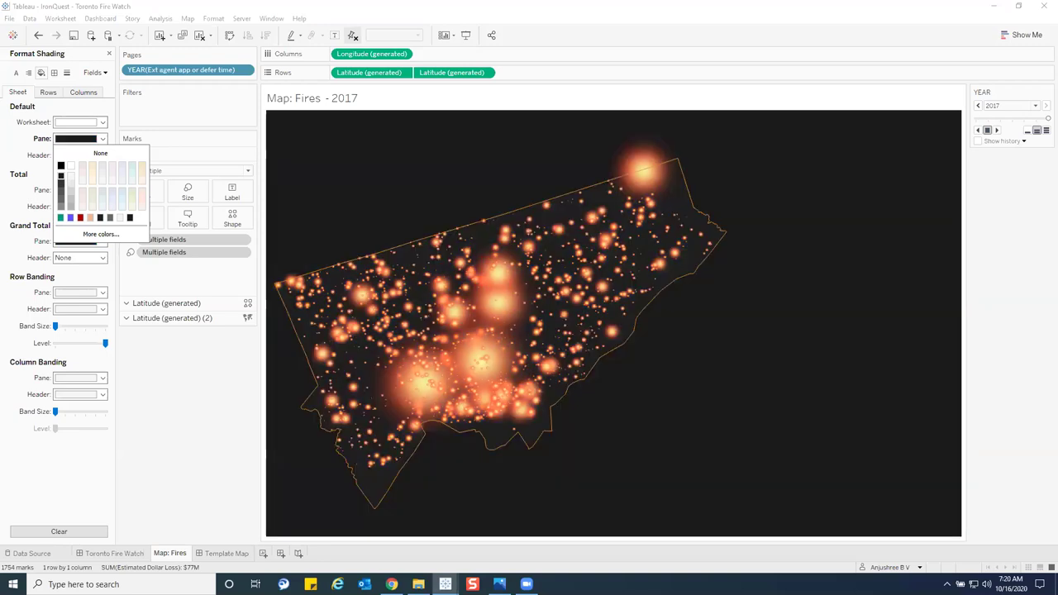
left_click(391, 584)
left_click(293, 7)
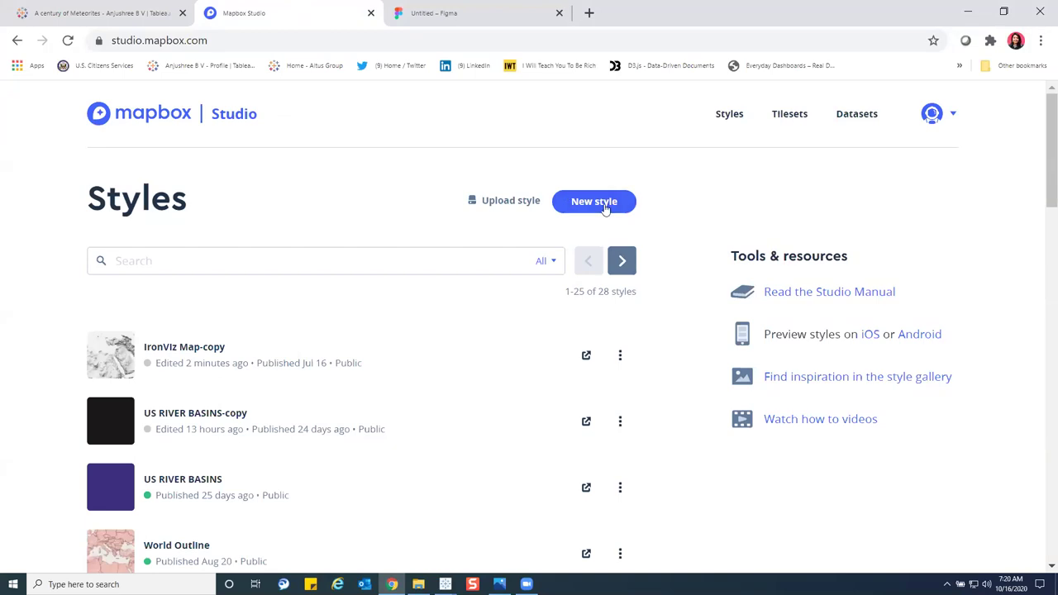
Step: Create a new Mapbox style from the Blank template and open it for customizing
left_click(606, 208)
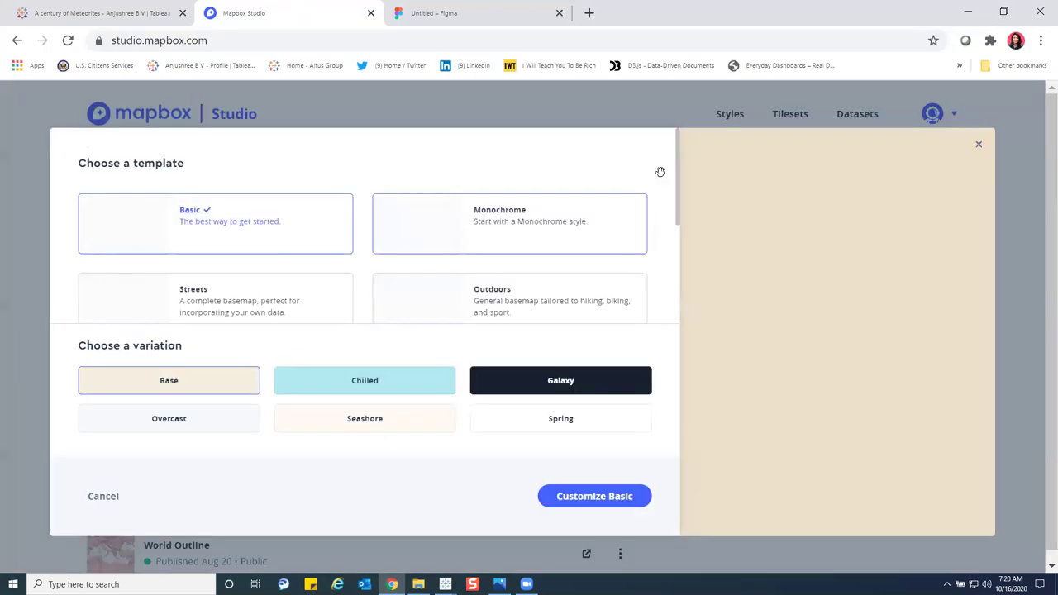
scroll(567, 281, "down", 2)
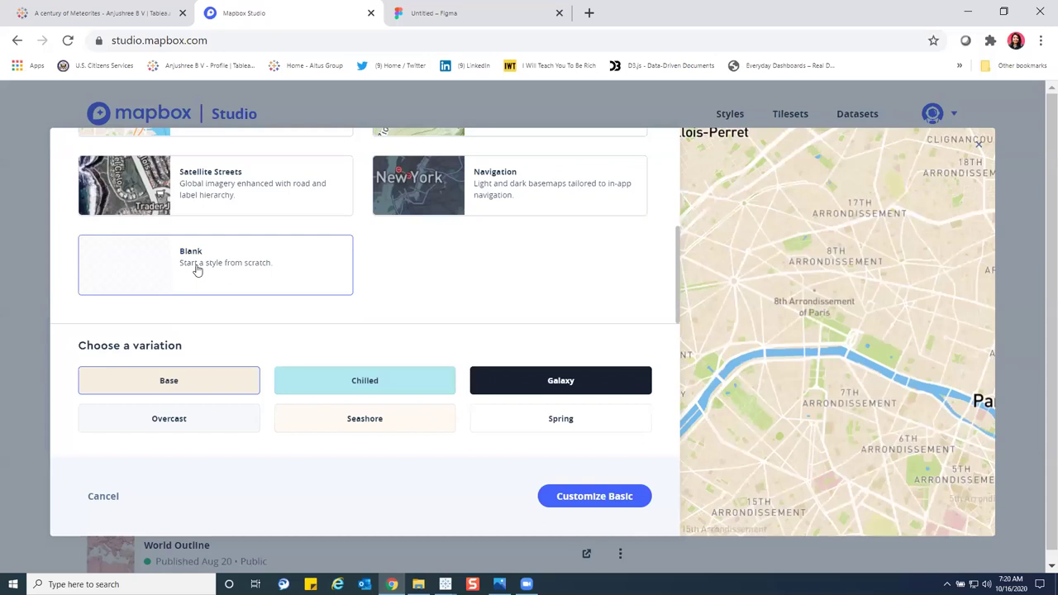
left_click(196, 267)
left_click(595, 496)
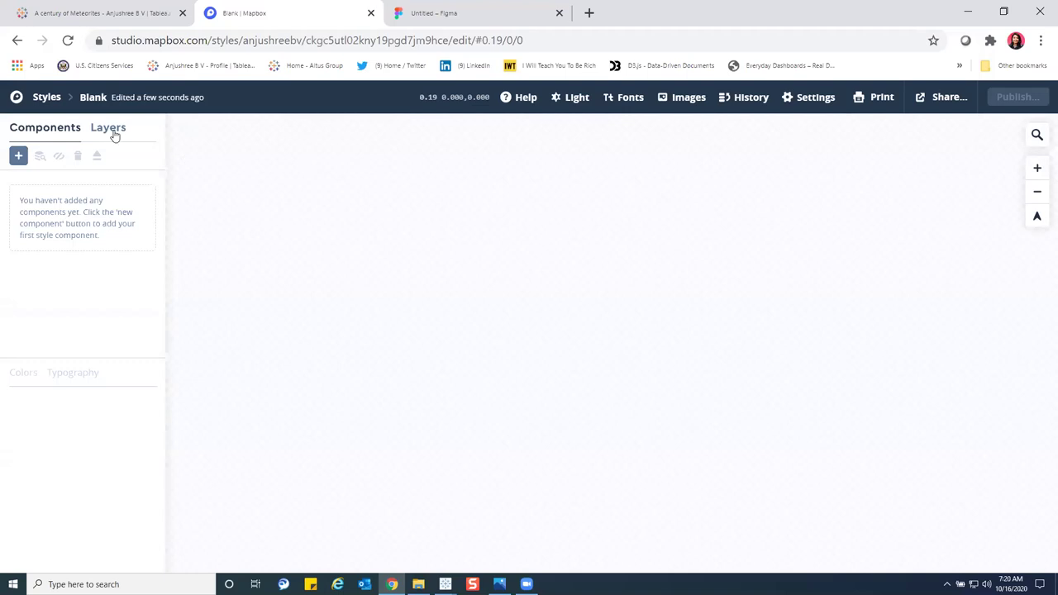
Step: Add a background layer to the style and colour it cyan #20d6ee
left_click(108, 129)
left_click(17, 157)
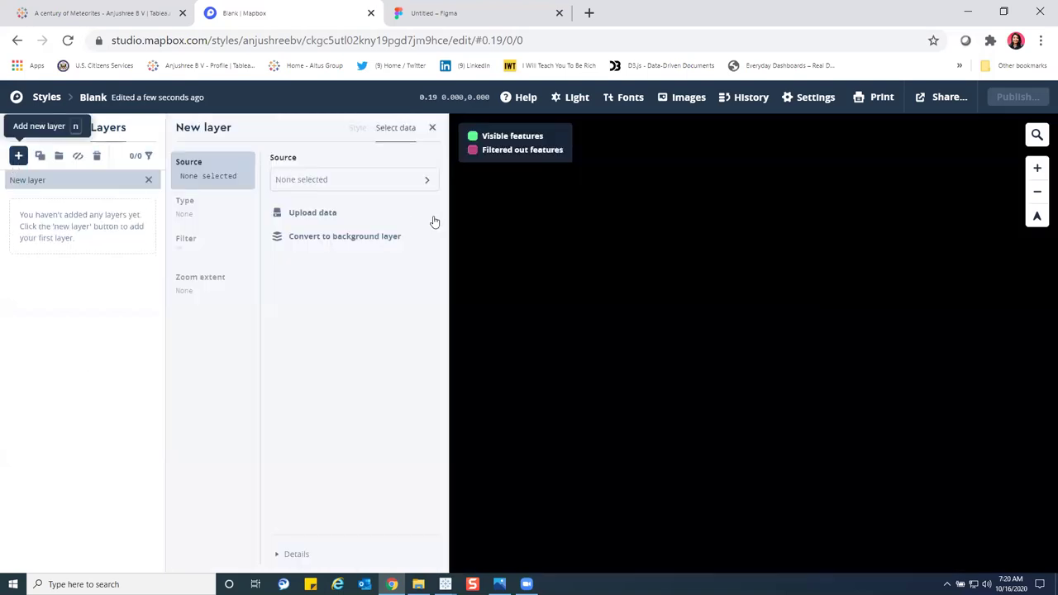
left_click(369, 237)
left_click(318, 258)
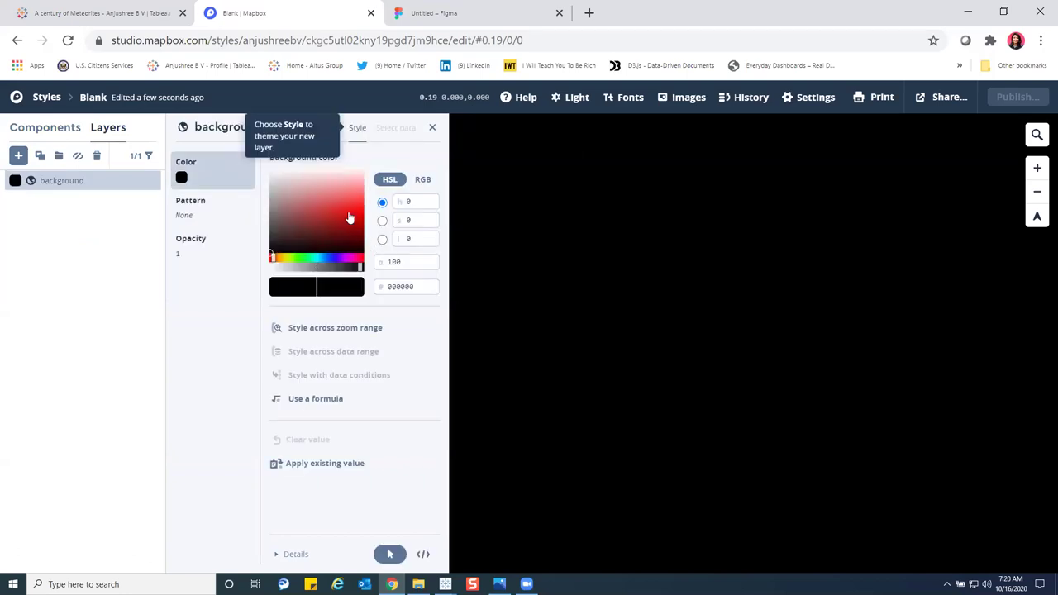
left_click(351, 208)
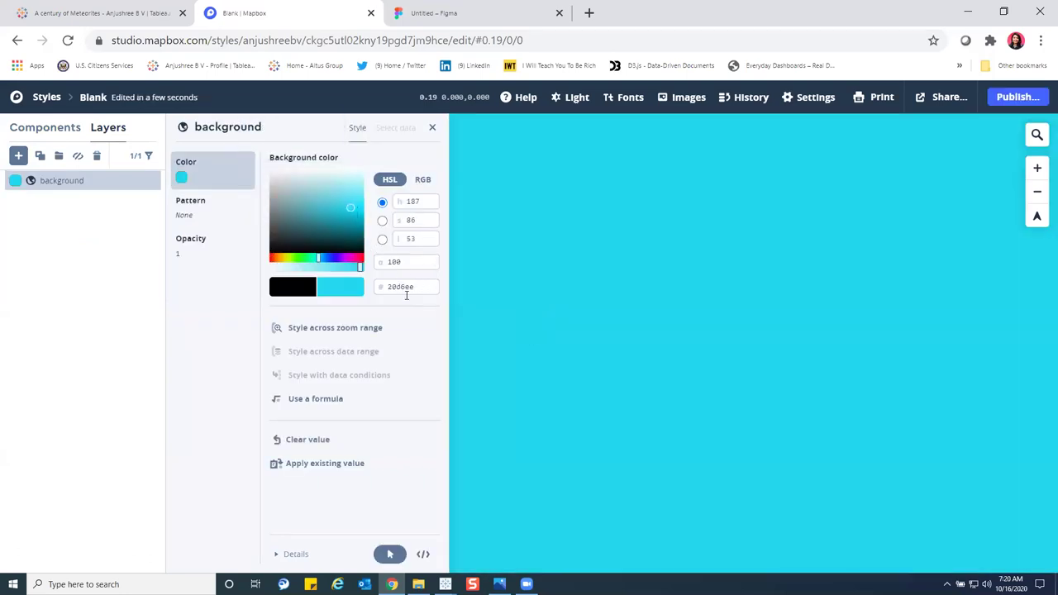
left_click(432, 129)
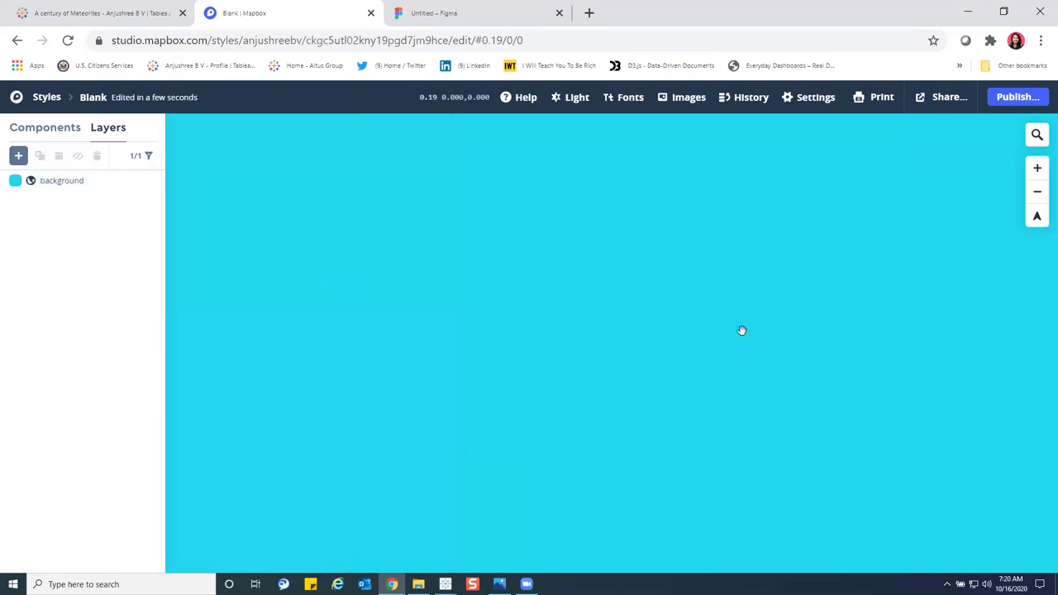
Step: Return to the Mapbox styles list and switch to Tableau's US River Basins workbook
left_click(47, 97)
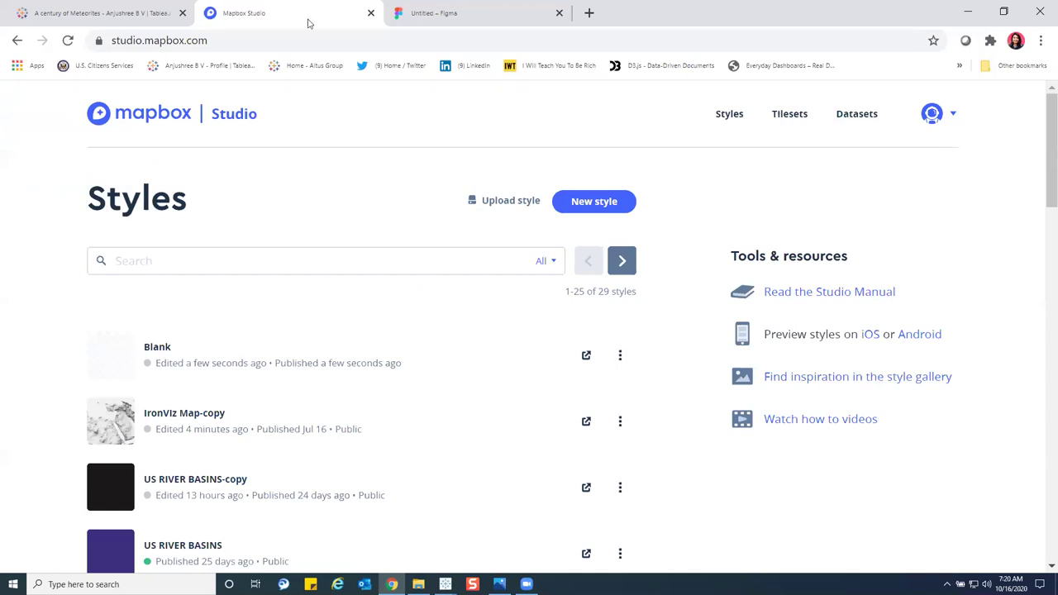
scroll(245, 427, "down", 2)
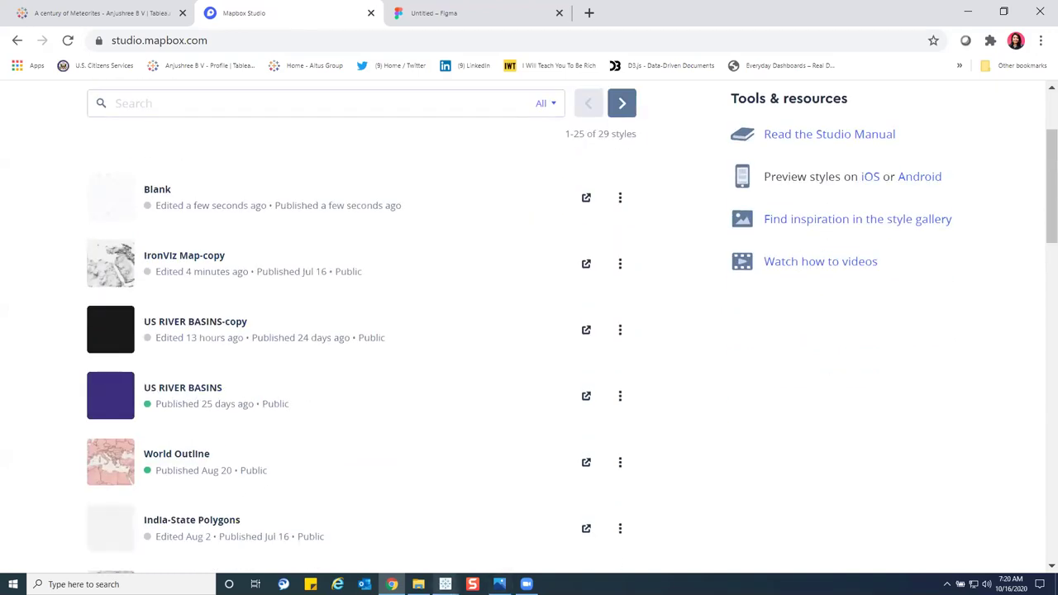
left_click(446, 584)
left_click(483, 565)
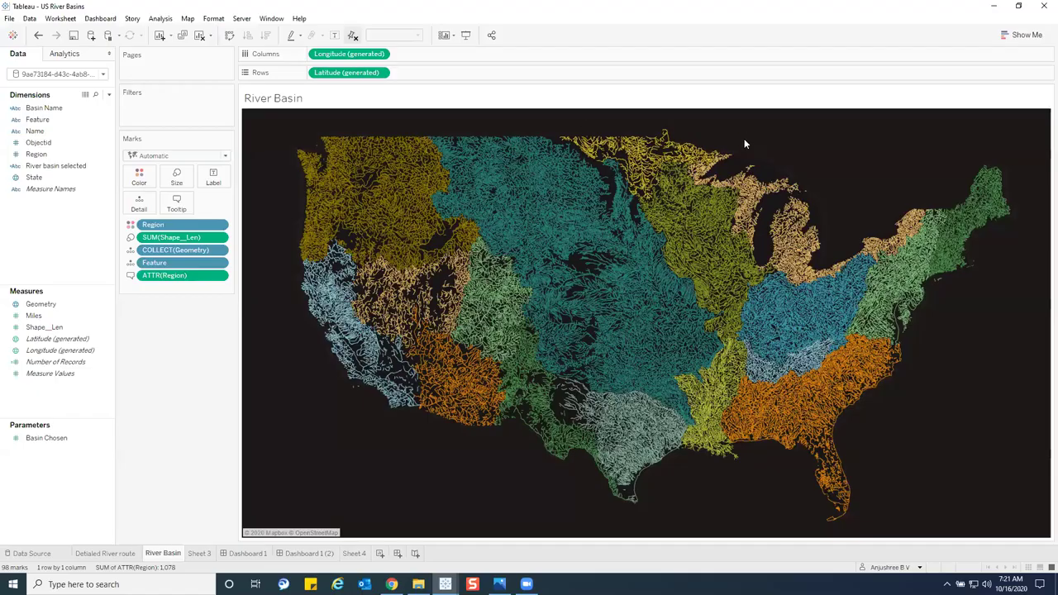
Step: Preview the River Basin map in Presentation Mode (F7), exit, and Alt+Tab back to Mapbox
key("F7")
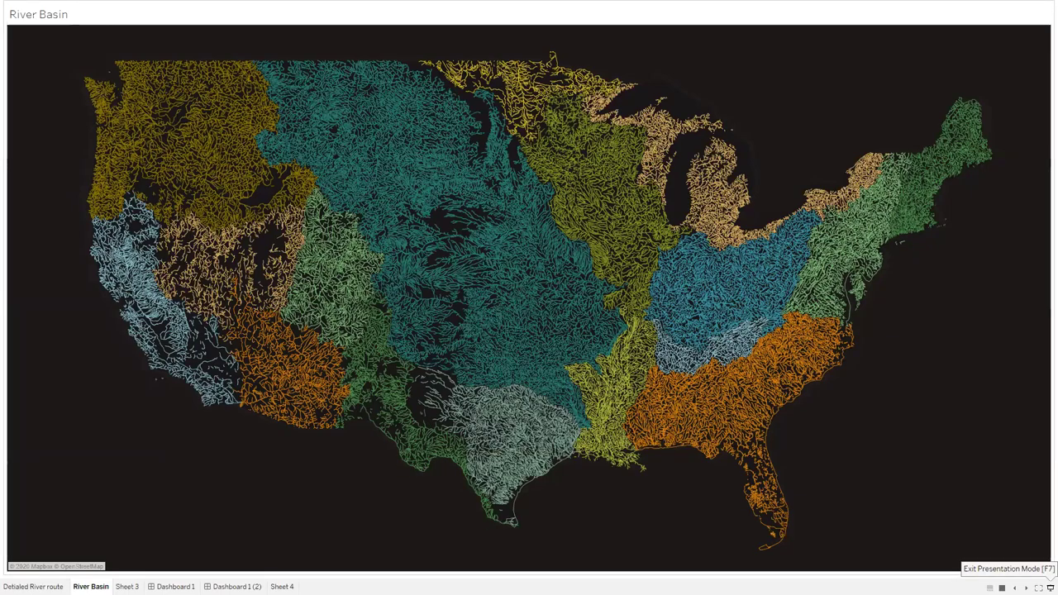
left_click(1049, 586)
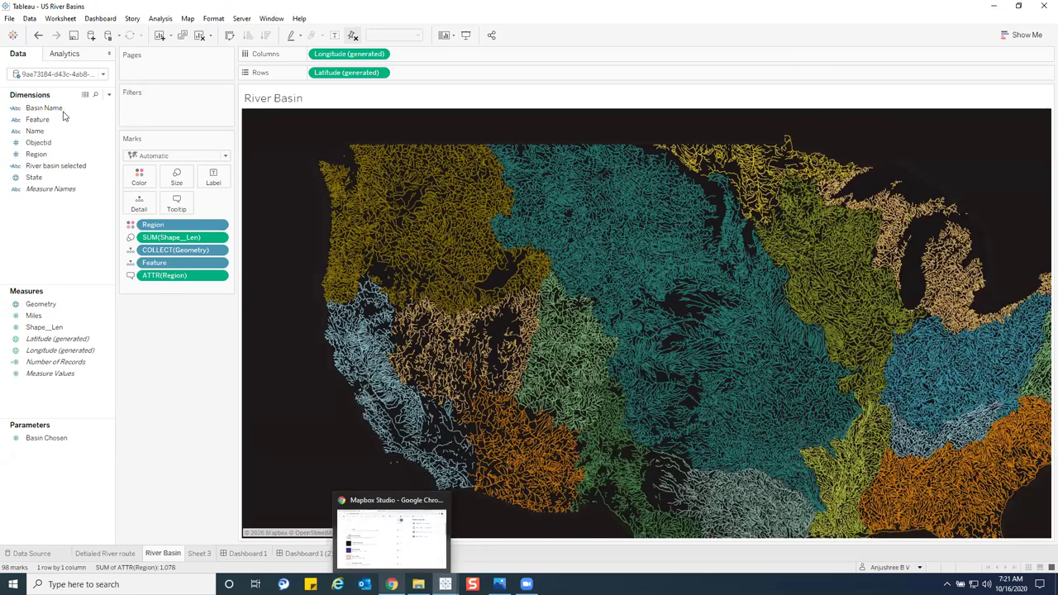
key("alt+Tab")
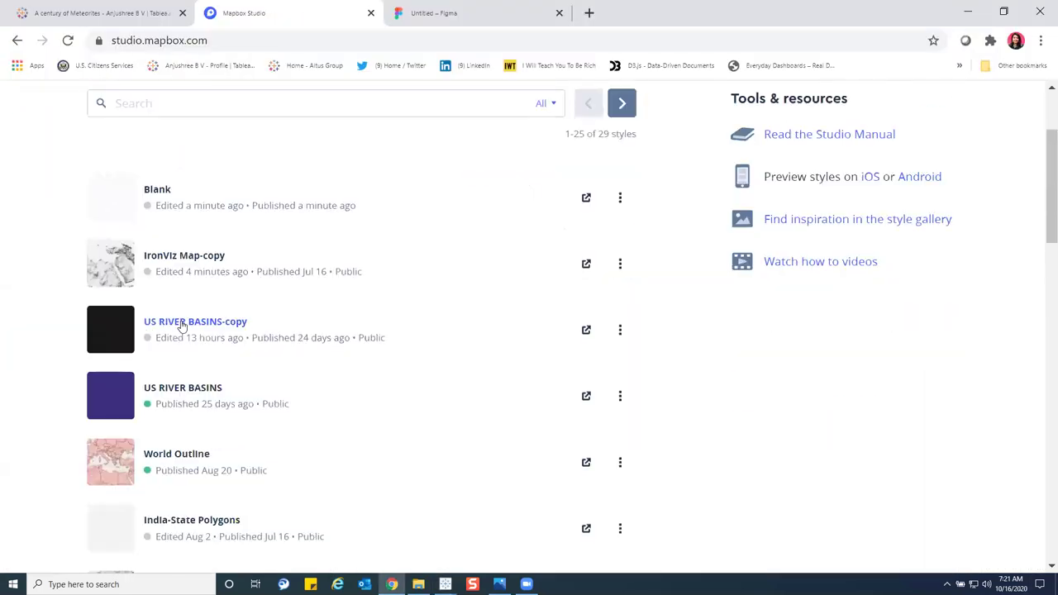
Step: Open US RIVER BASINS-copy and inspect the second countries layer's data source and type
left_click(179, 322)
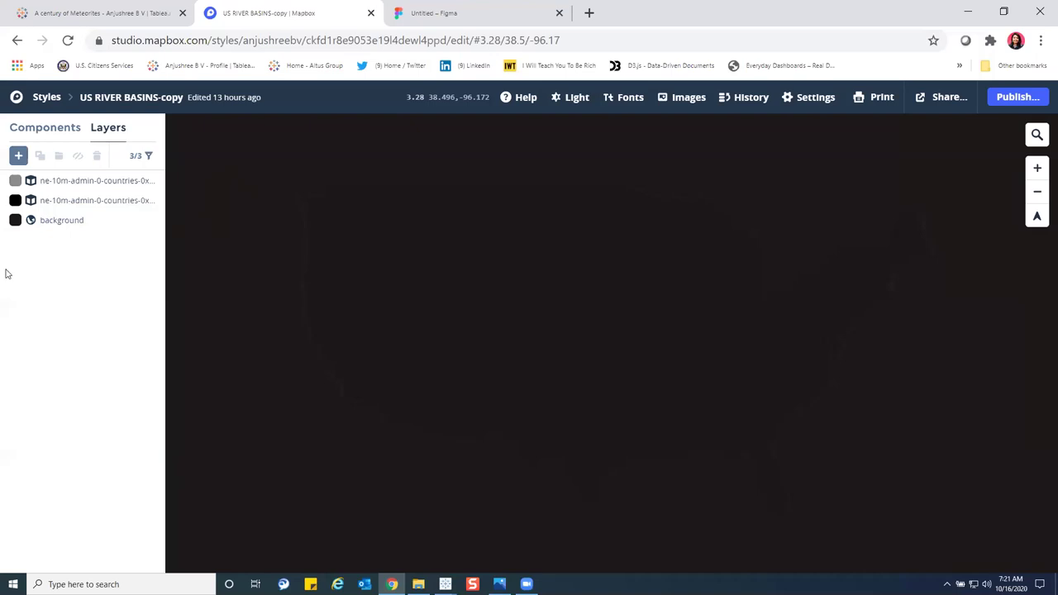
left_click(69, 205)
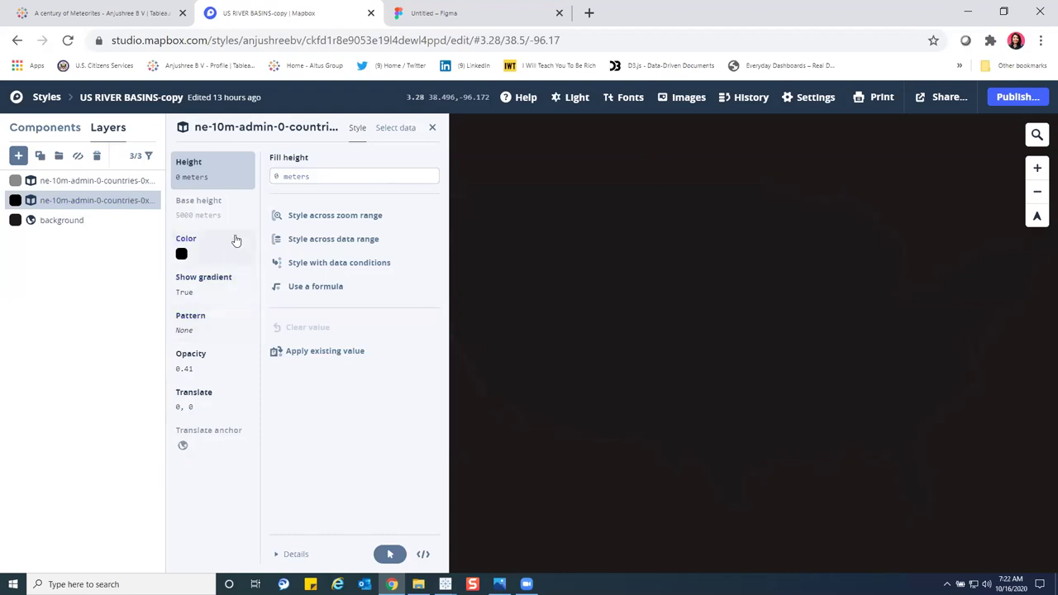
left_click(395, 131)
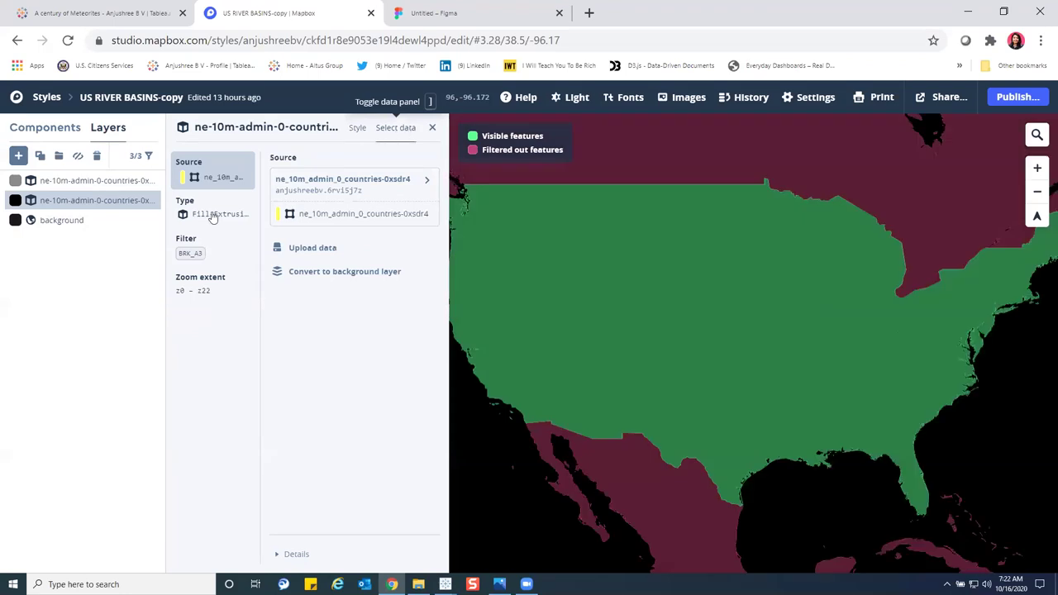
left_click(213, 217)
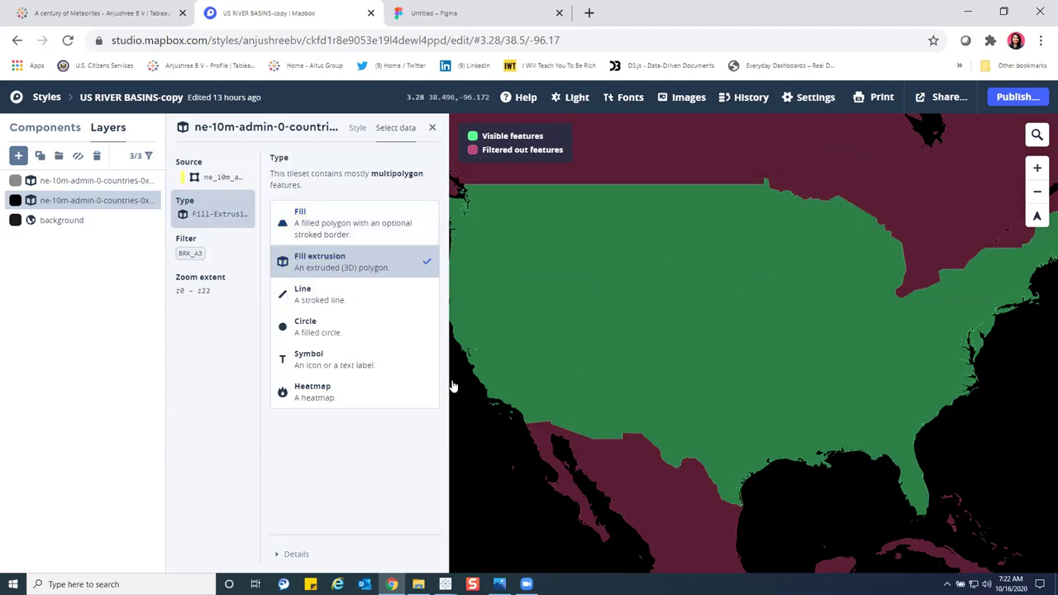
left_click(432, 131)
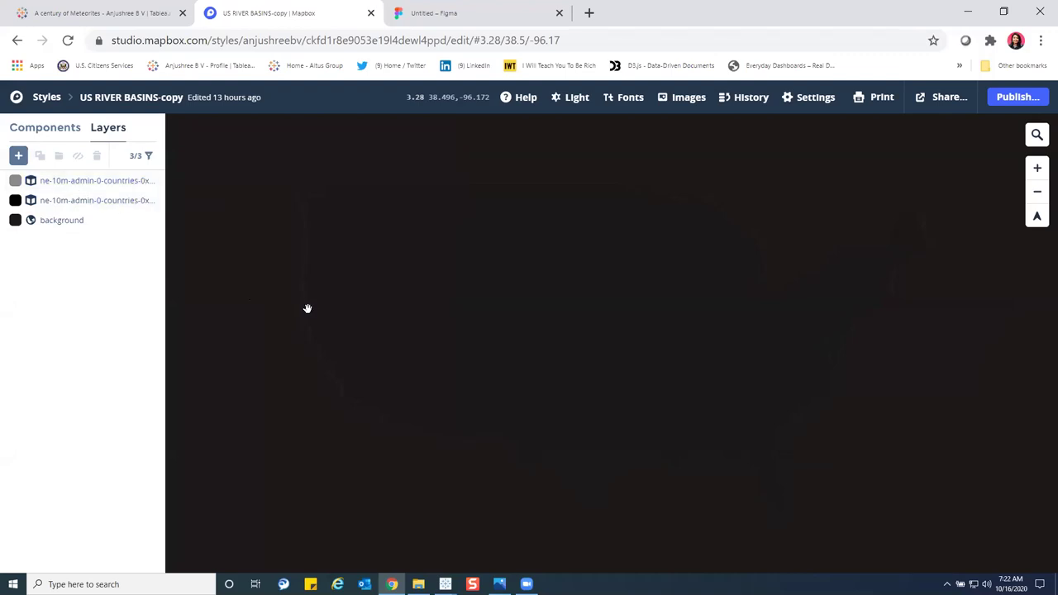
Step: Check the top countries layer's data source and layer type
left_click(89, 181)
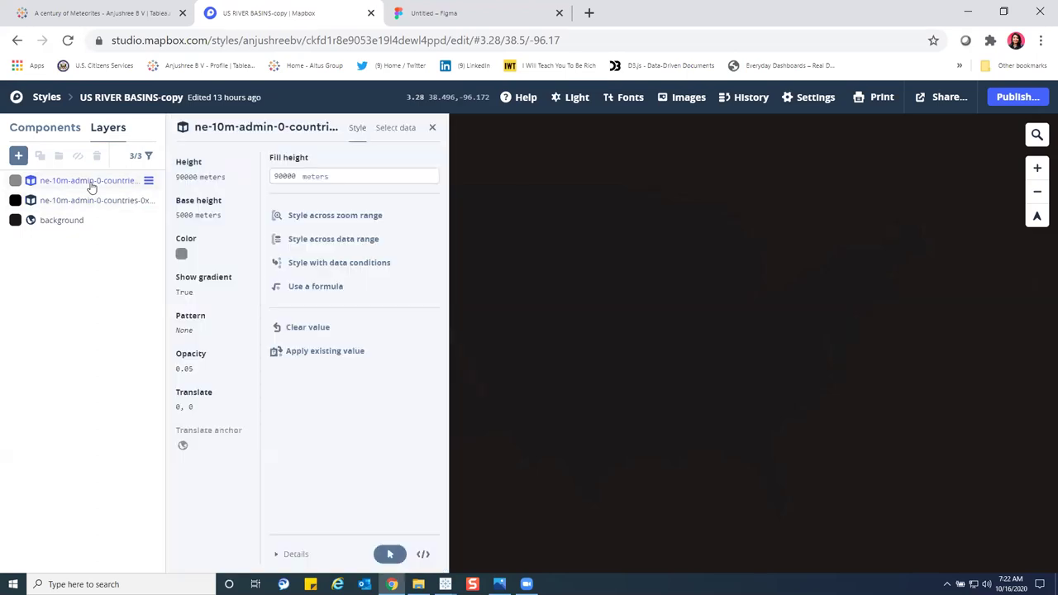
left_click(400, 130)
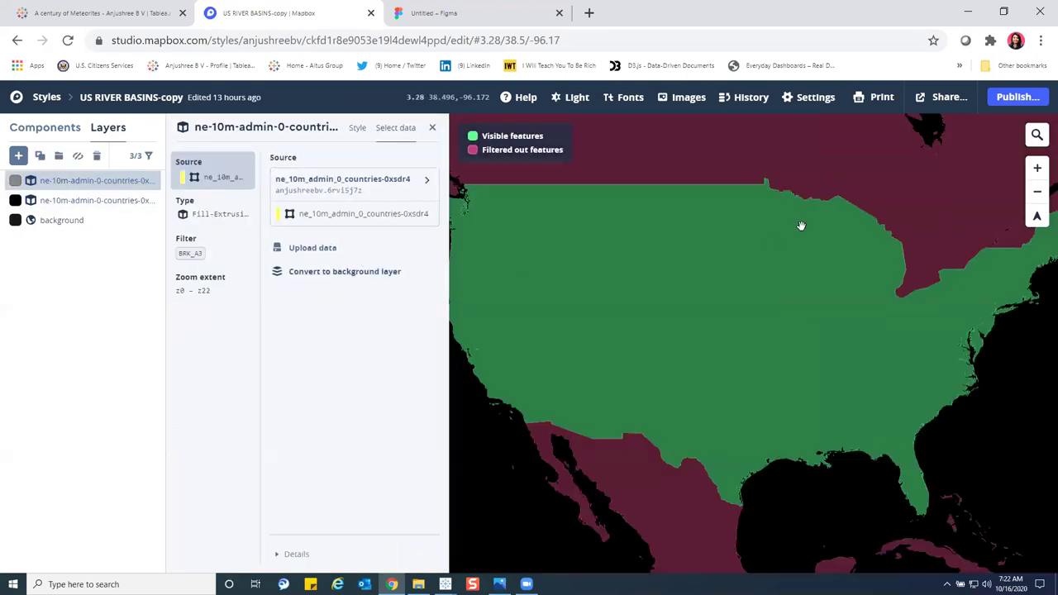
left_click(209, 216)
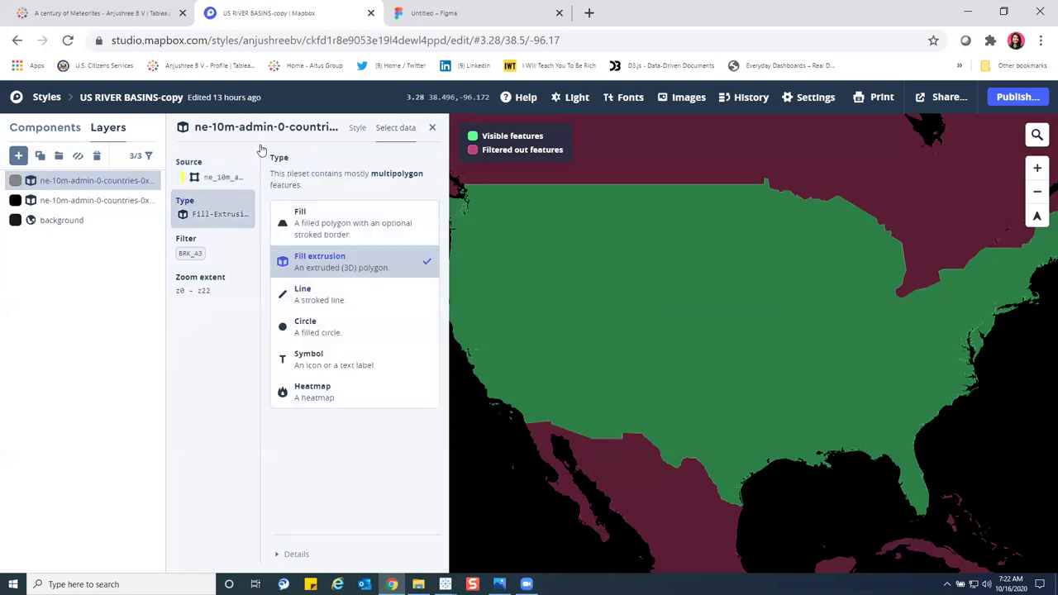
left_click(356, 128)
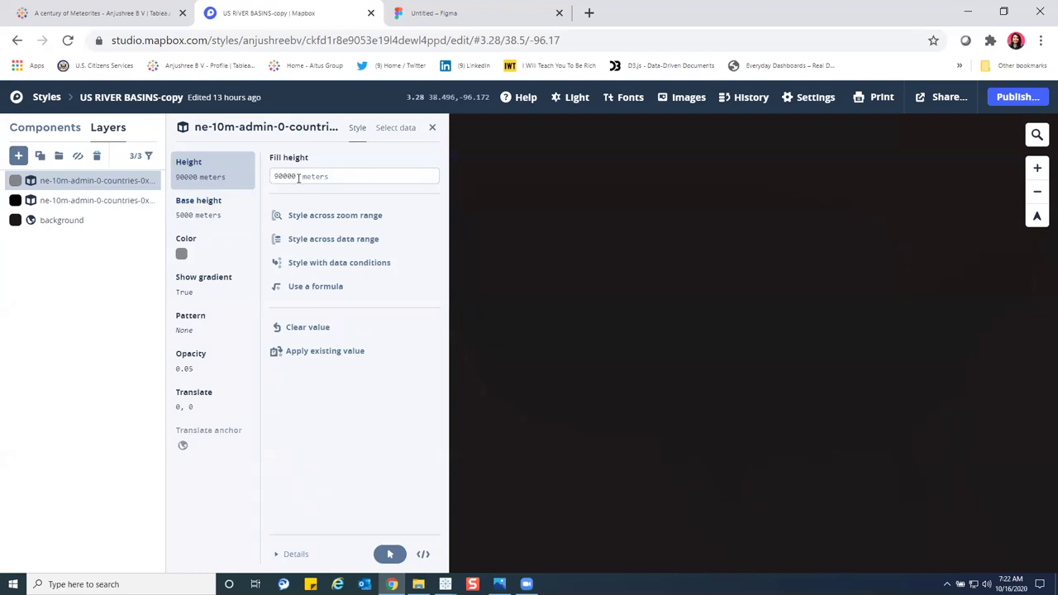
Step: Change the top countries layer's fill height to 120000 meters
left_click(272, 182)
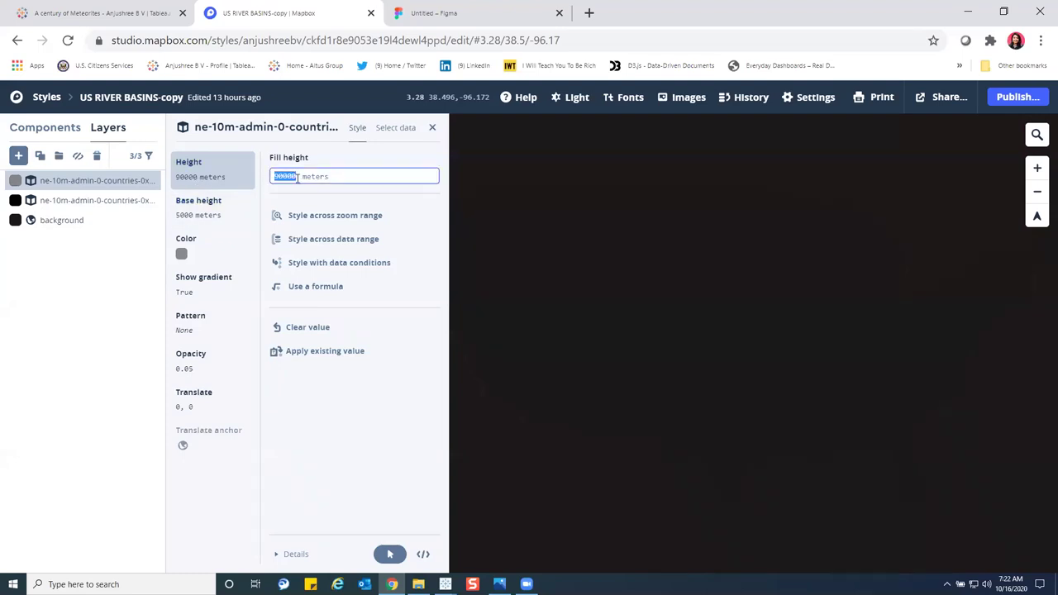
left_click(297, 178)
type("0")
left_click(431, 127)
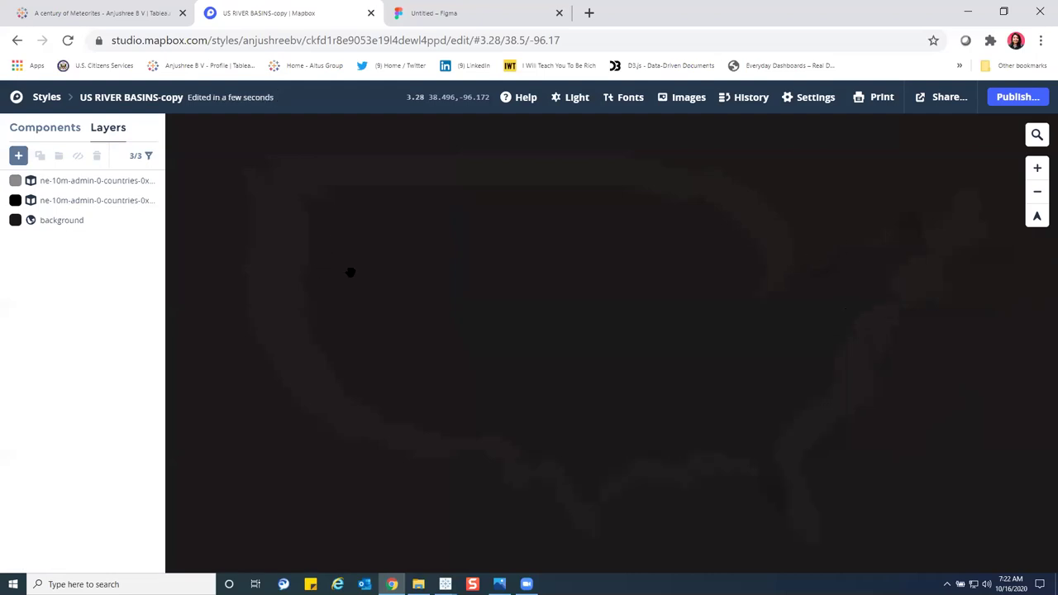
left_click(70, 182)
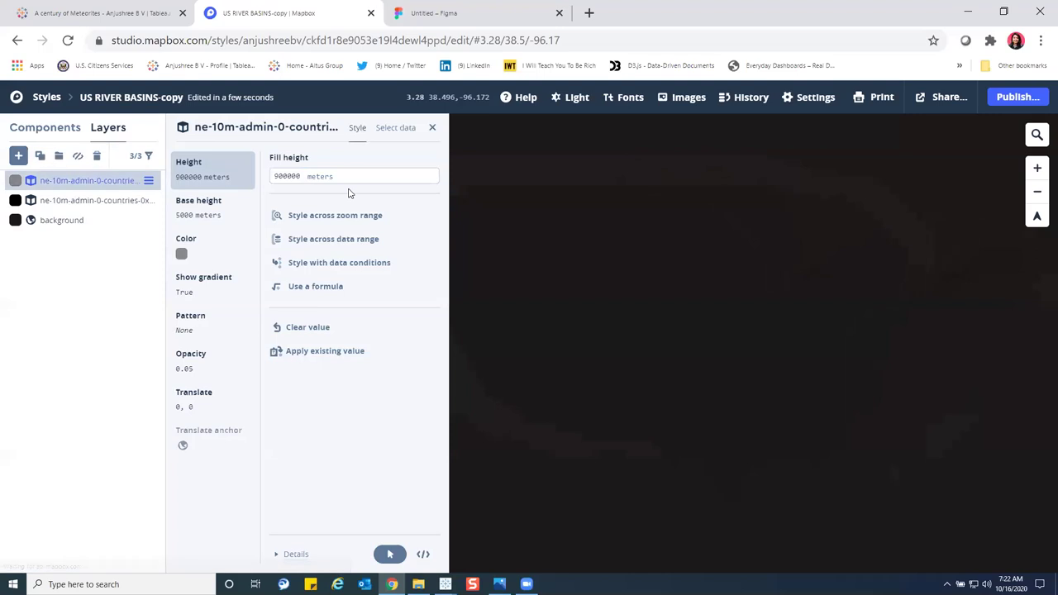
left_click(303, 176)
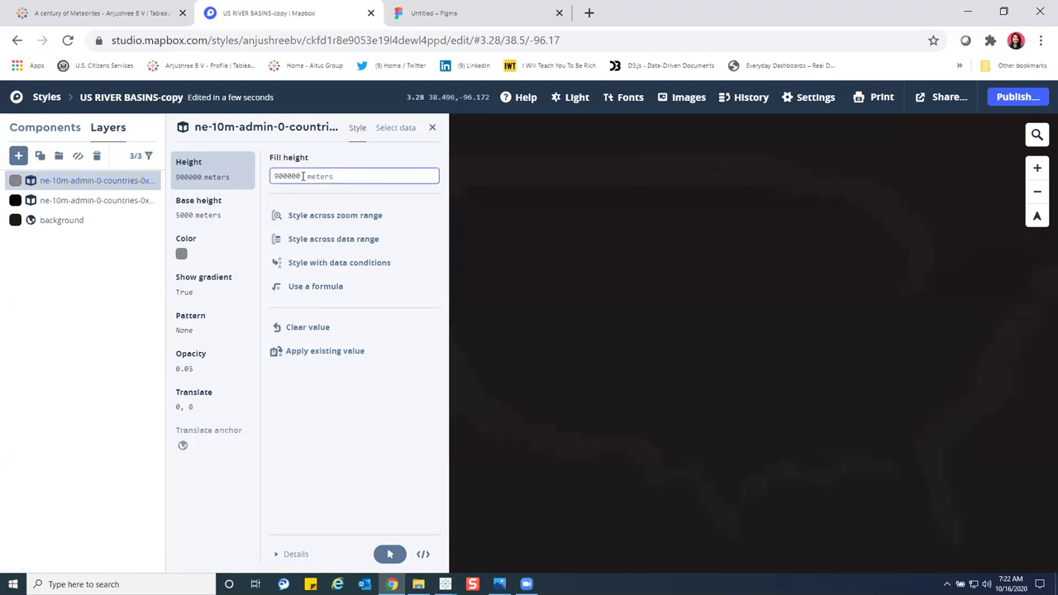
key("BackSpace")
key("BackSpace")
type("12")
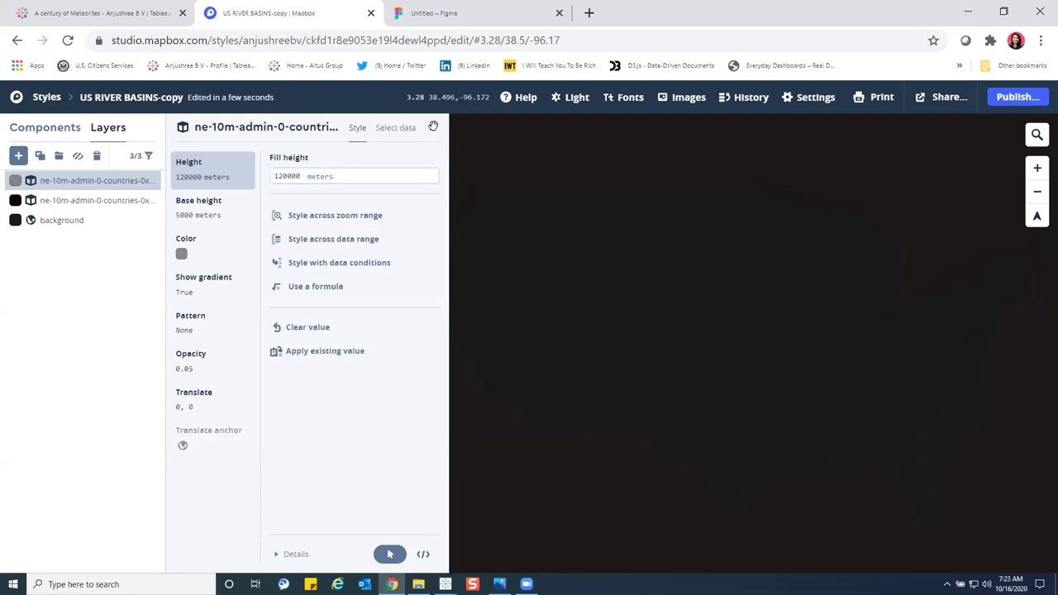
left_click(433, 130)
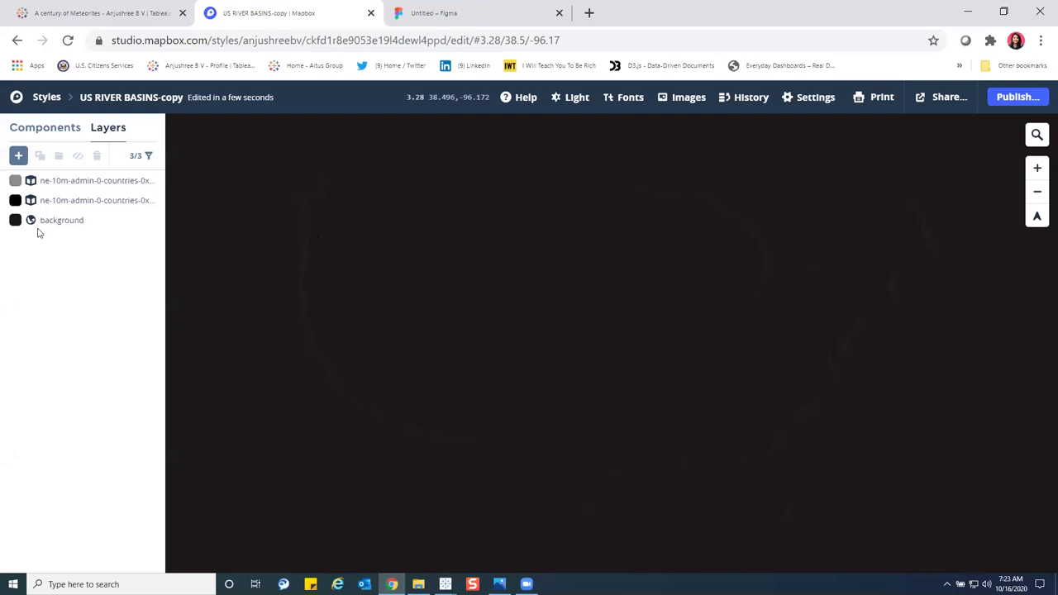
Step: Open the original US RIVER BASINS style, centre the United States, and view its top countries layer
left_click(46, 98)
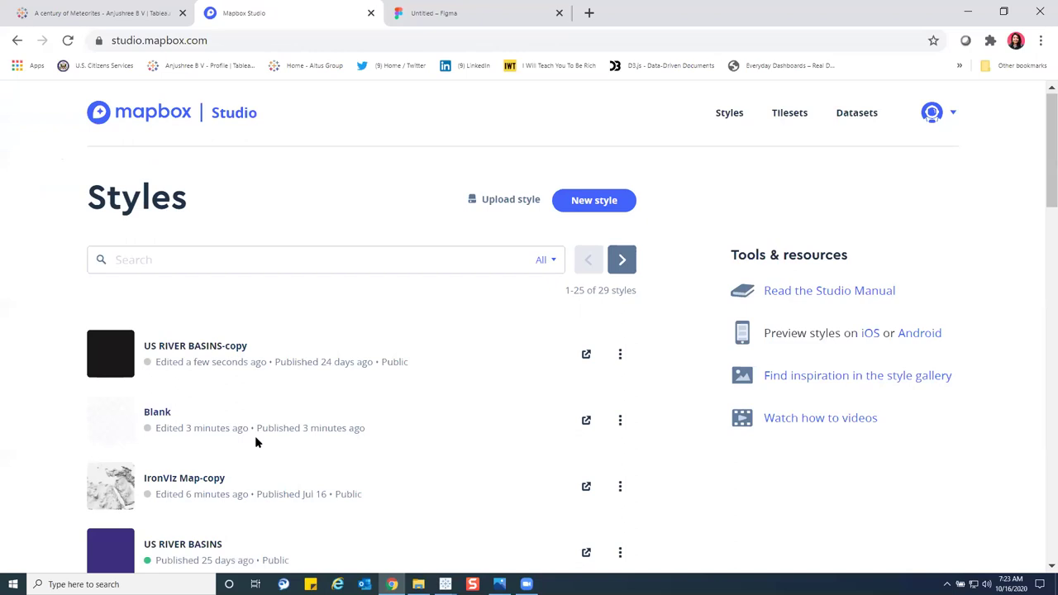
scroll(248, 446, "down", 1)
left_click(204, 467)
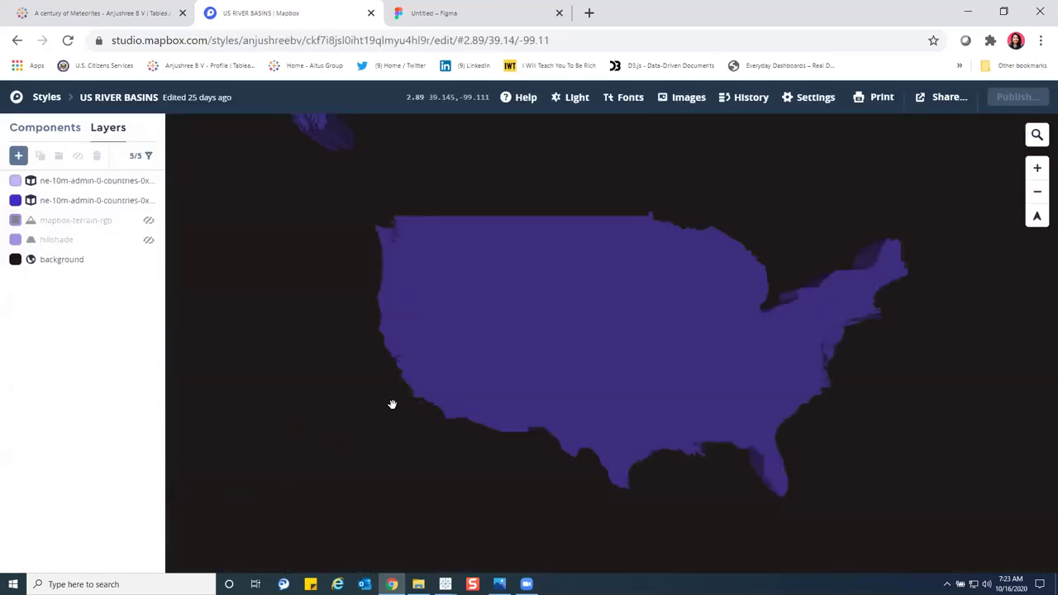
scroll(389, 408, "up", 1)
left_click_drag(517, 309, 455, 300)
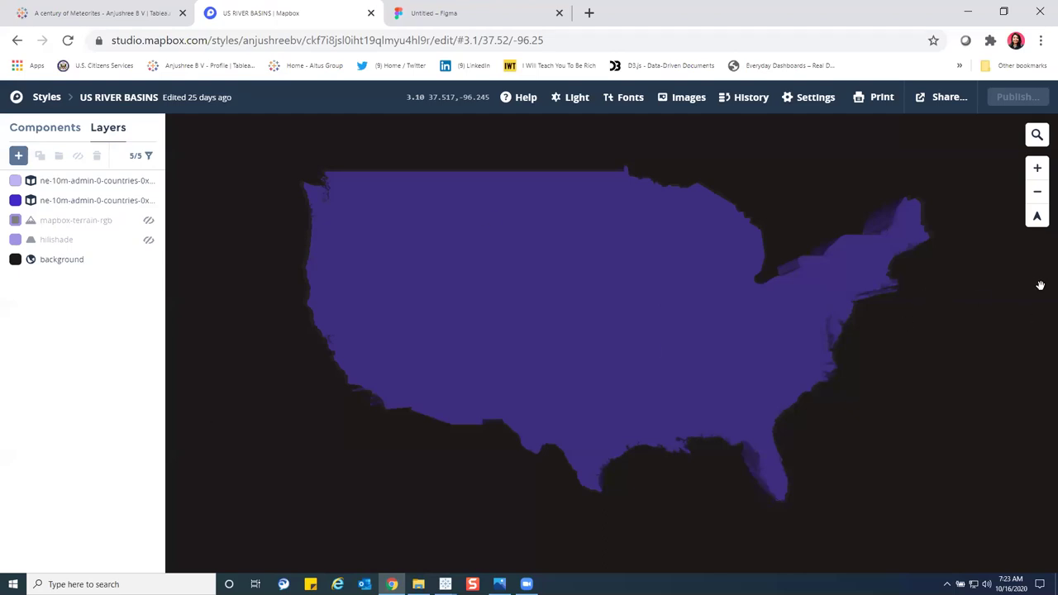
left_click(91, 189)
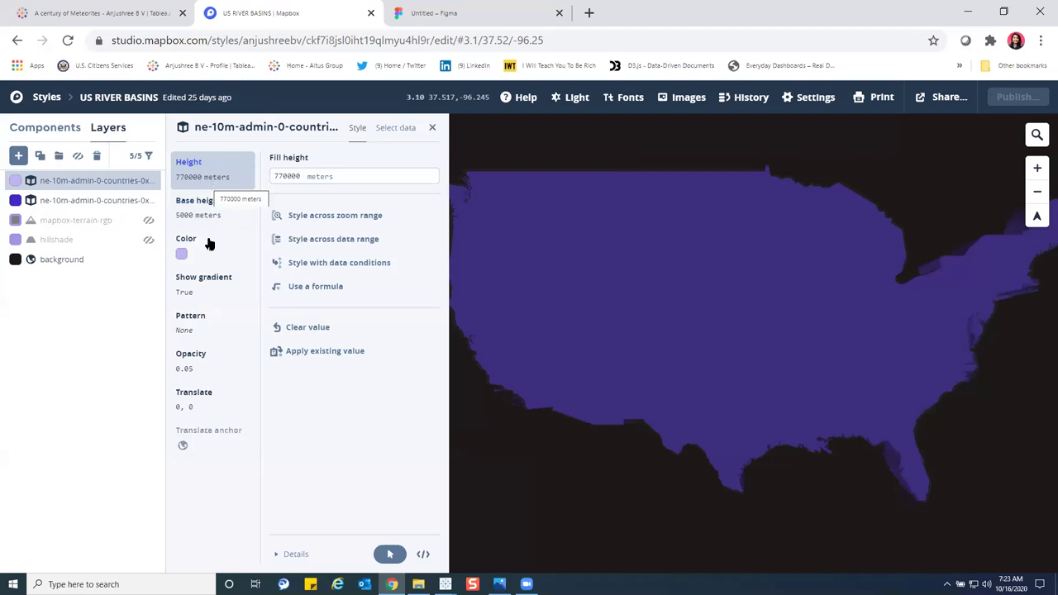
left_click(432, 129)
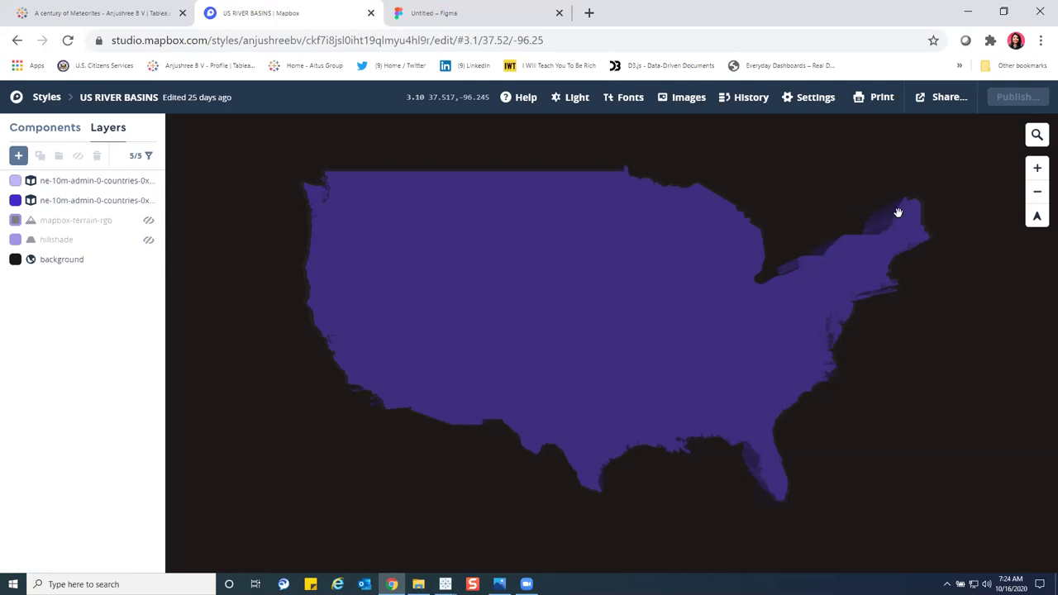
Step: Return to the styles list and bring Tableau's Toronto Fire Watch workbook forward
left_click(47, 97)
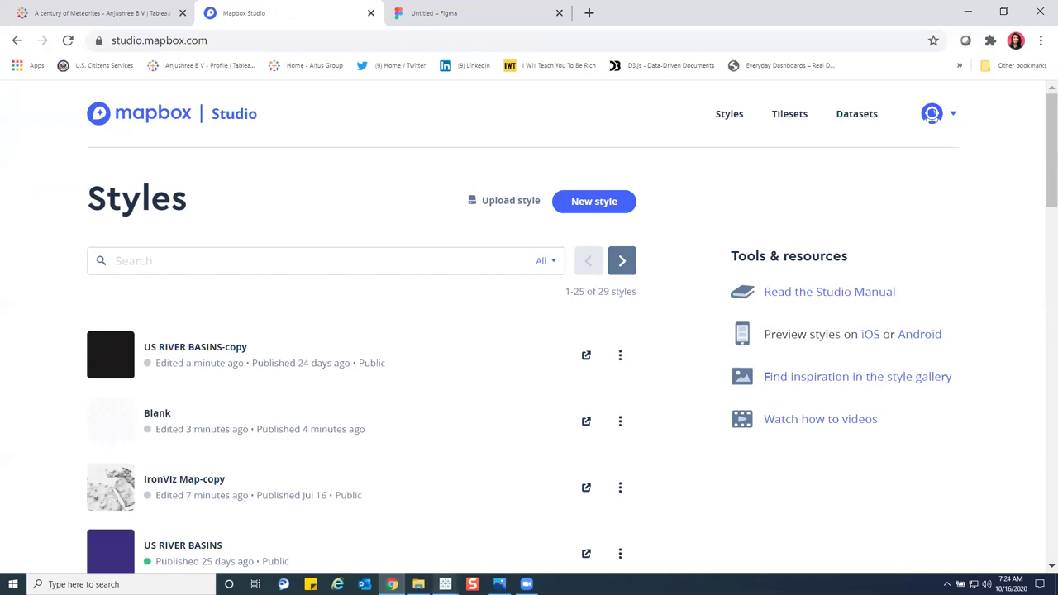
mouse_move(445, 584)
left_click(420, 562)
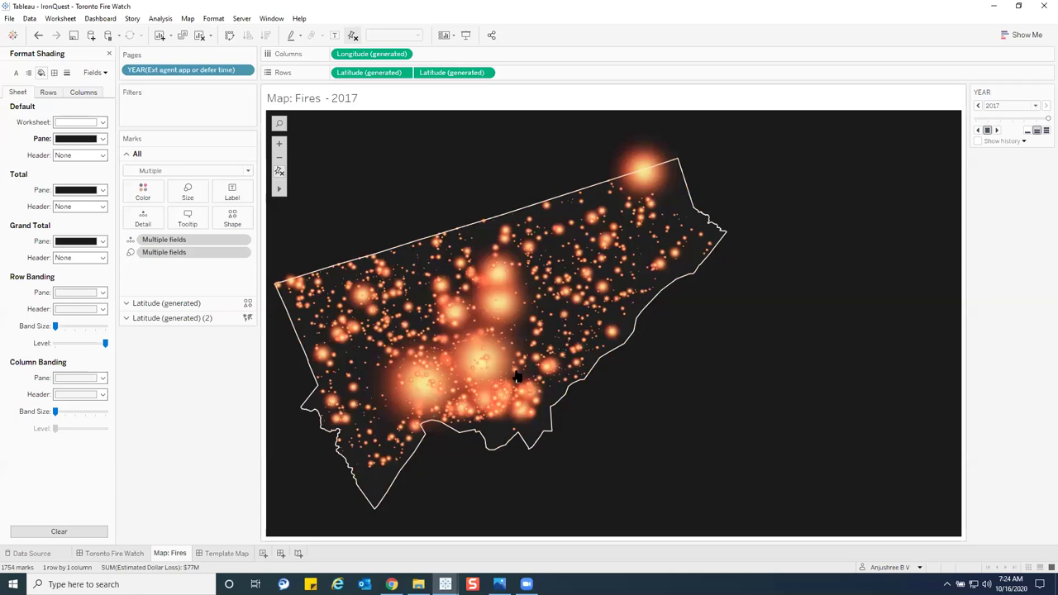
Step: Open the Toronto Fire Watch dashboard, close the Format Shading pane, and scroll through its panels
left_click(128, 559)
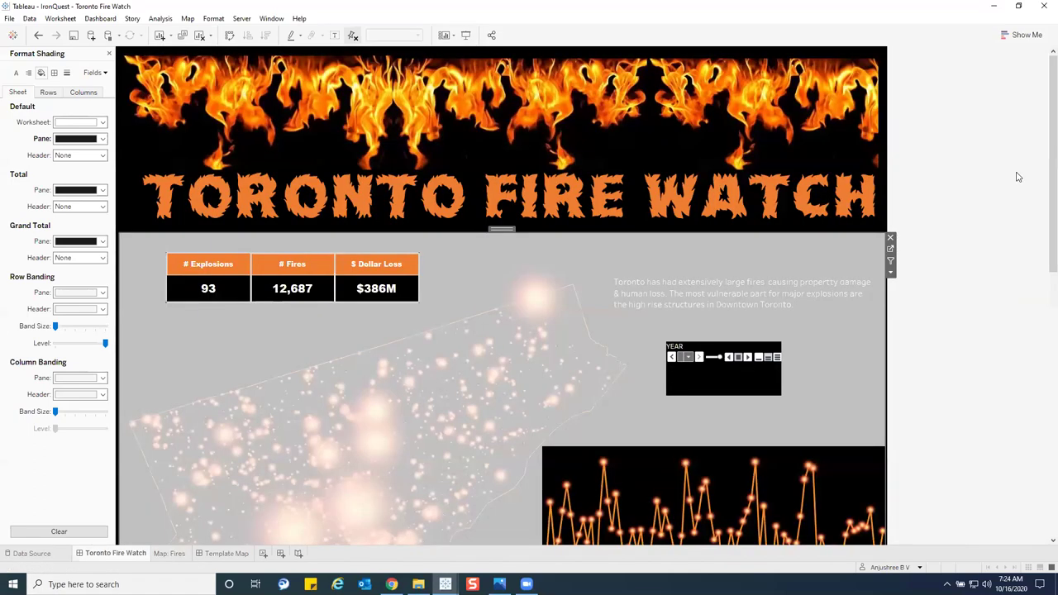
left_click(961, 230)
scroll(957, 231, "down", 1)
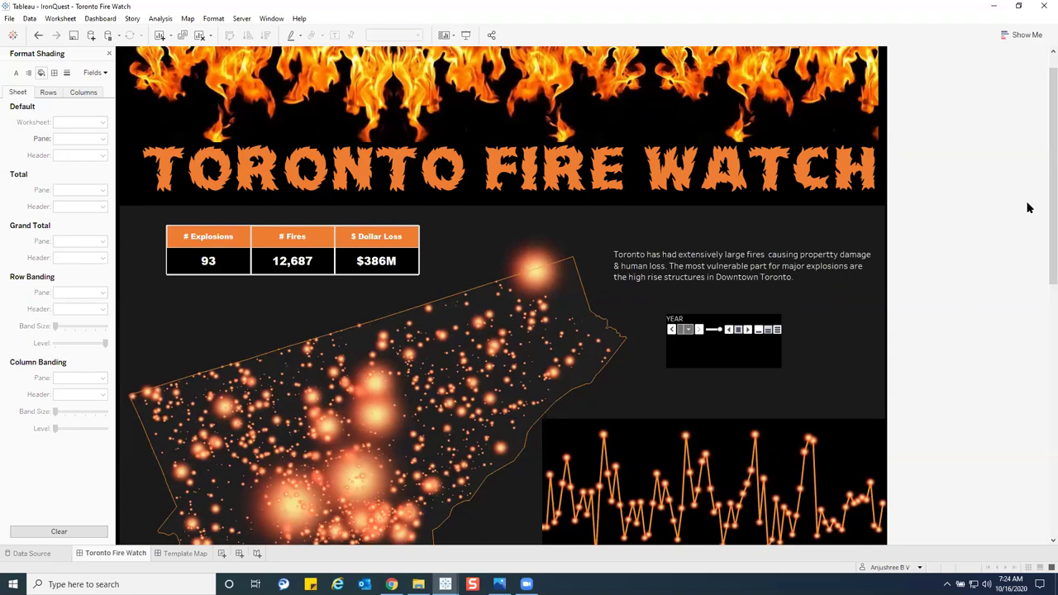
scroll(1041, 267, "down", 1)
scroll(1041, 281, "down", 5)
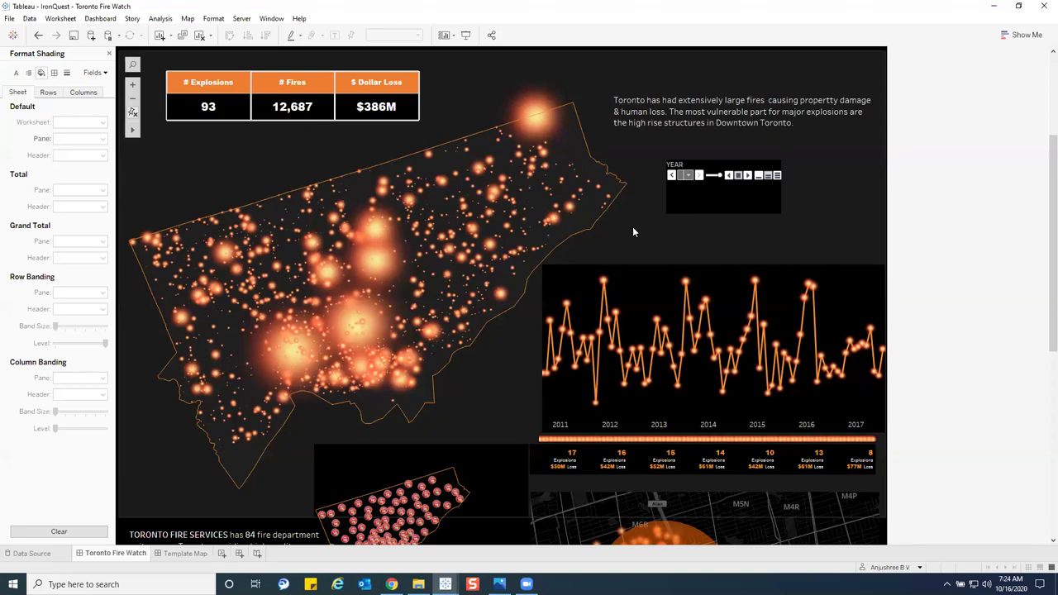
left_click(108, 53)
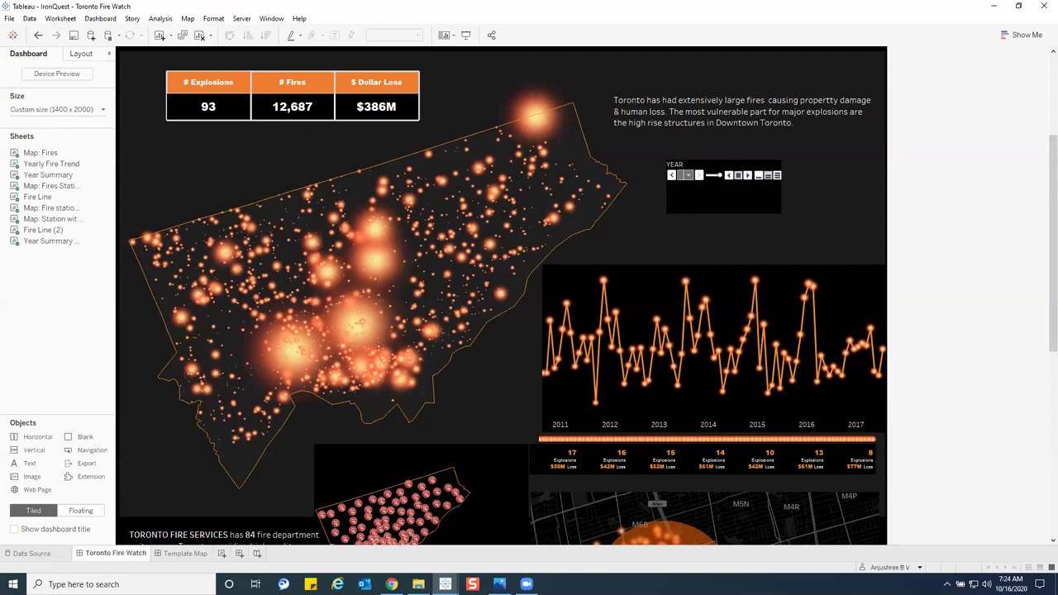
scroll(1041, 385, "down", 1)
scroll(1041, 385, "down", 8)
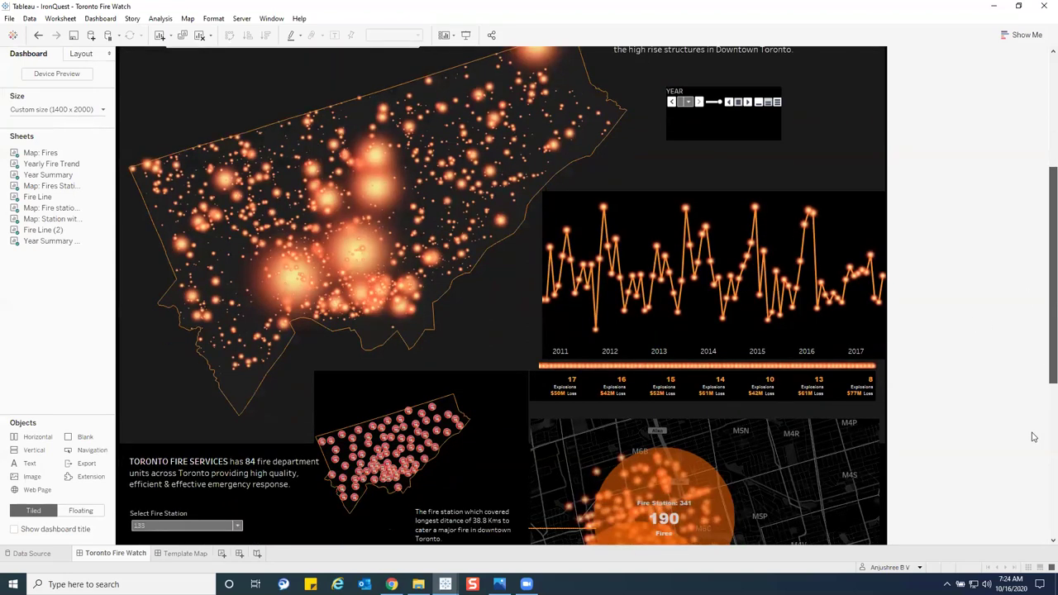
scroll(1033, 493, "down", 1)
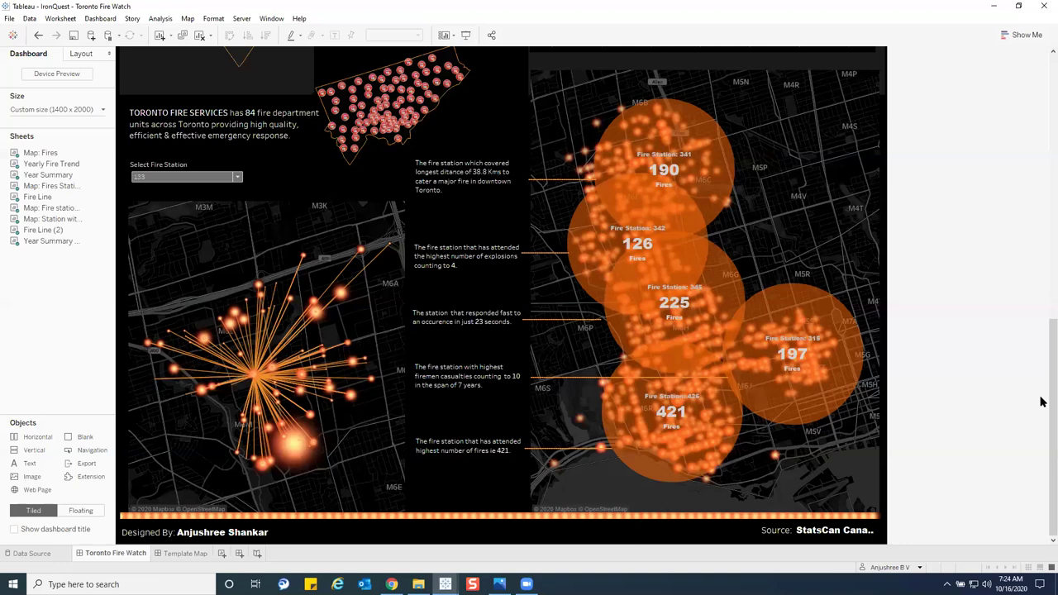
scroll(1033, 413, "up", 20)
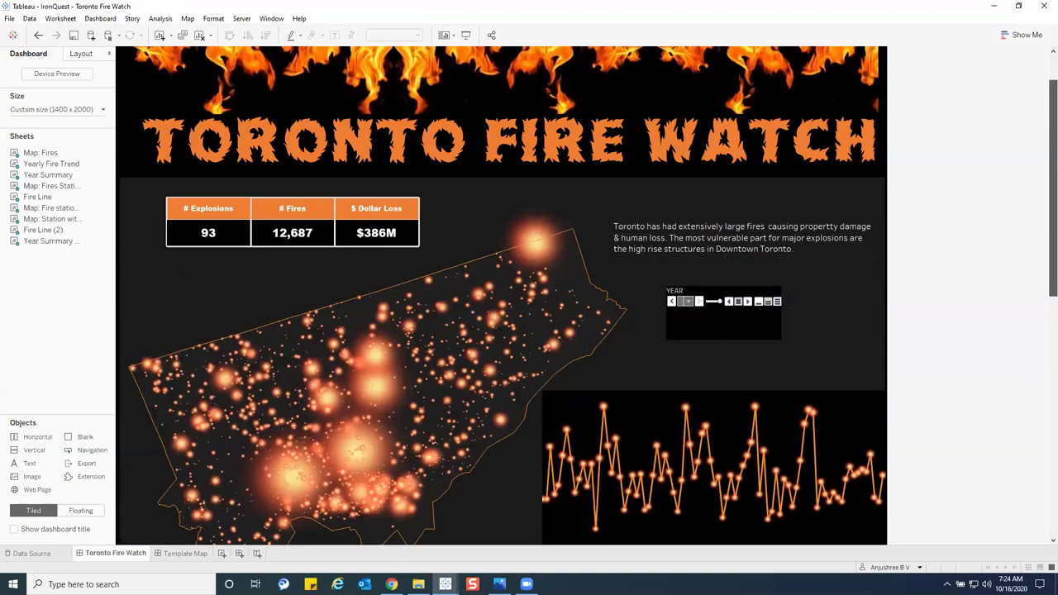
scroll(529, 298, "down", 1)
scroll(510, 427, "down", 3)
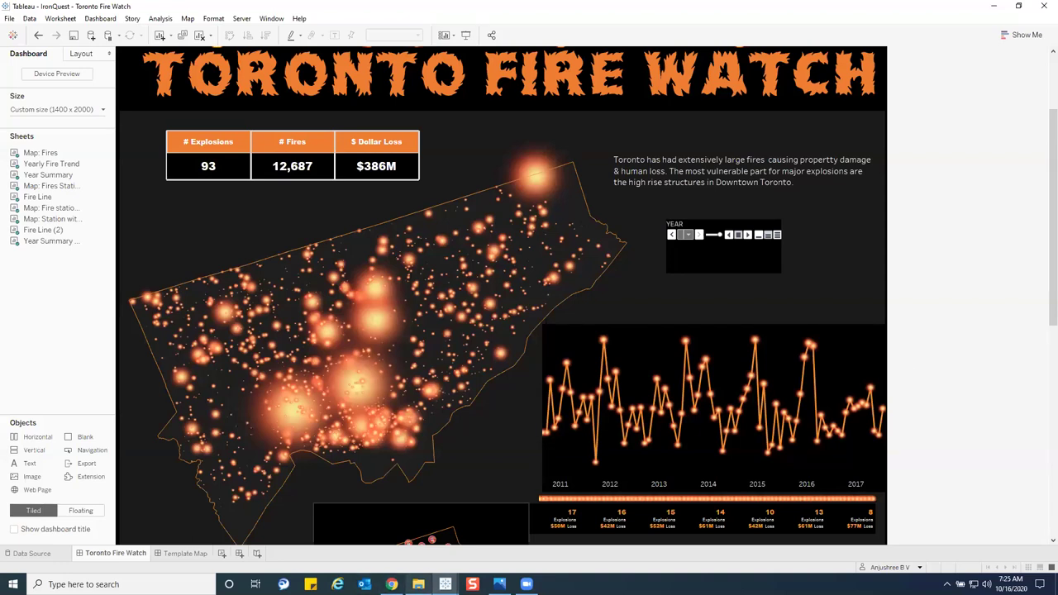
Step: Browse the shape palettes in the US River Basins workbook without changing anything
mouse_move(445, 584)
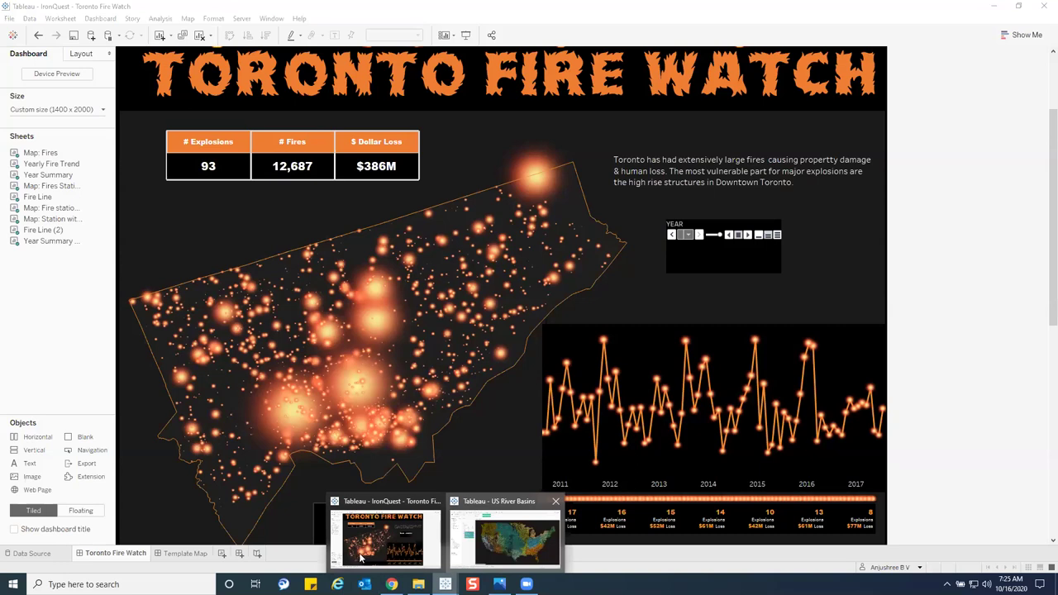
left_click(504, 537)
left_click(188, 204)
left_click(210, 281)
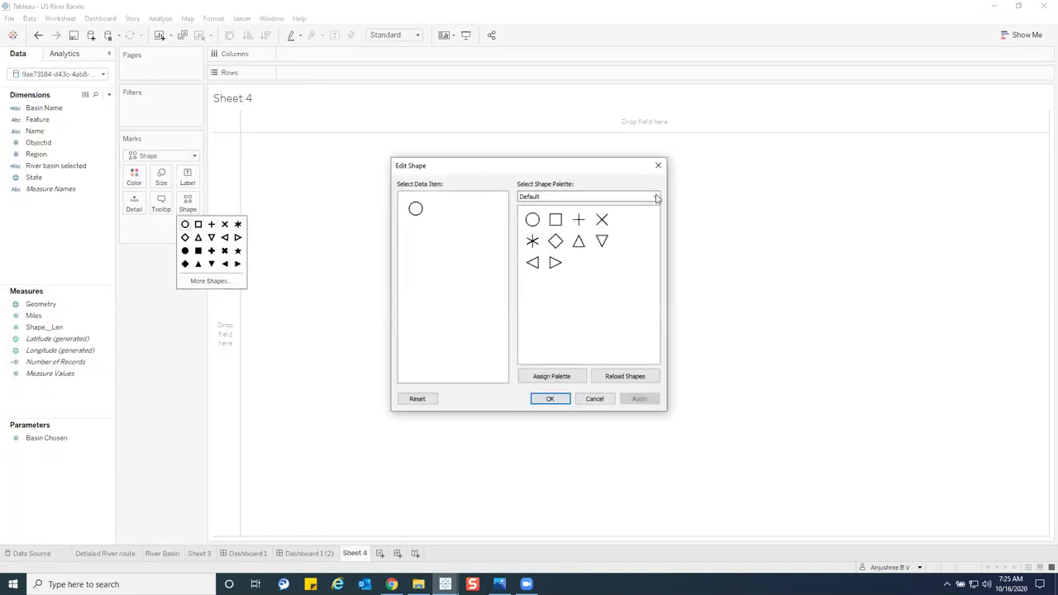
left_click(655, 197)
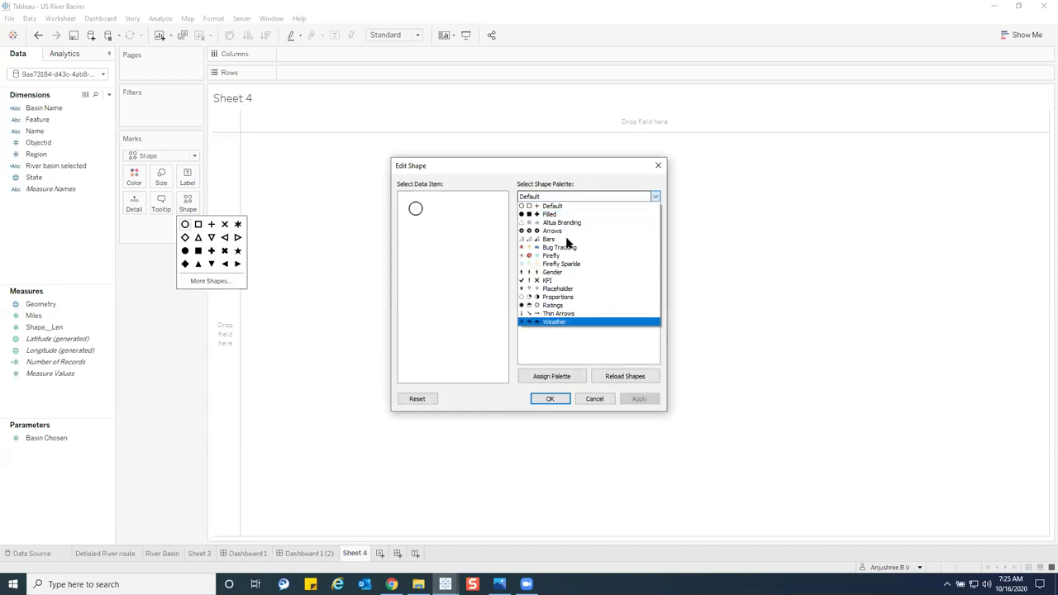
left_click(657, 167)
left_click(657, 167)
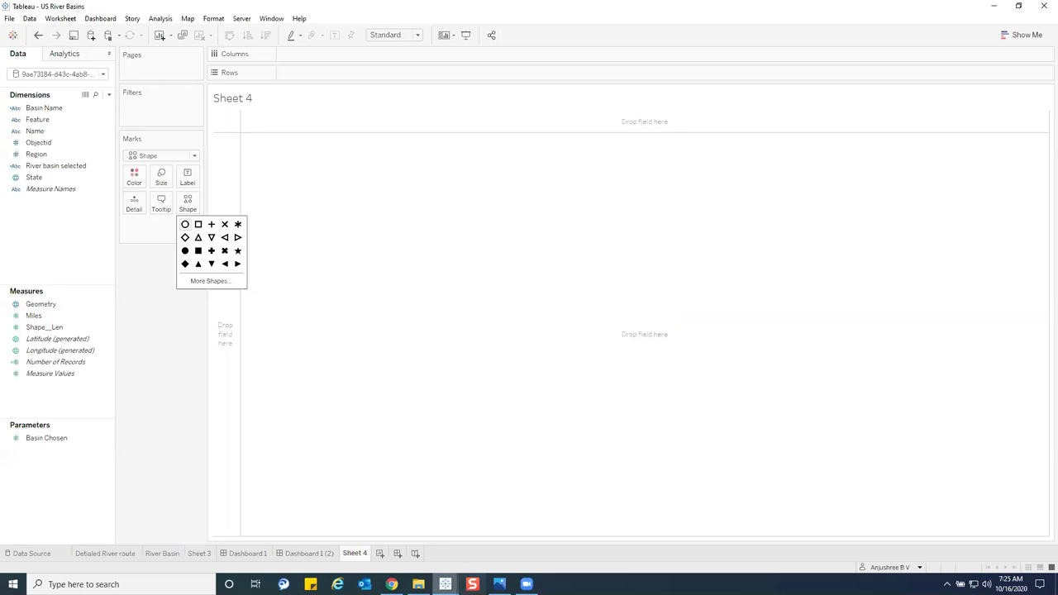
Step: In Toronto Fire Watch, create Sheet 11 with an ad-hoc 'Test' pill on Rows
mouse_move(445, 583)
left_click(400, 569)
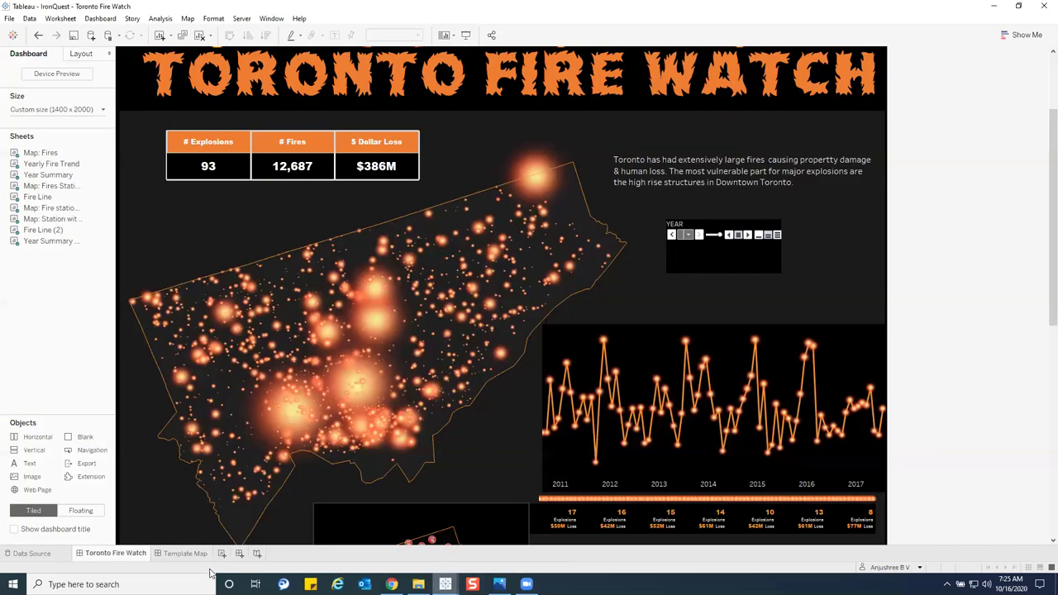
left_click(221, 553)
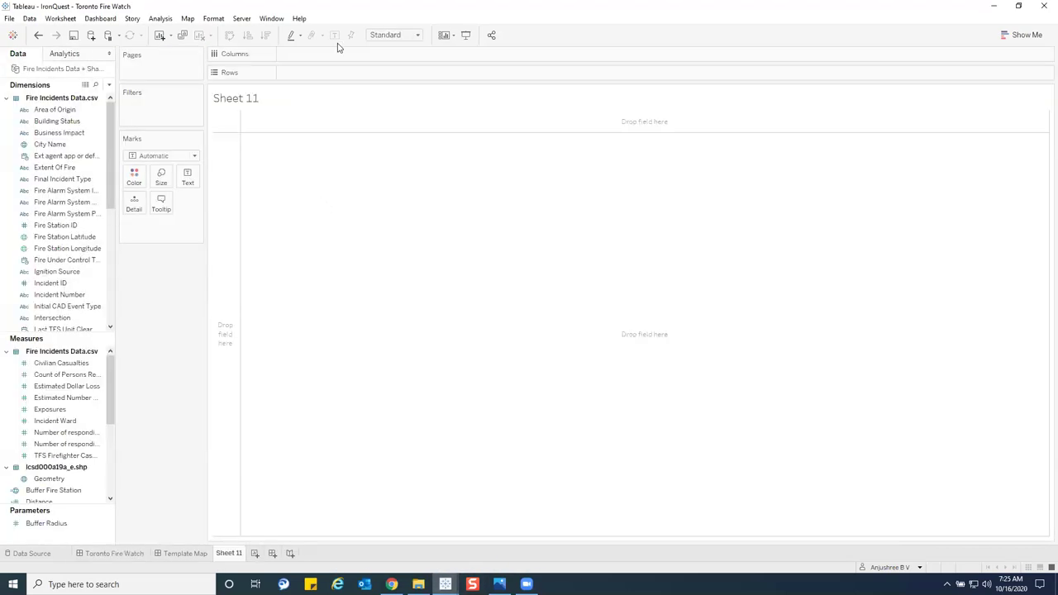
double_click(304, 74)
type("\"Test\"")
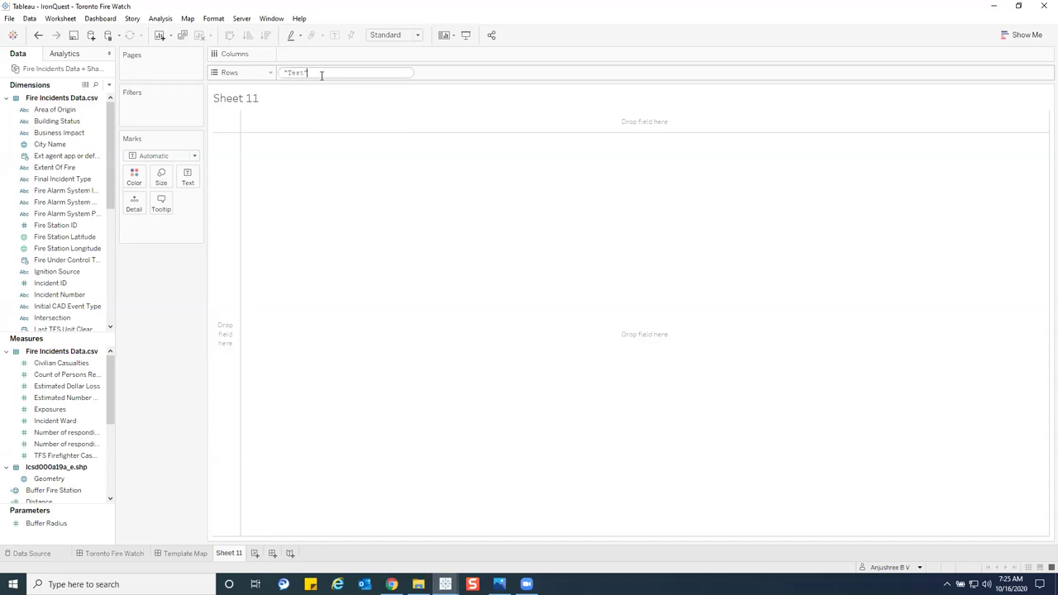
key("Return")
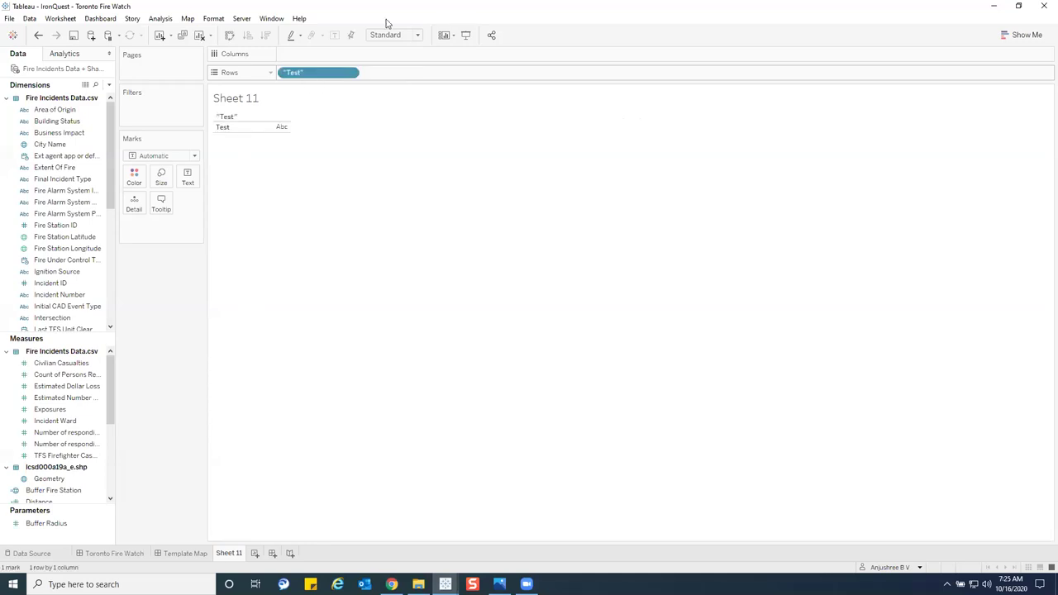
Step: Copy Sheet 11 and paste it into the US River Basins workbook
right_click(230, 553)
left_click(307, 398)
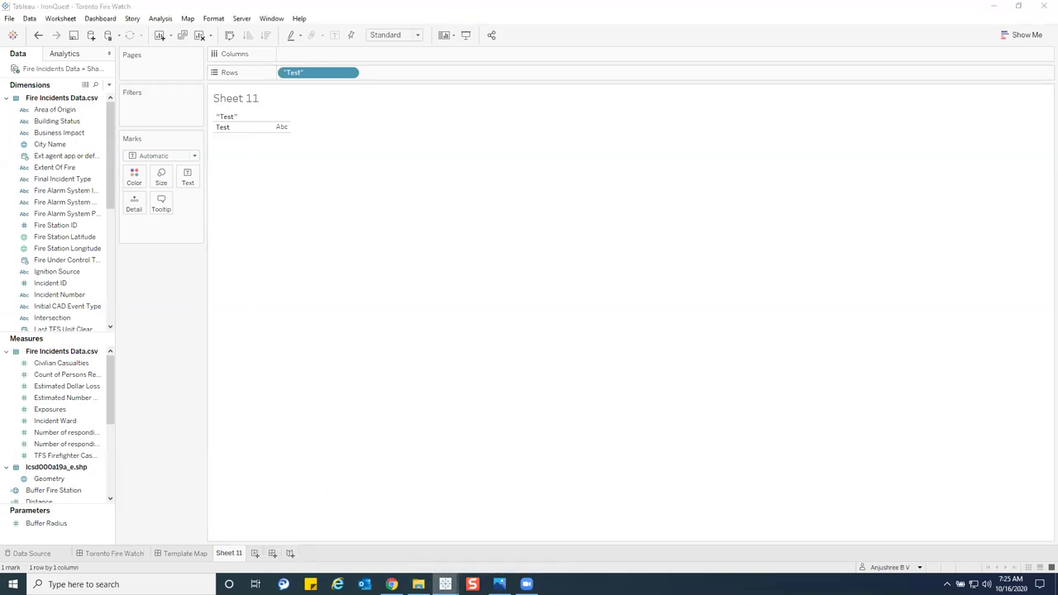
right_click(357, 552)
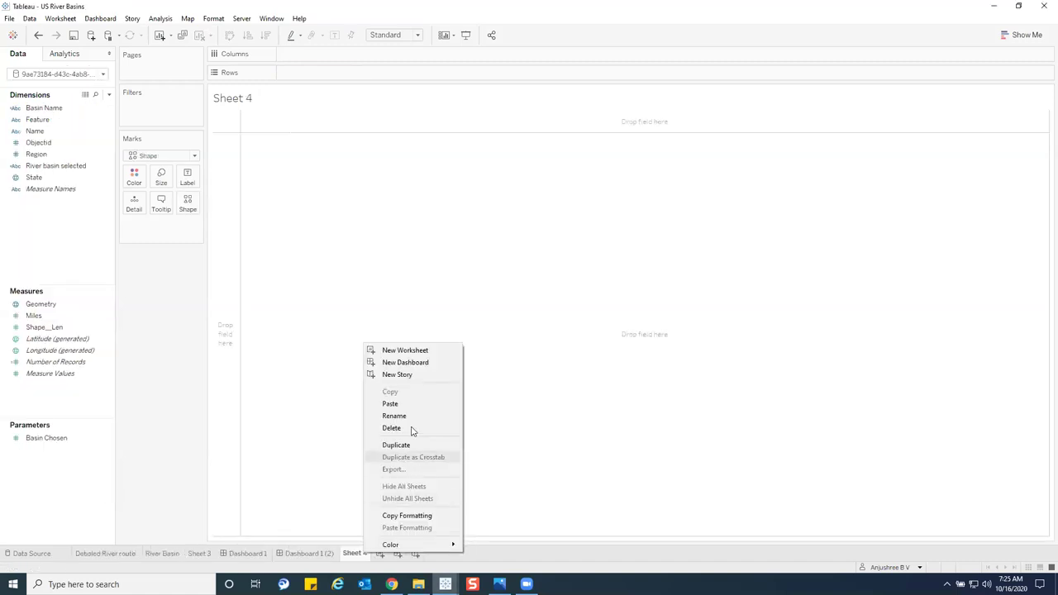
left_click(417, 411)
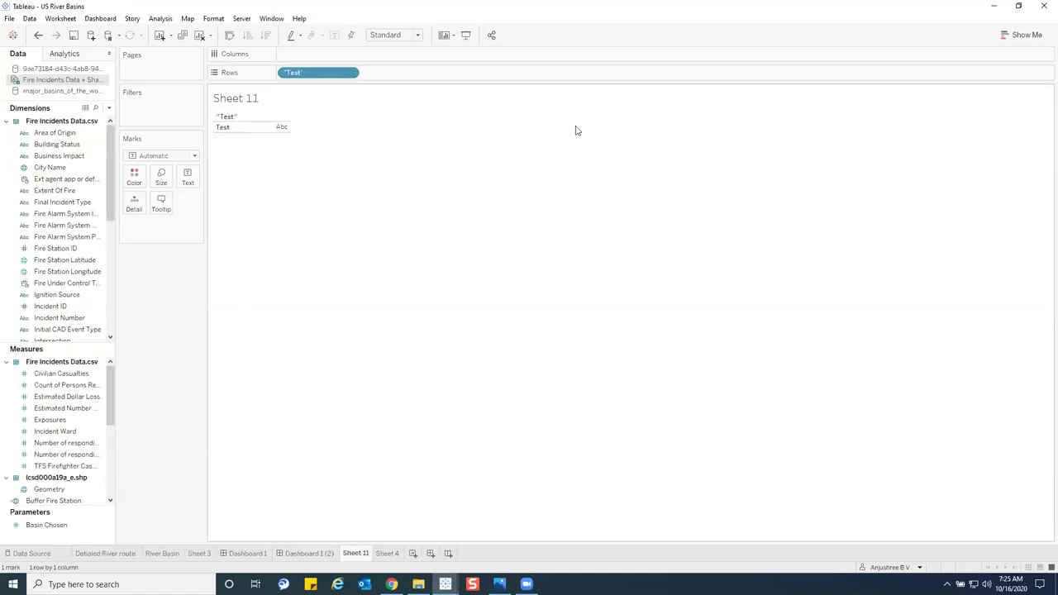
Step: Set the mark type to Shape using the Glow palette's shape and fit to Entire View
left_click(184, 157)
left_click(154, 243)
left_click(187, 205)
left_click(190, 281)
left_click(653, 197)
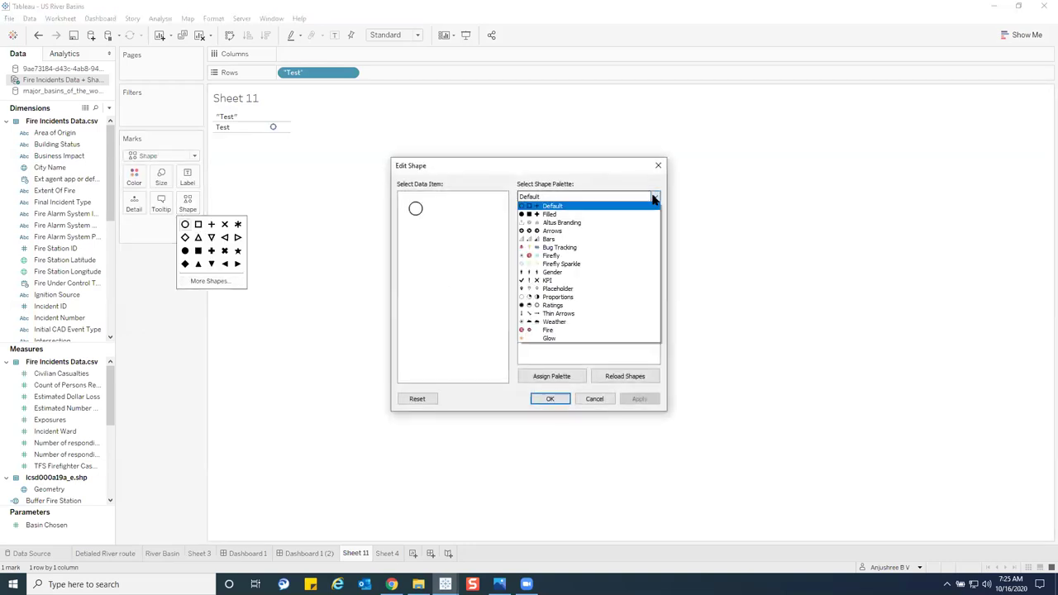
left_click(550, 338)
left_click(532, 220)
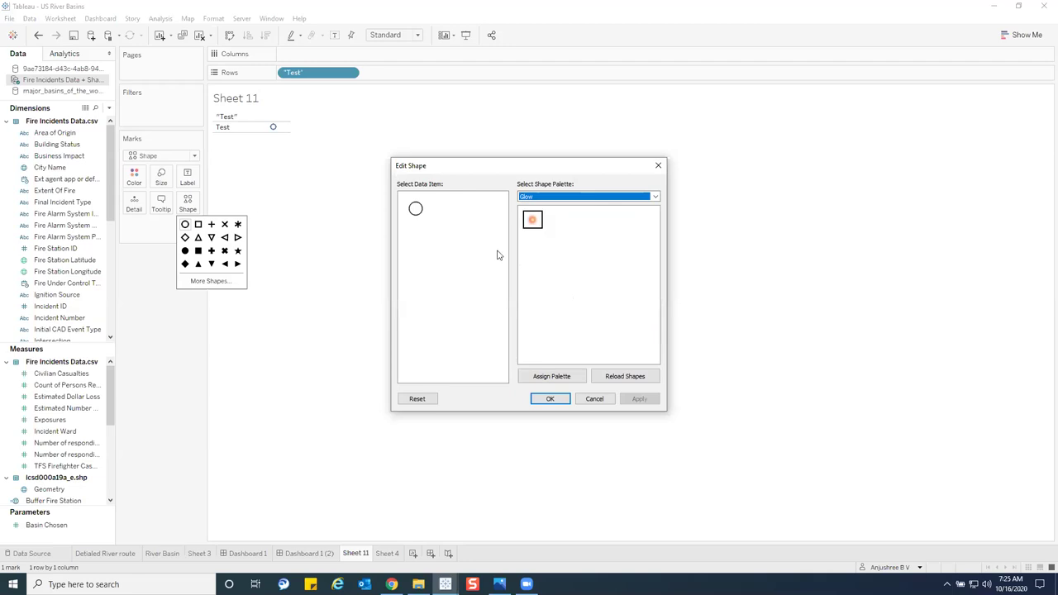
left_click(549, 399)
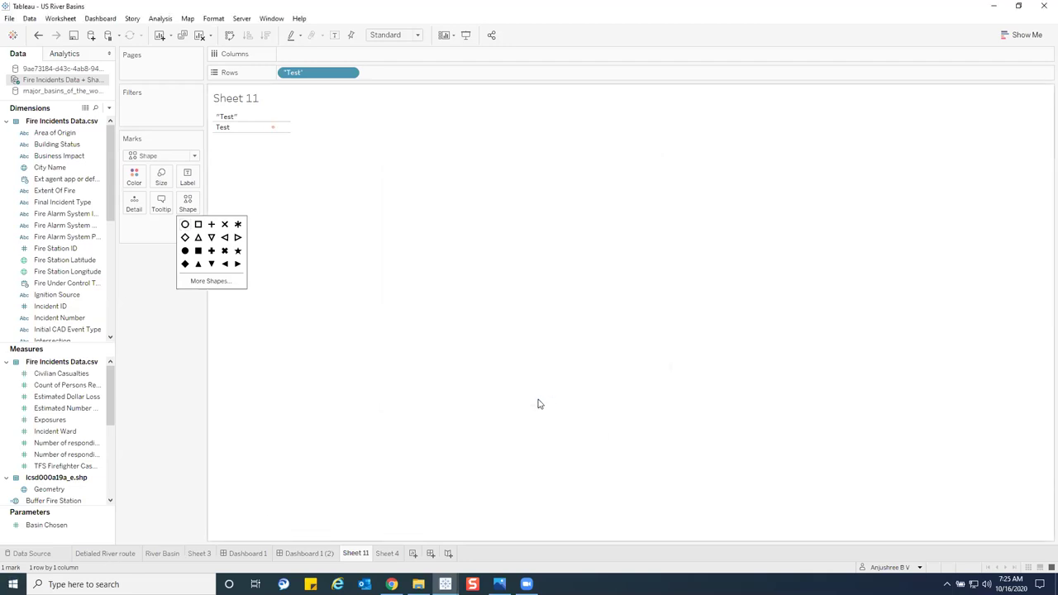
left_click(418, 35)
left_click(402, 73)
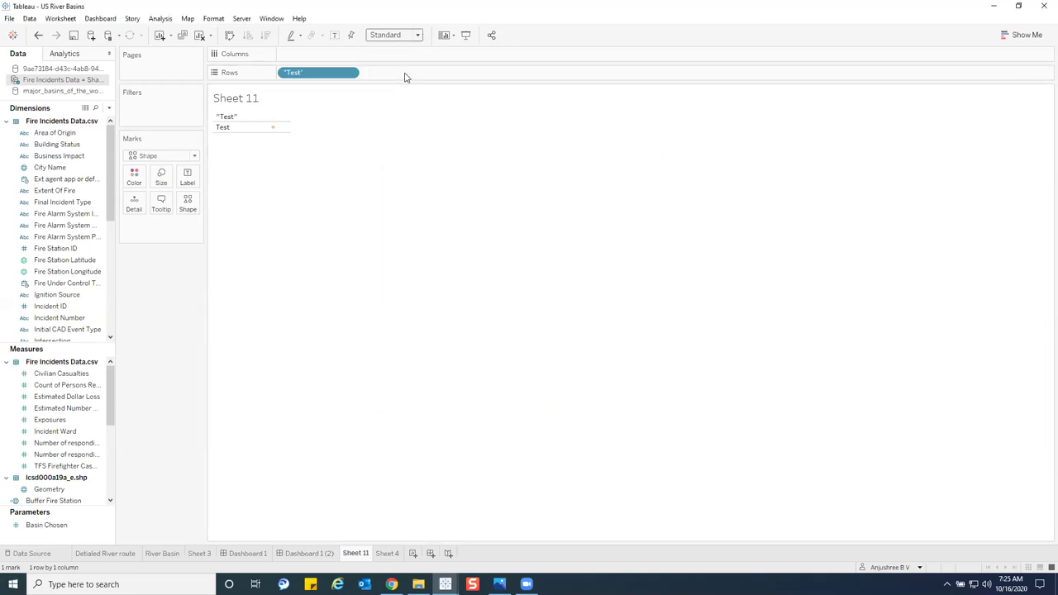
Step: Bring back the Toronto Fire Watch workbook and show the Template Map dashboard's circular route map
mouse_move(653, 334)
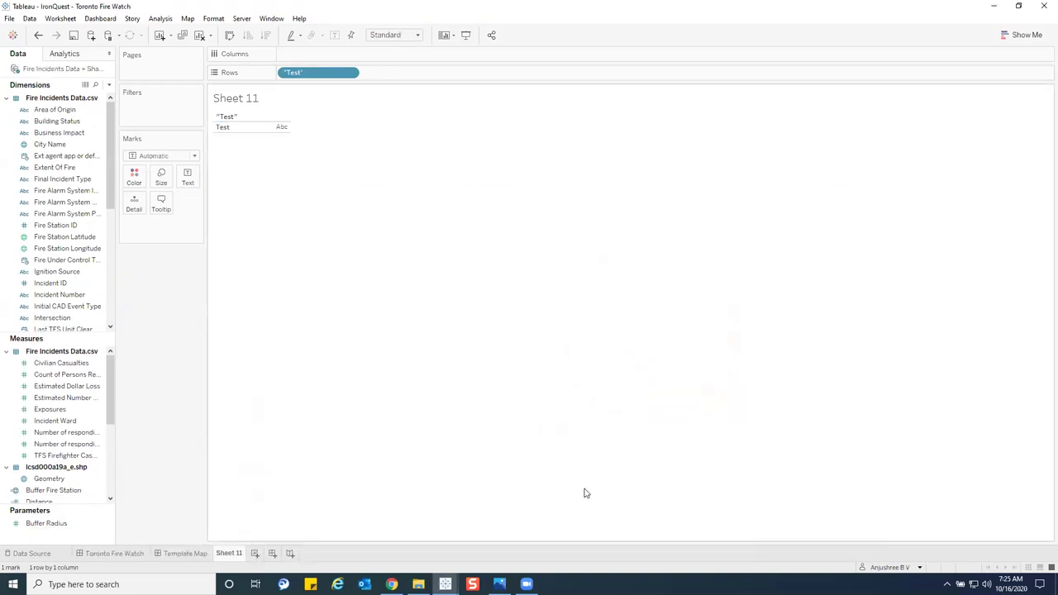
mouse_move(444, 583)
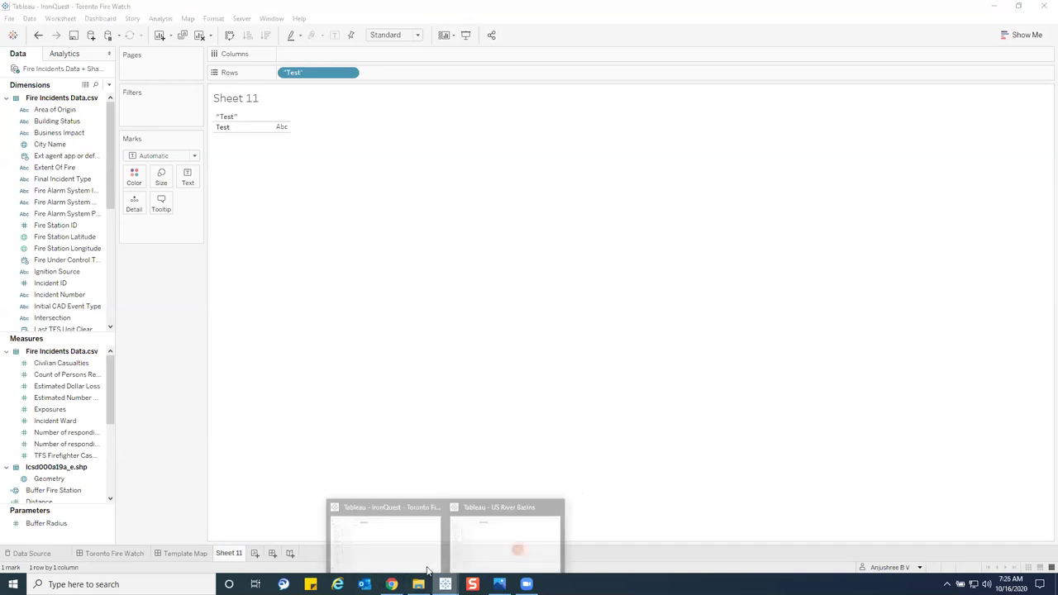
left_click(428, 557)
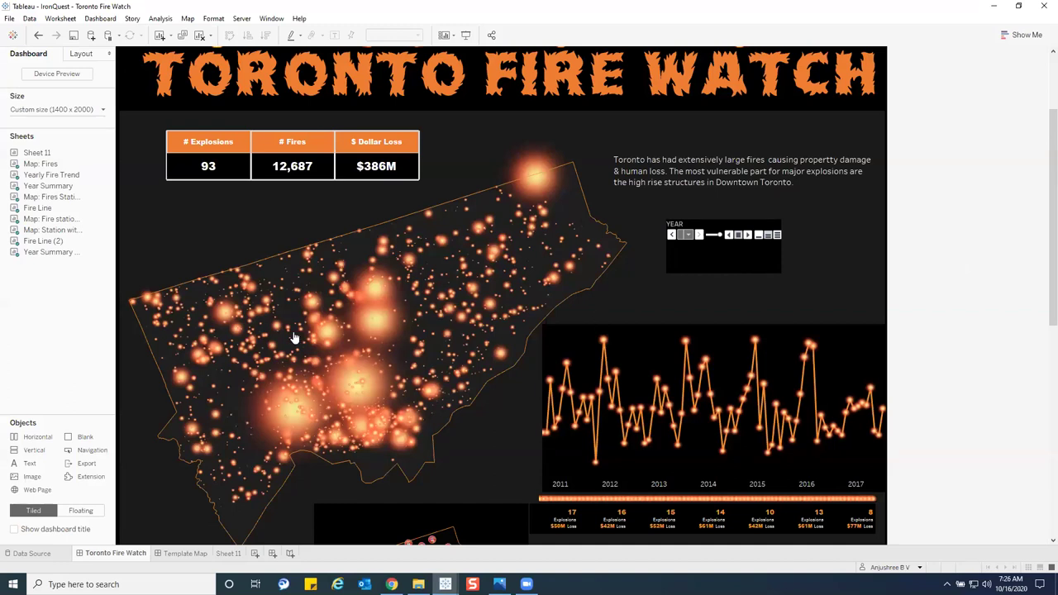
left_click(199, 556)
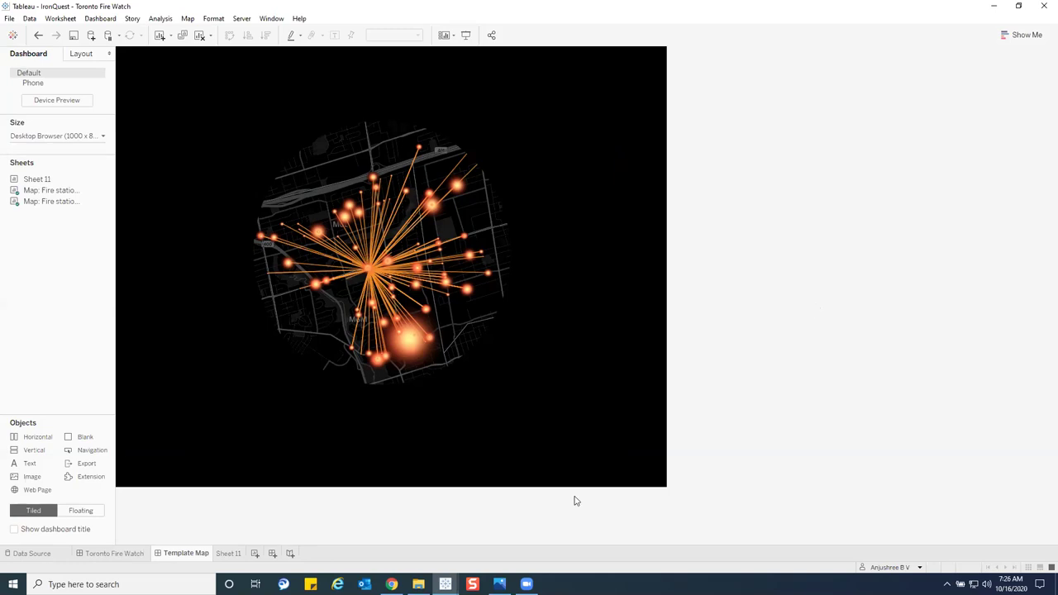
Step: Switch to the empty Figma file and draw an ellipse in the middle of the canvas
left_click(391, 584)
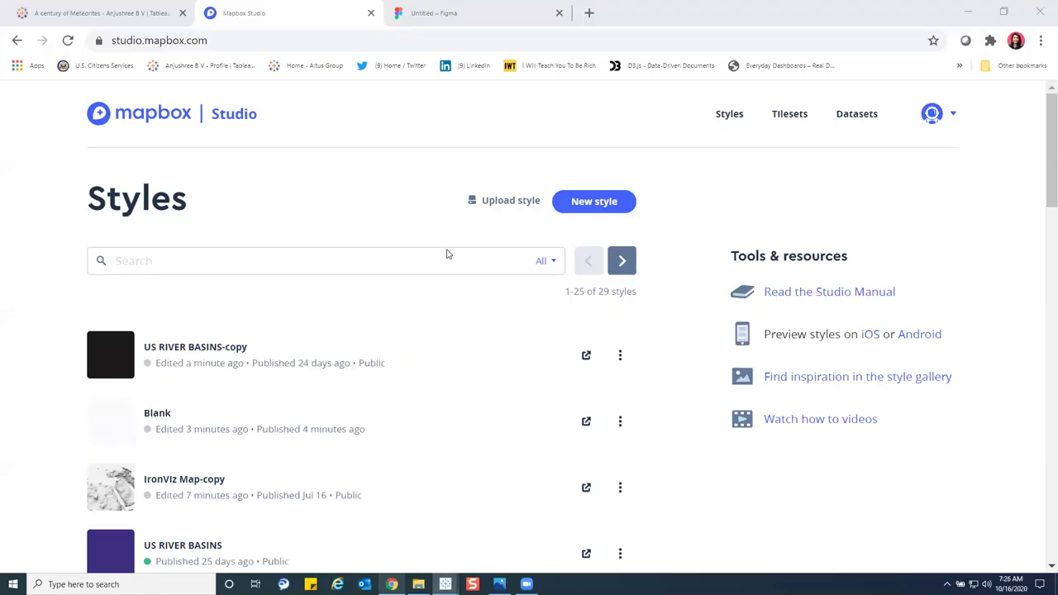
left_click(423, 13)
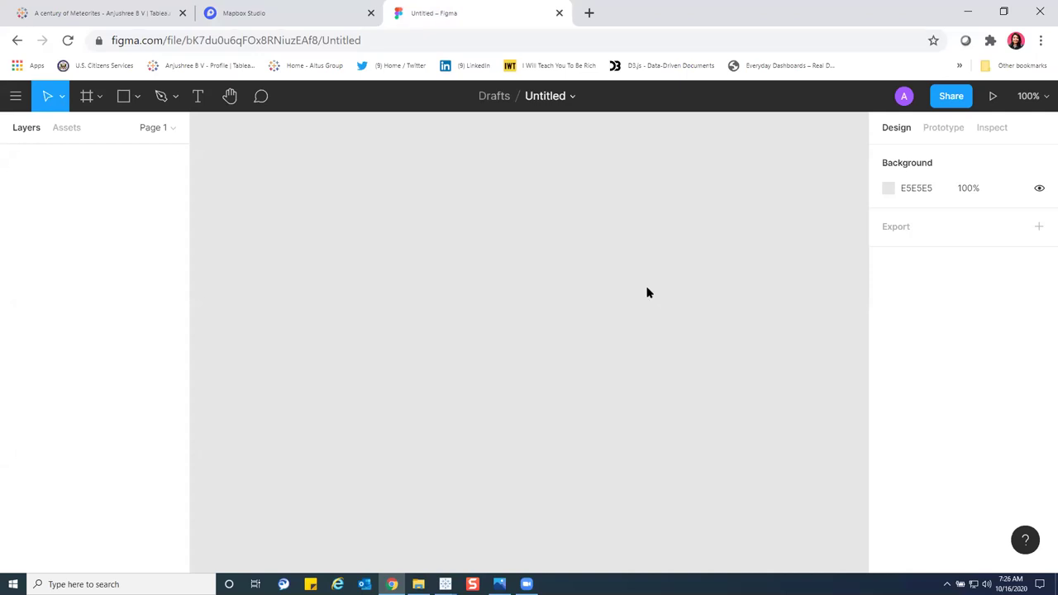
left_click(137, 96)
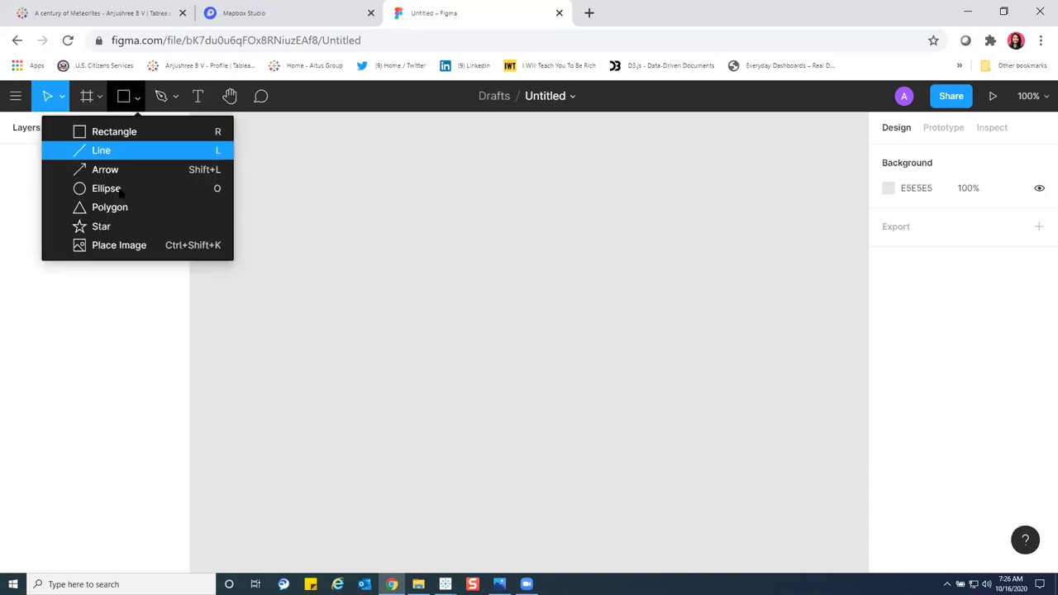
left_click(120, 188)
left_click_drag(375, 212, 661, 479)
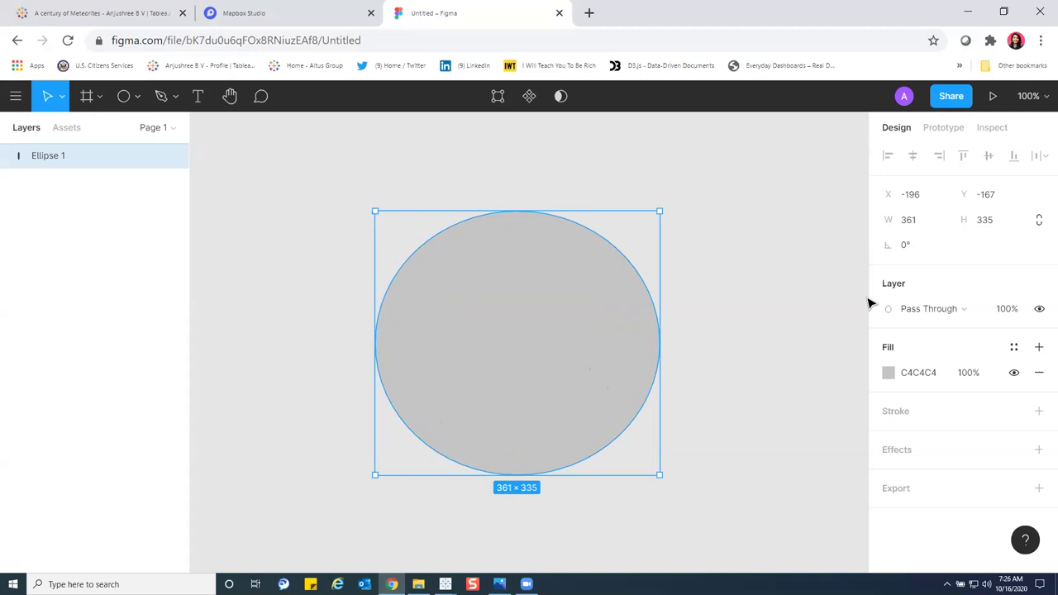
Step: Give the ellipse a 100 stroke weight and stretch it into a near circle, 361×357
left_click(907, 467)
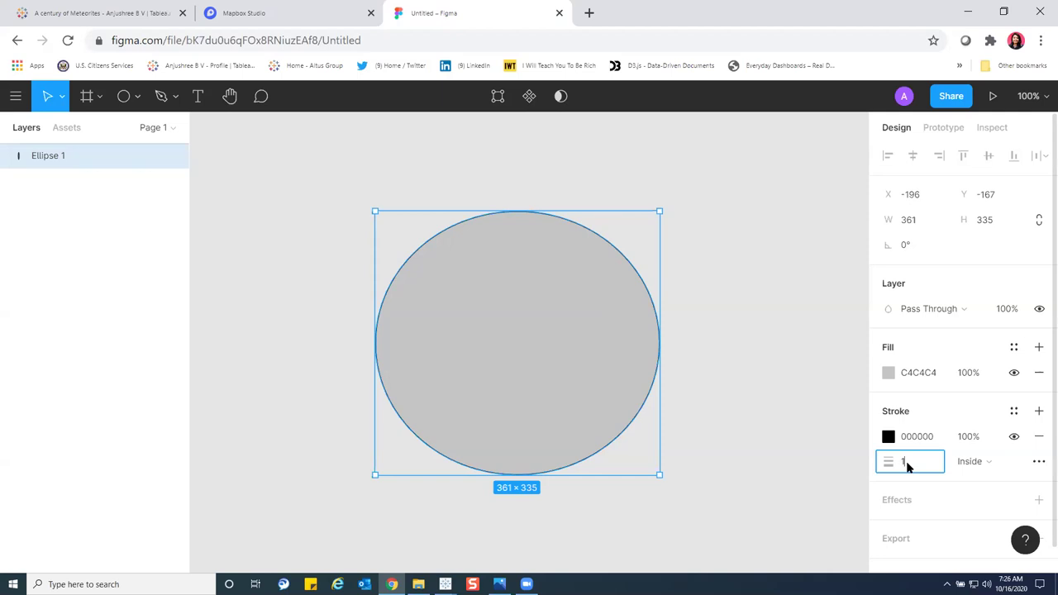
type("100")
key("Return")
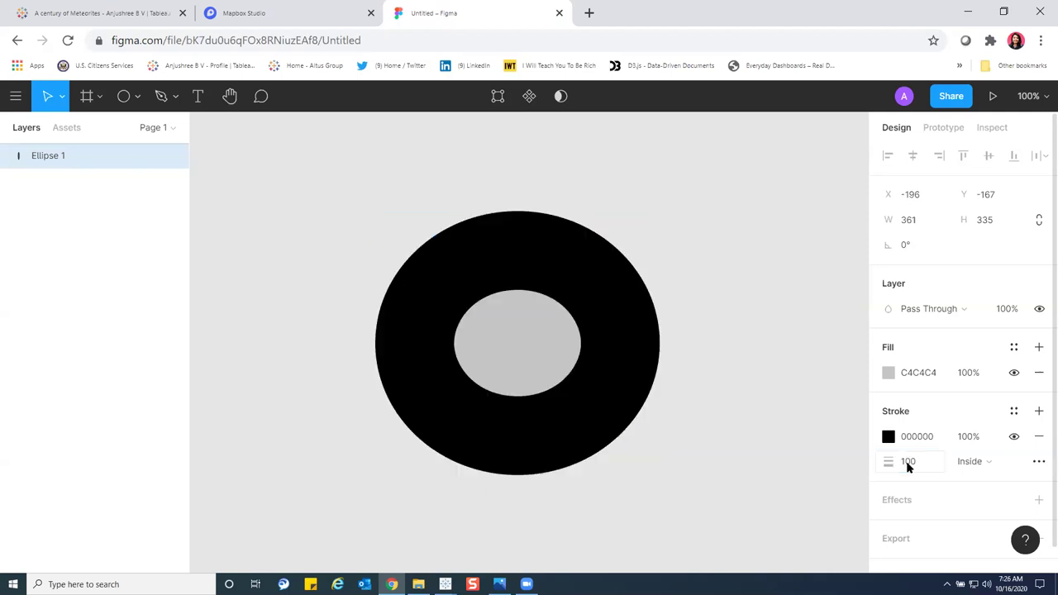
left_click(590, 218)
left_click(567, 226)
left_click_drag(566, 203, 567, 193)
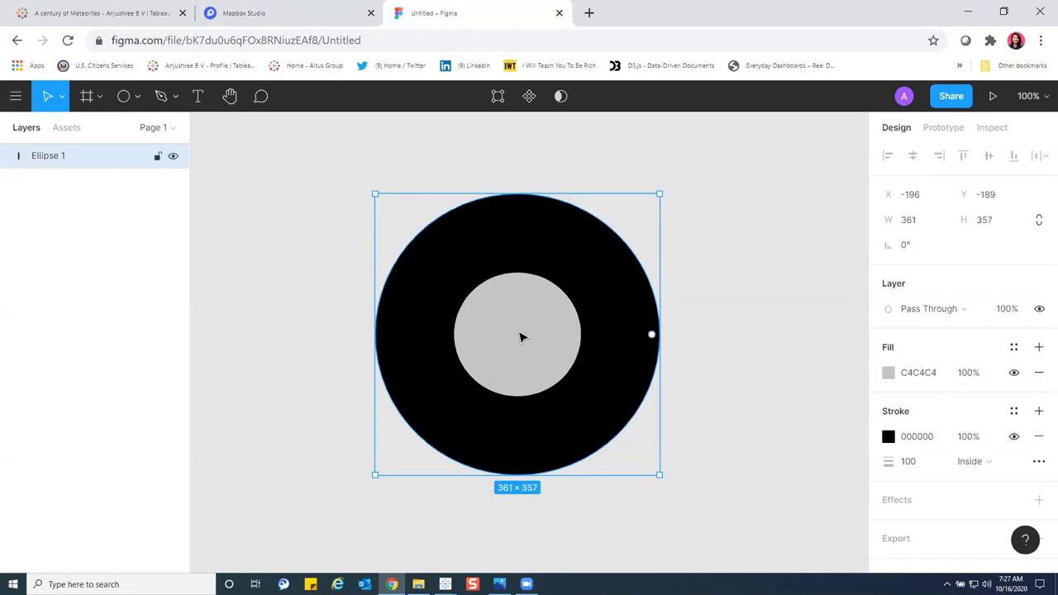
Step: Remove Ellipse 1's grey fill and add a 1x PNG export with its preview shown
left_click(1039, 372)
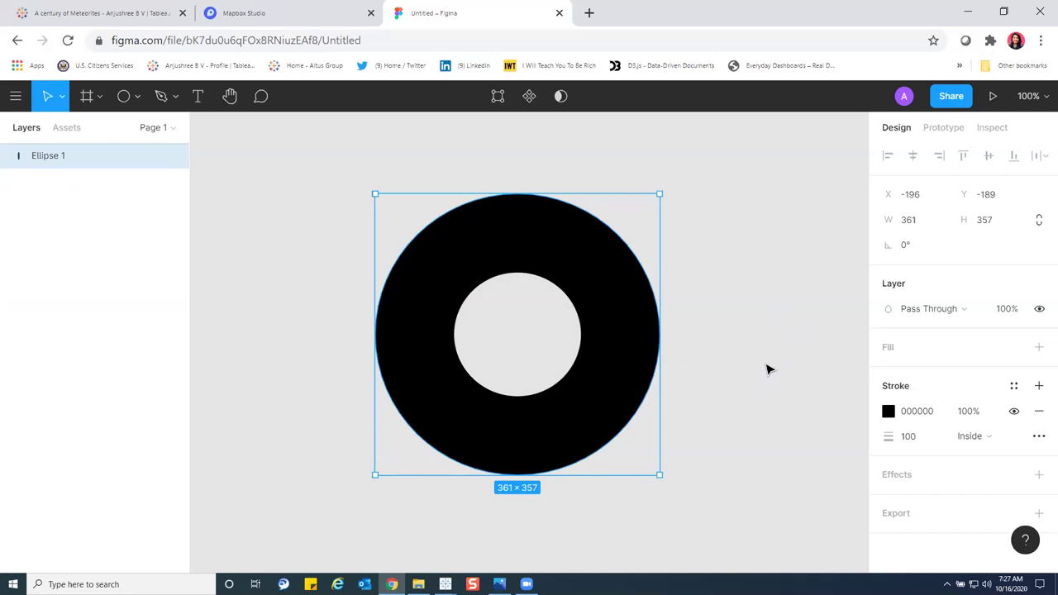
left_click(899, 513)
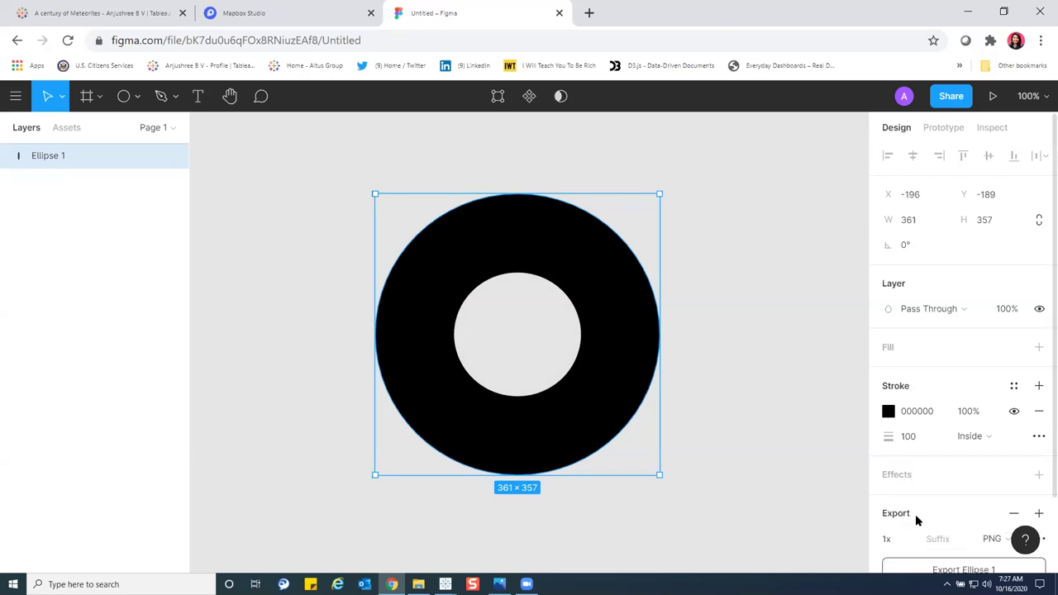
scroll(934, 496, "down", 2)
left_click(913, 513)
scroll(950, 462, "down", 2)
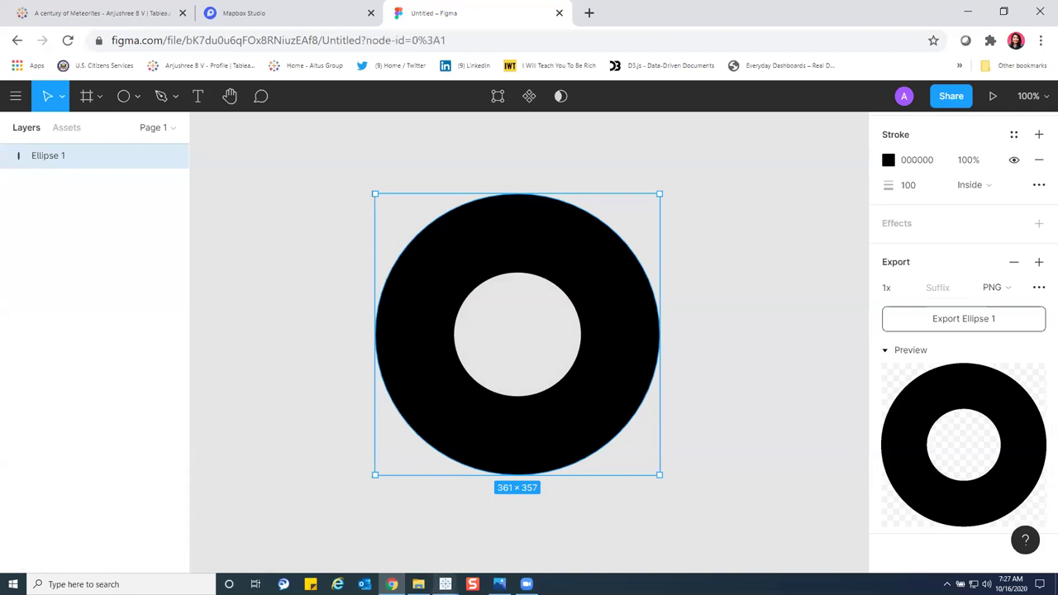
left_click(1015, 287)
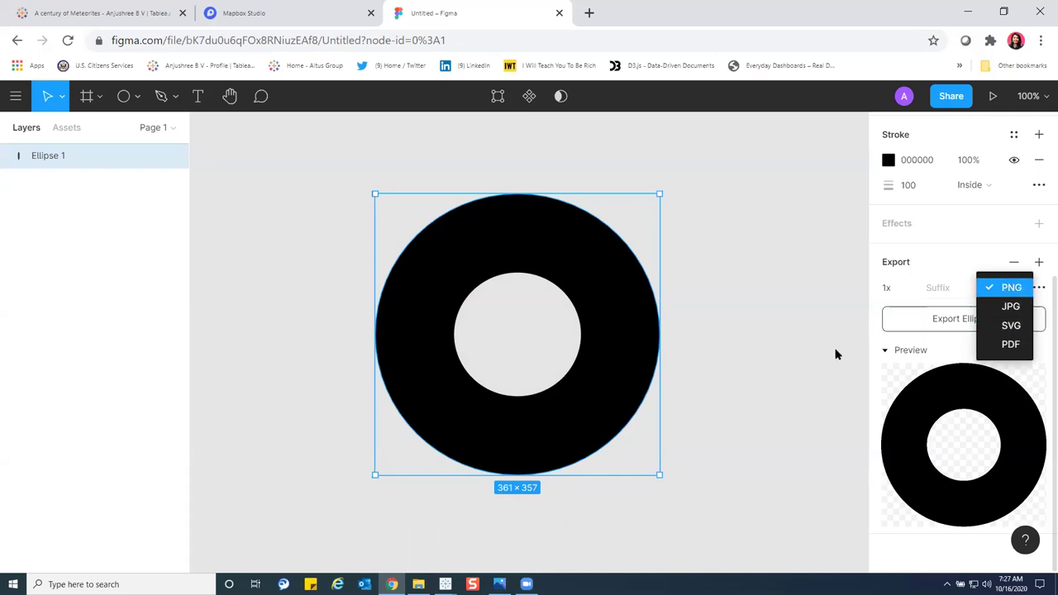
left_click(644, 557)
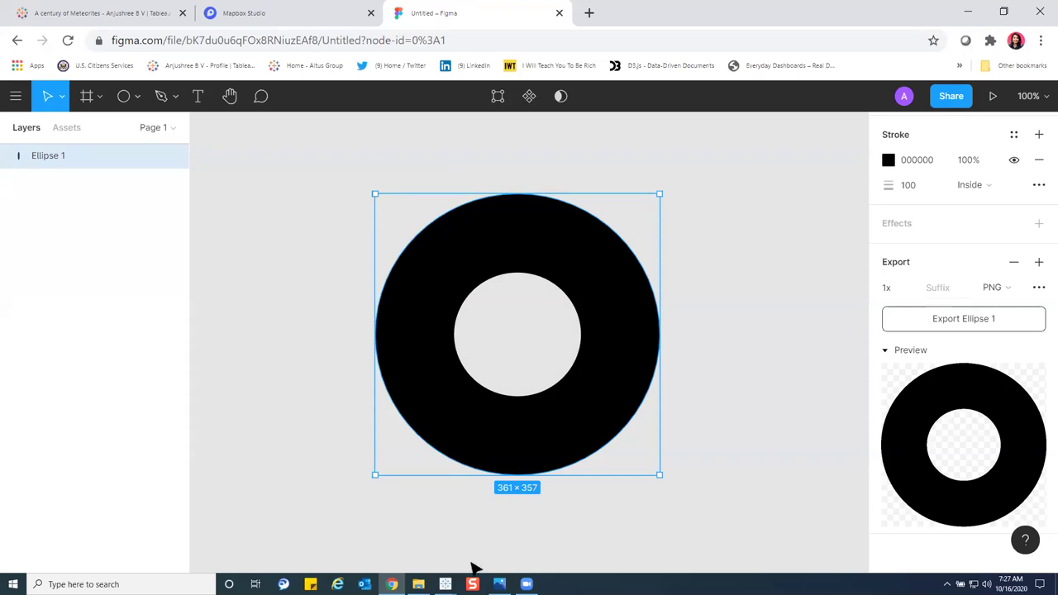
left_click(445, 585)
Step: Remove the circle-cropped map from Template Map and unhide its worksheet, leaving the square route map
left_click(426, 547)
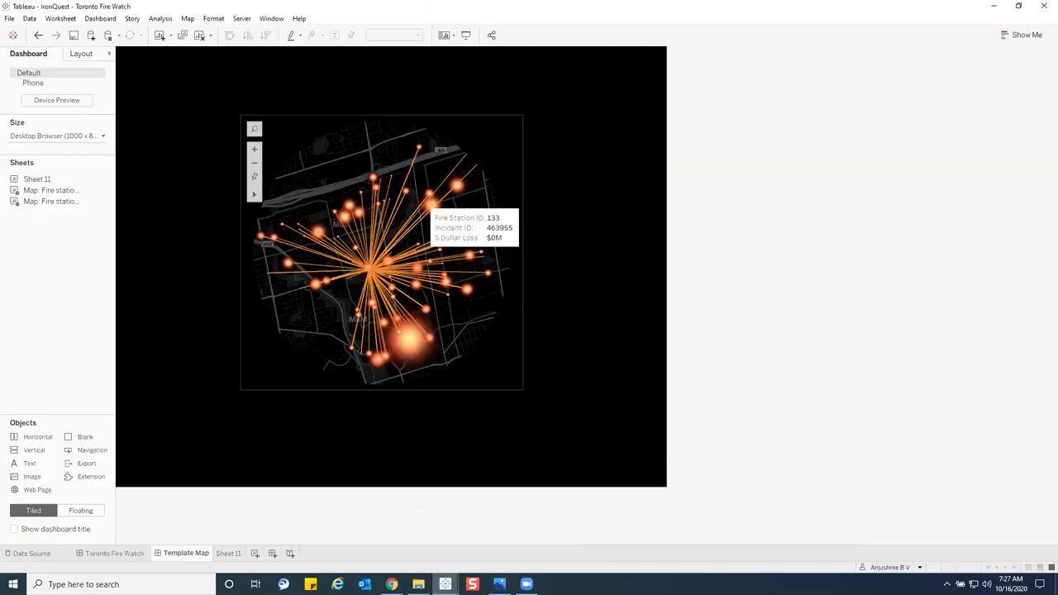
left_click(528, 121)
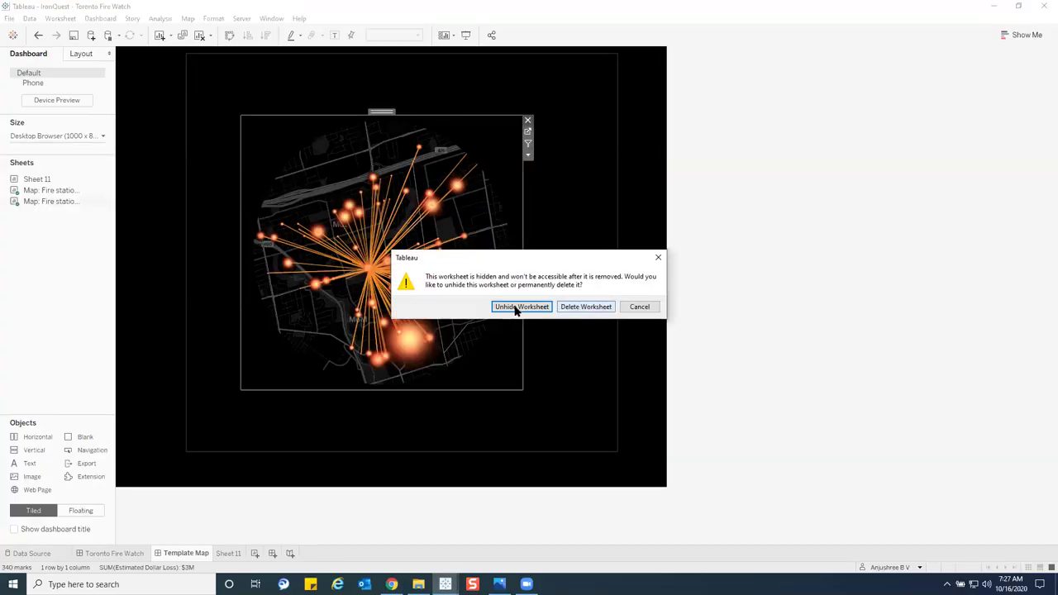
left_click(519, 307)
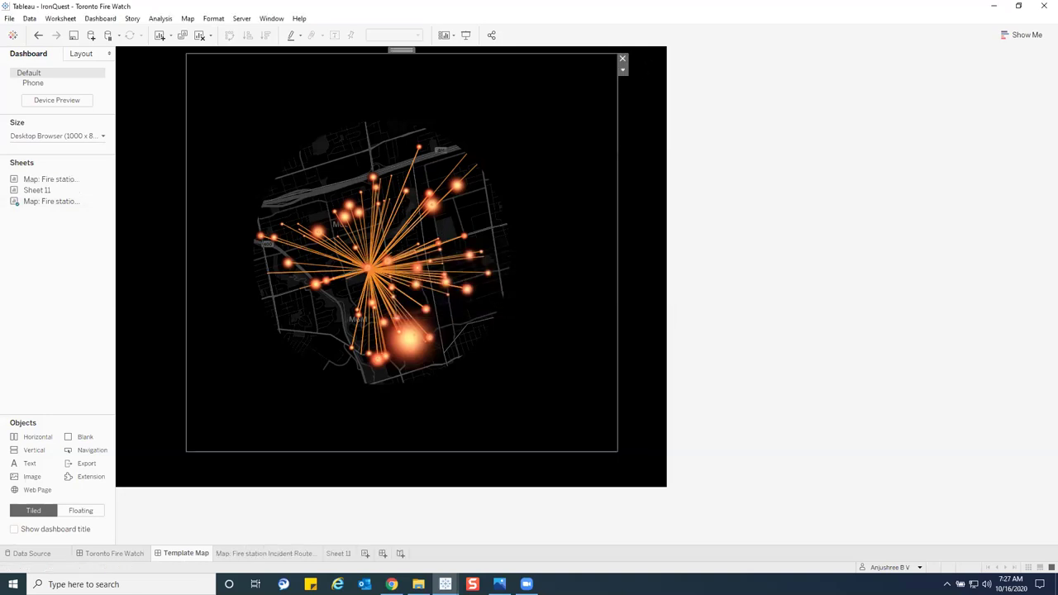
left_click(622, 57)
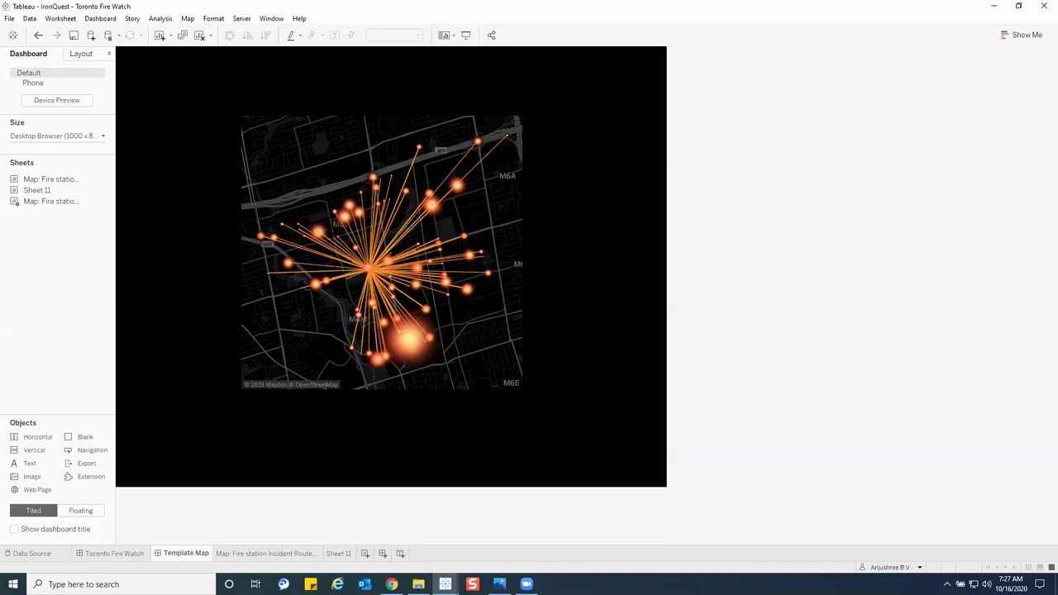
Step: Add a floating Image object over the route map and browse for its picture
left_click_drag(116, 289, 161, 289)
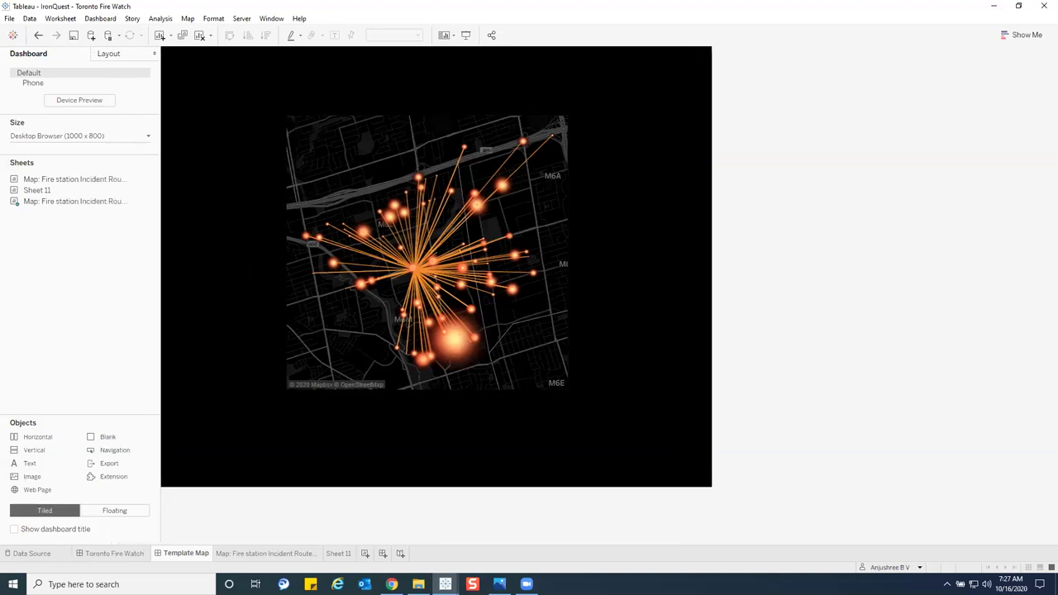
left_click(114, 512)
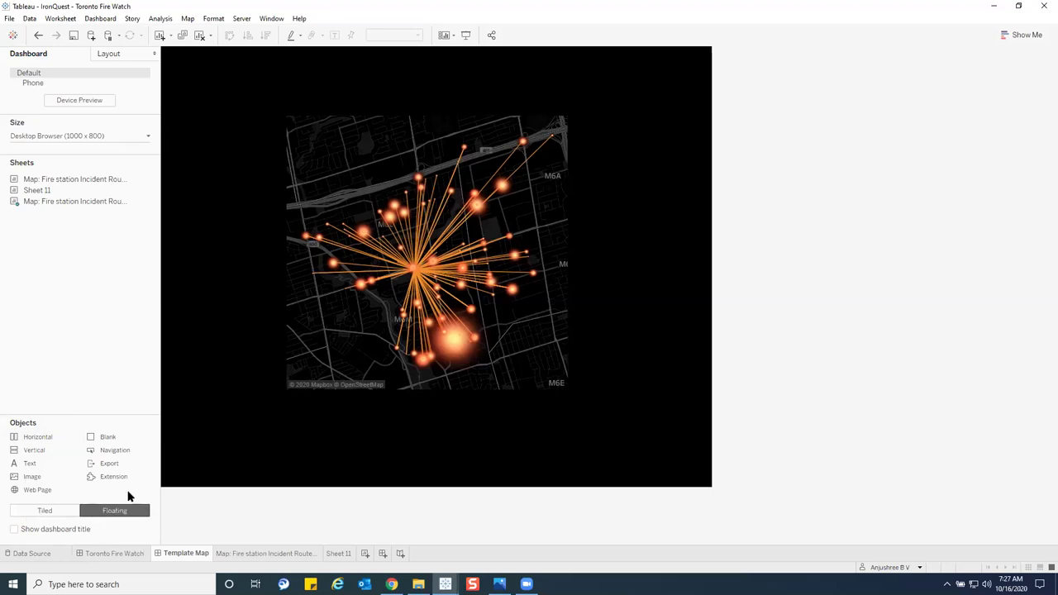
left_click_drag(31, 476, 351, 166)
left_click(576, 215)
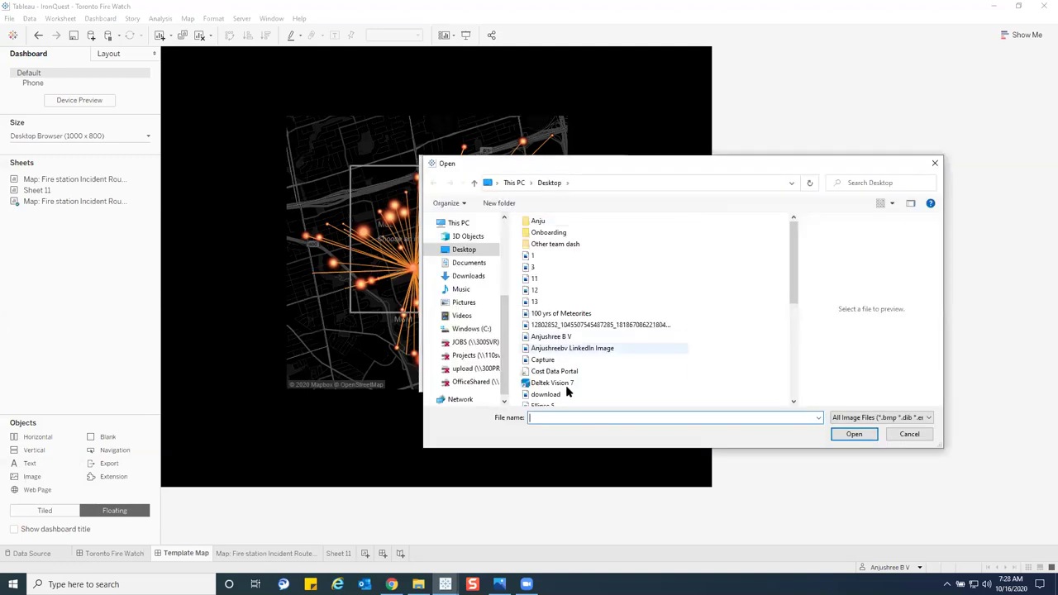
Step: Load Ellipse 5.png into the image object and apply it
scroll(573, 373, "down", 2)
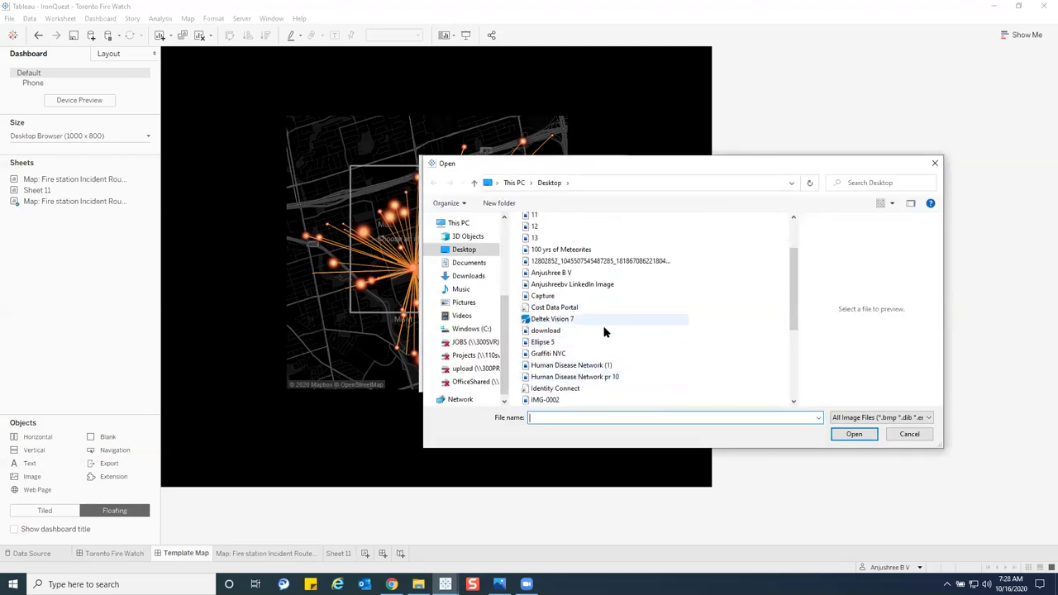
left_click(577, 343)
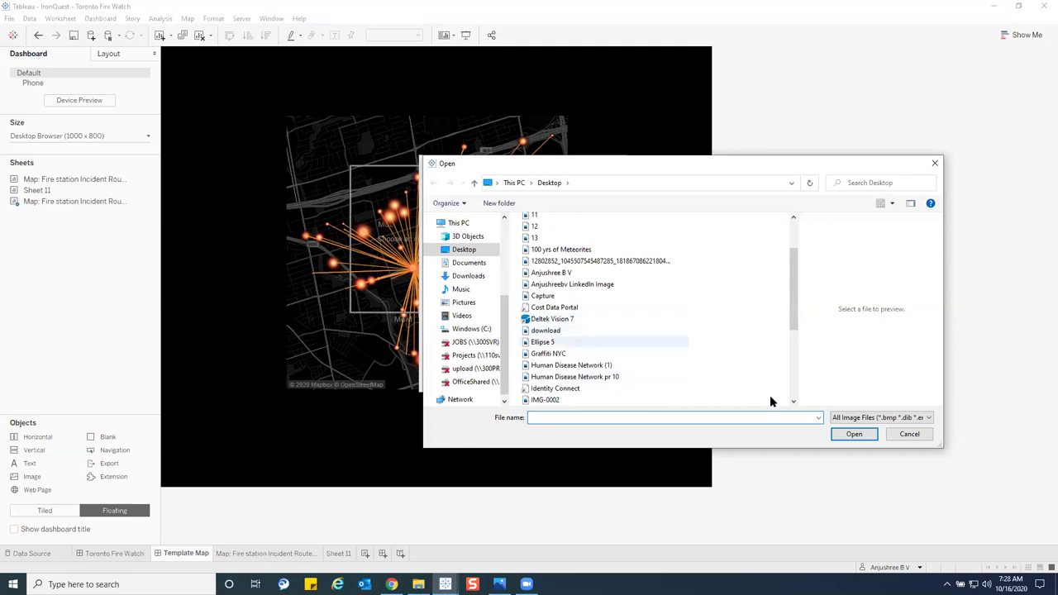
left_click(854, 434)
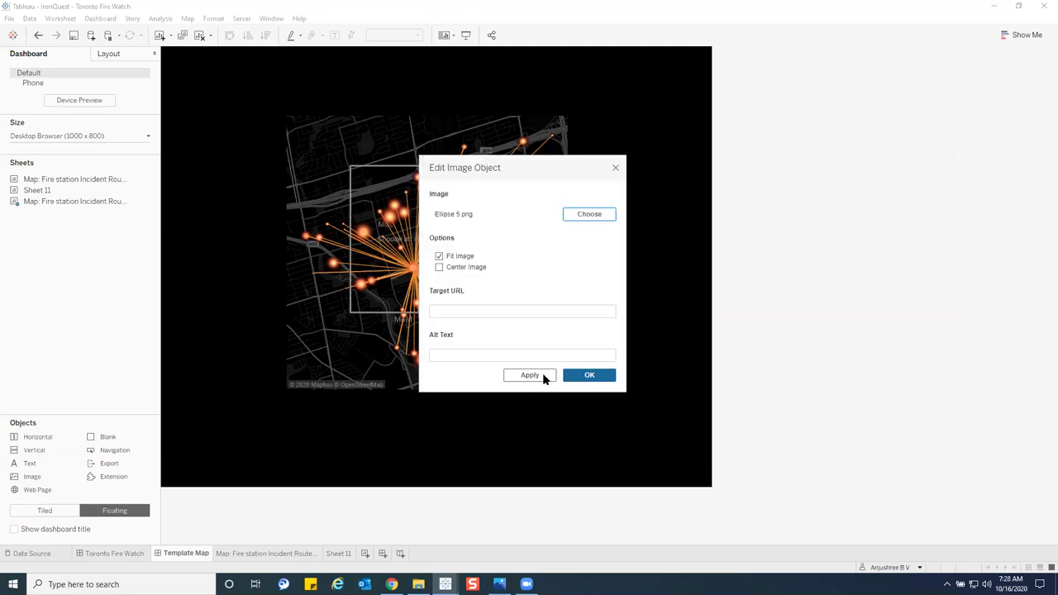
left_click(542, 372)
left_click(603, 375)
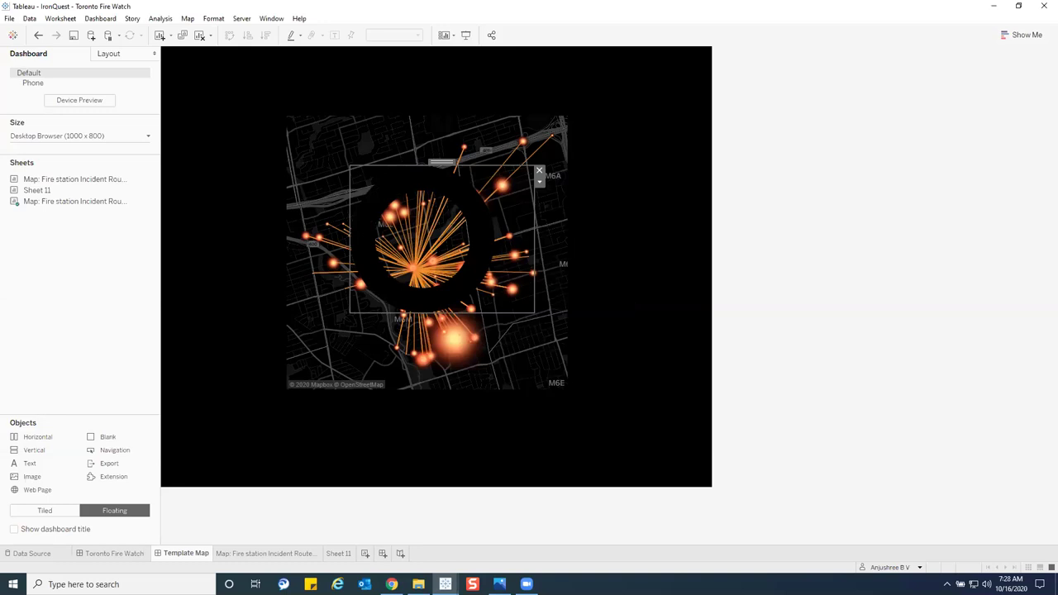
Step: Move and enlarge the ring image so it frames the whole route map
left_click_drag(441, 162, 366, 89)
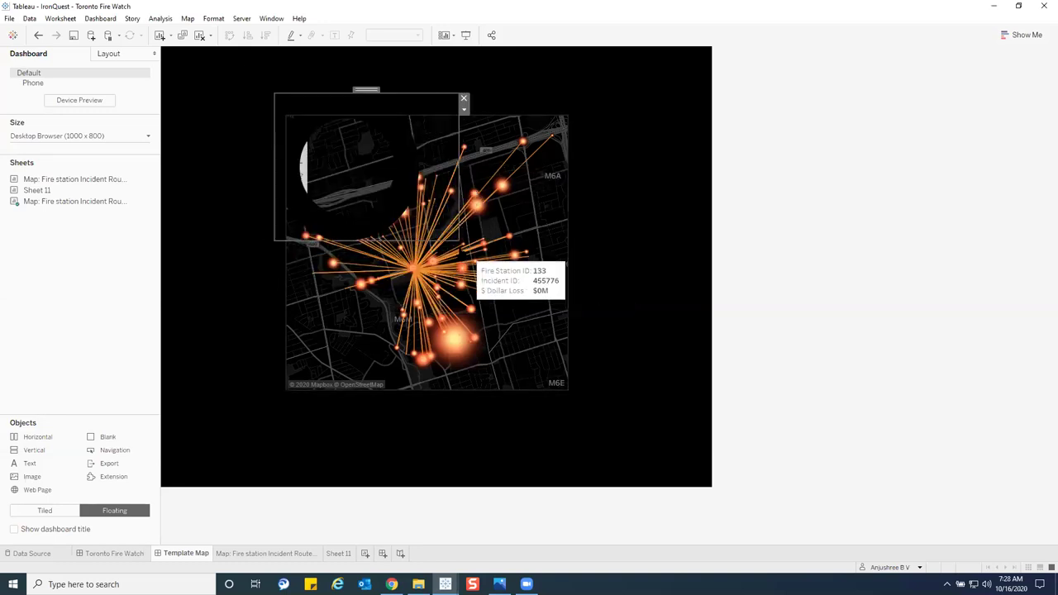
left_click_drag(459, 240, 600, 405)
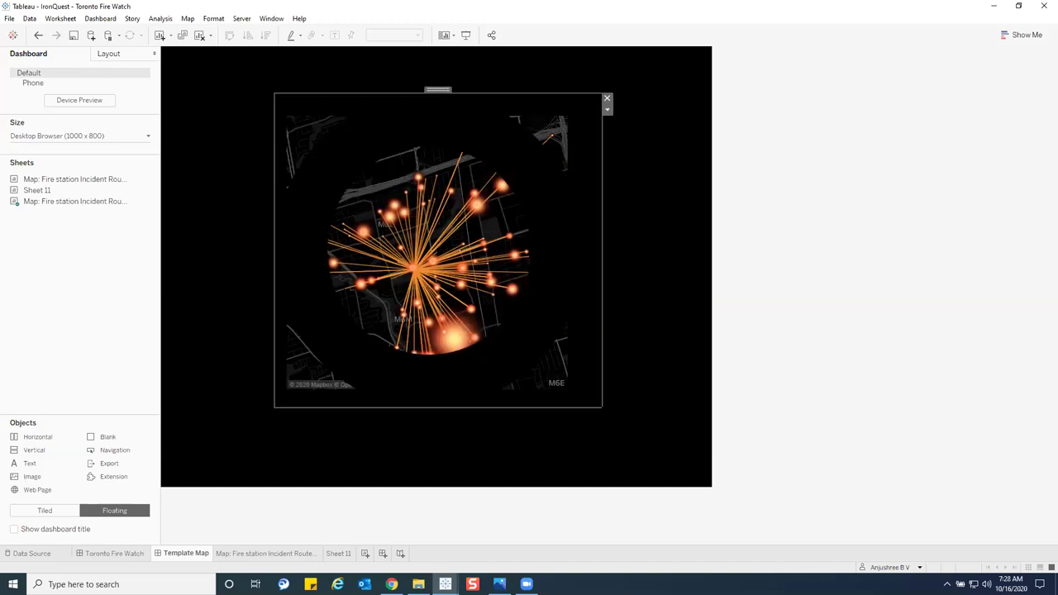
left_click_drag(275, 94, 212, 61)
left_click_drag(602, 407, 669, 471)
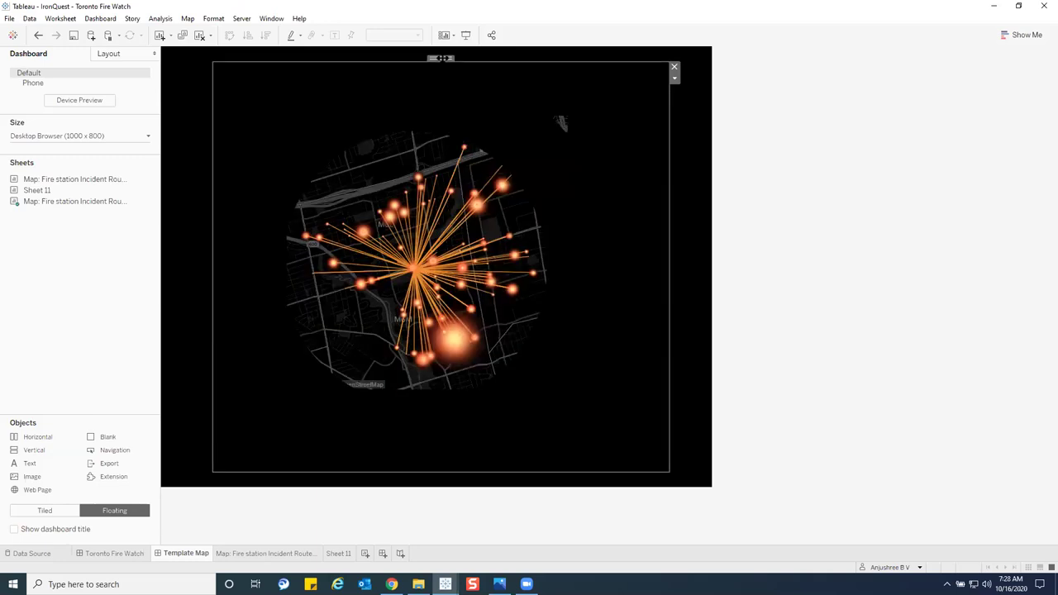
left_click_drag(560, 123, 567, 116)
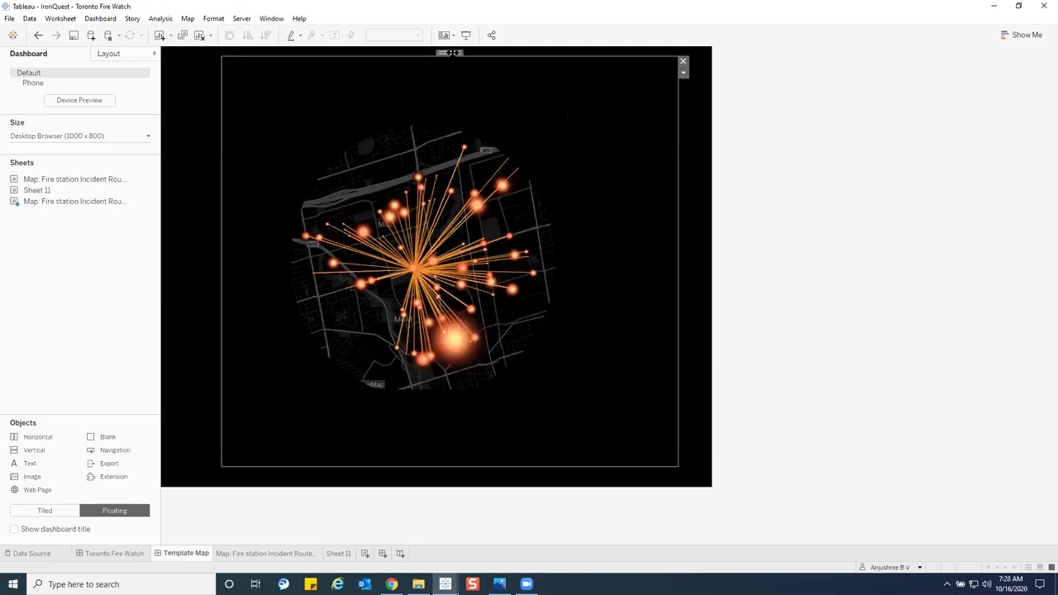
Step: Set the ring image to y 14 and width 781, then show the dashboard's Sheets and Objects list
left_click(124, 55)
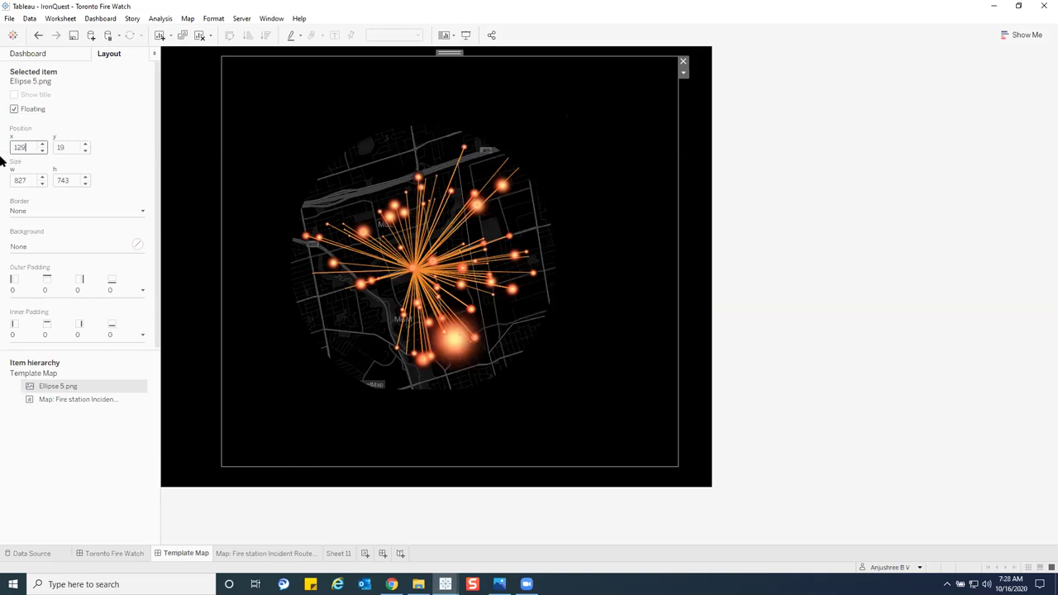
left_click(58, 148)
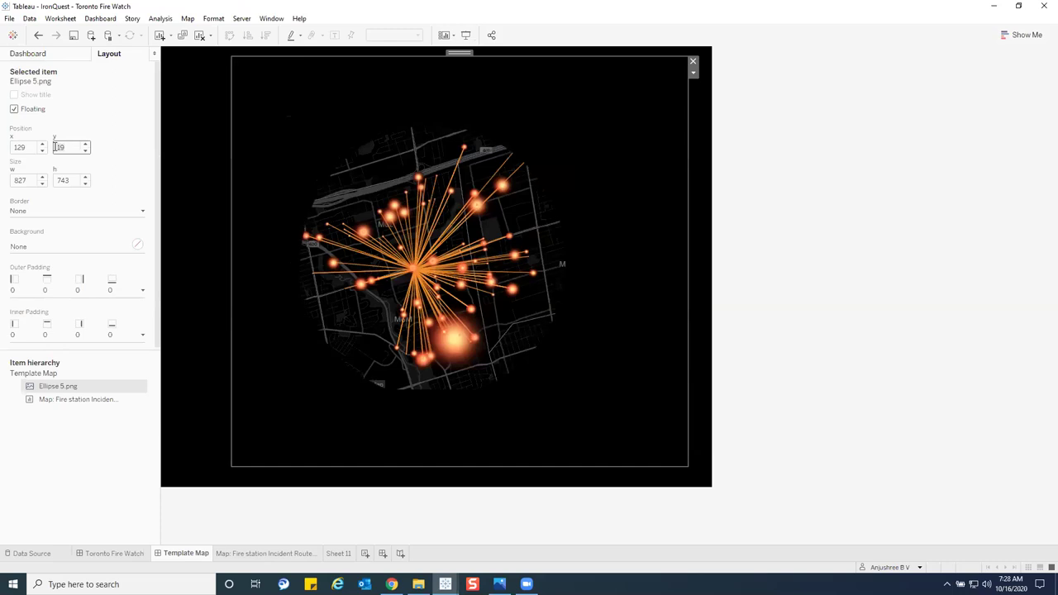
type("14")
key("Tab")
type("7")
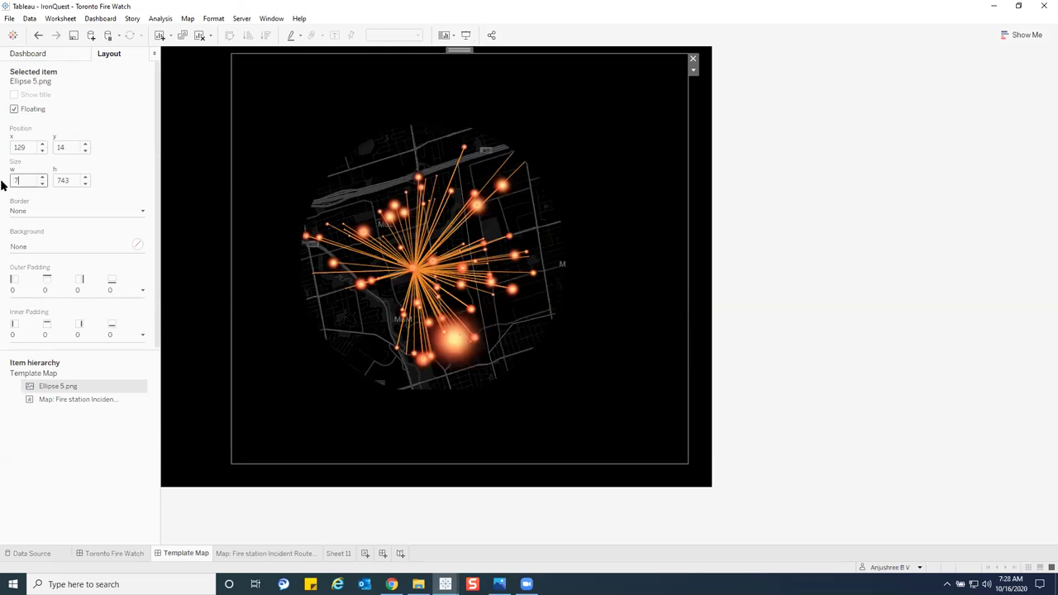
type("81")
left_click(69, 181)
left_click(834, 207)
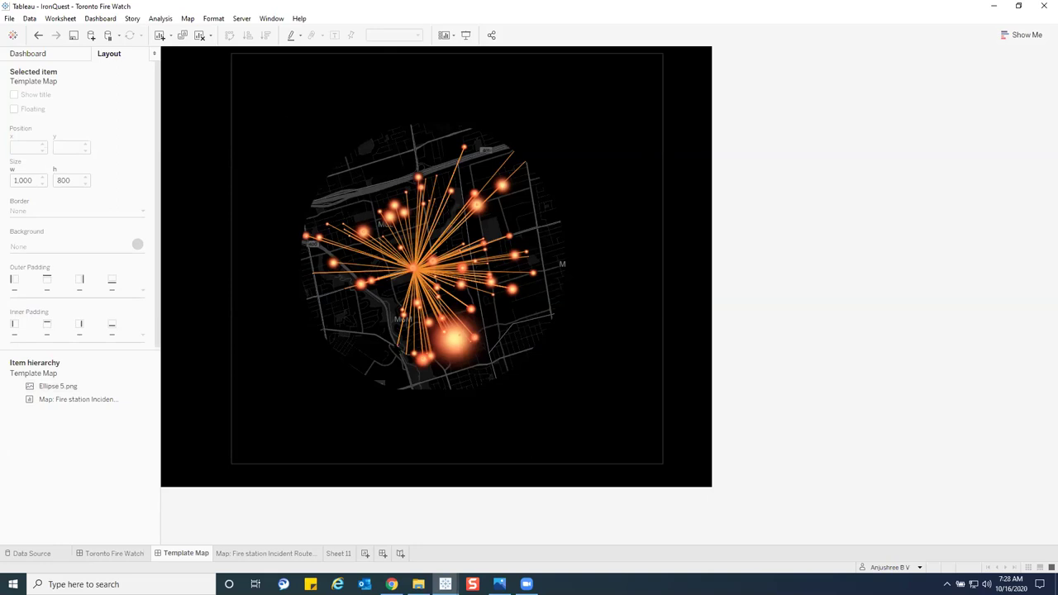
left_click(68, 52)
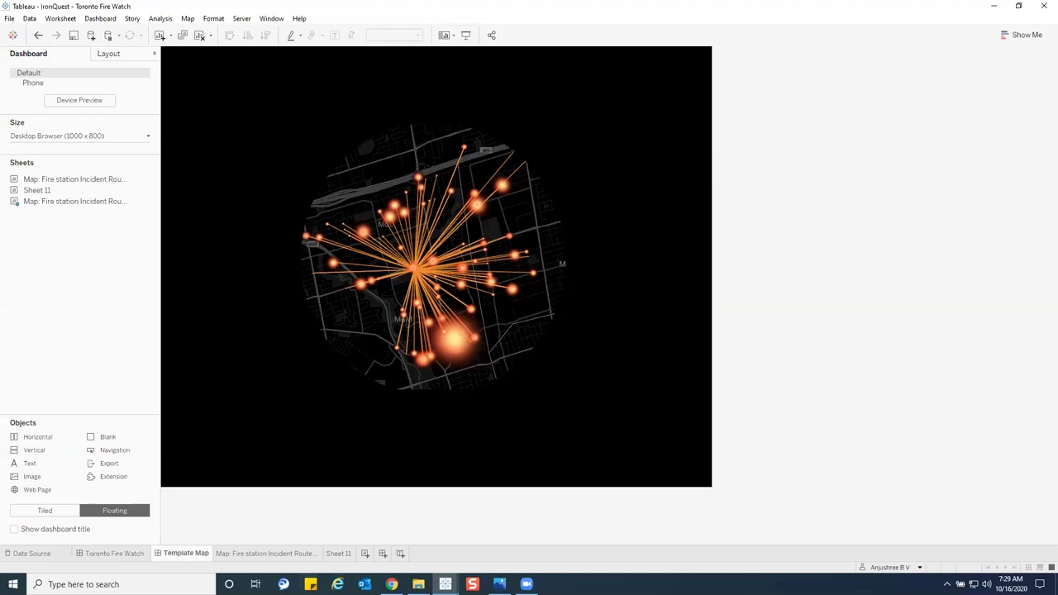
Step: Unhide all sheets and duplicate the Map: Fire station Incident Routes worksheet
right_click(201, 555)
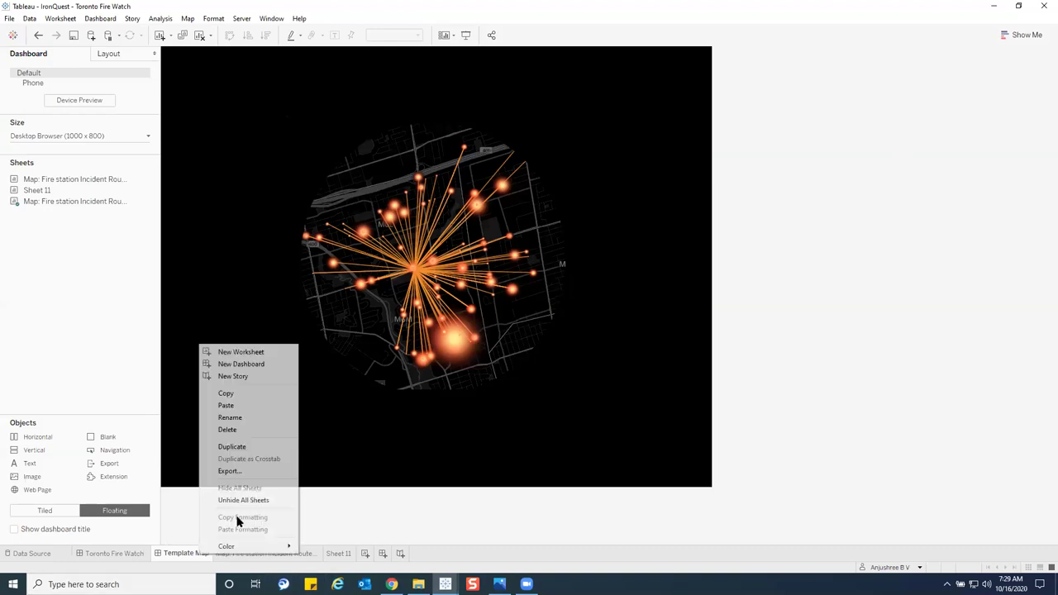
left_click(237, 500)
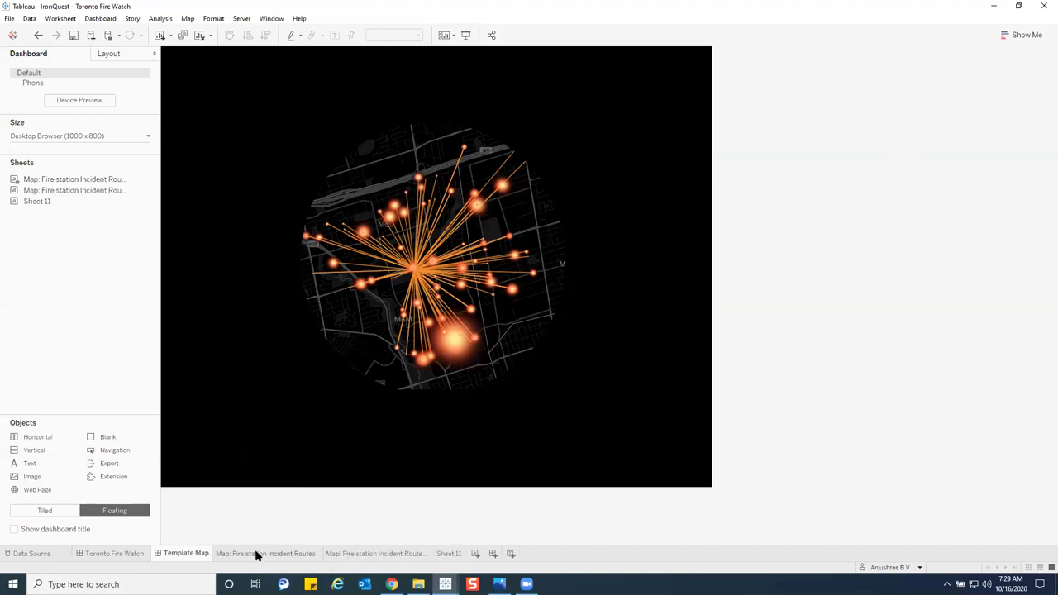
left_click(256, 552)
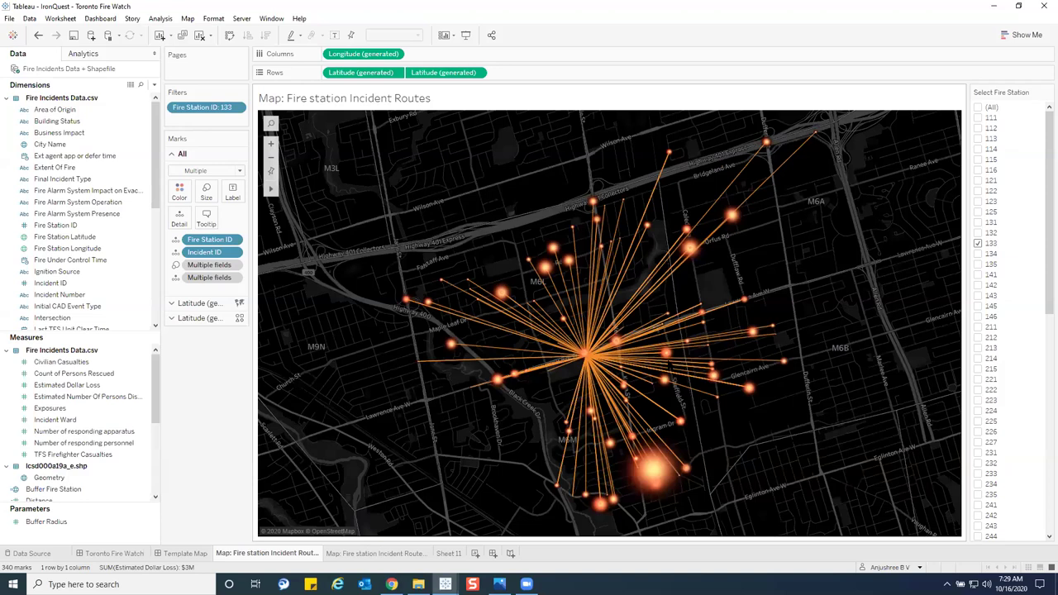
right_click(315, 553)
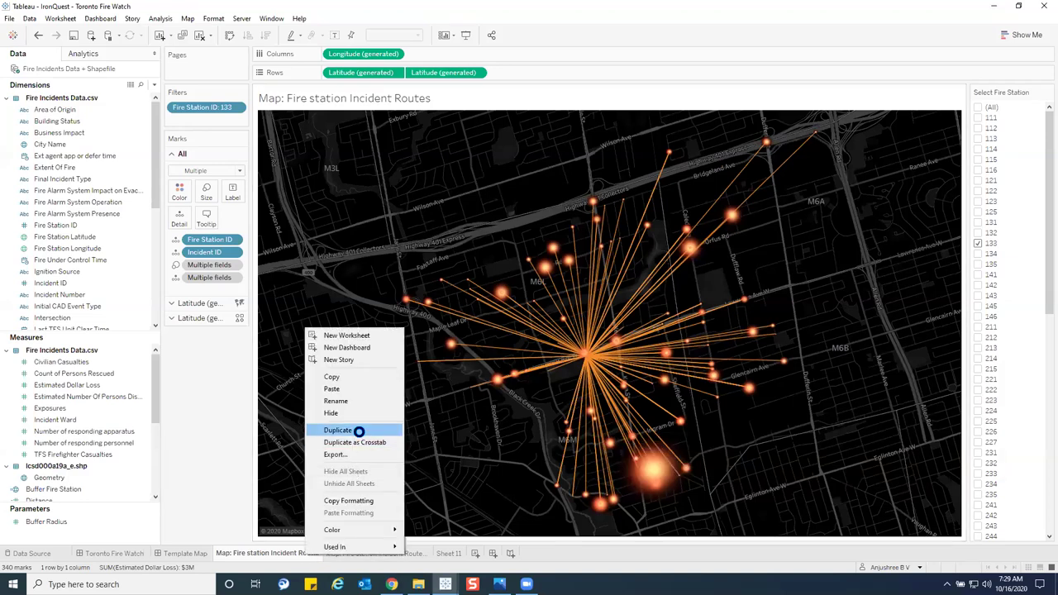
left_click(360, 433)
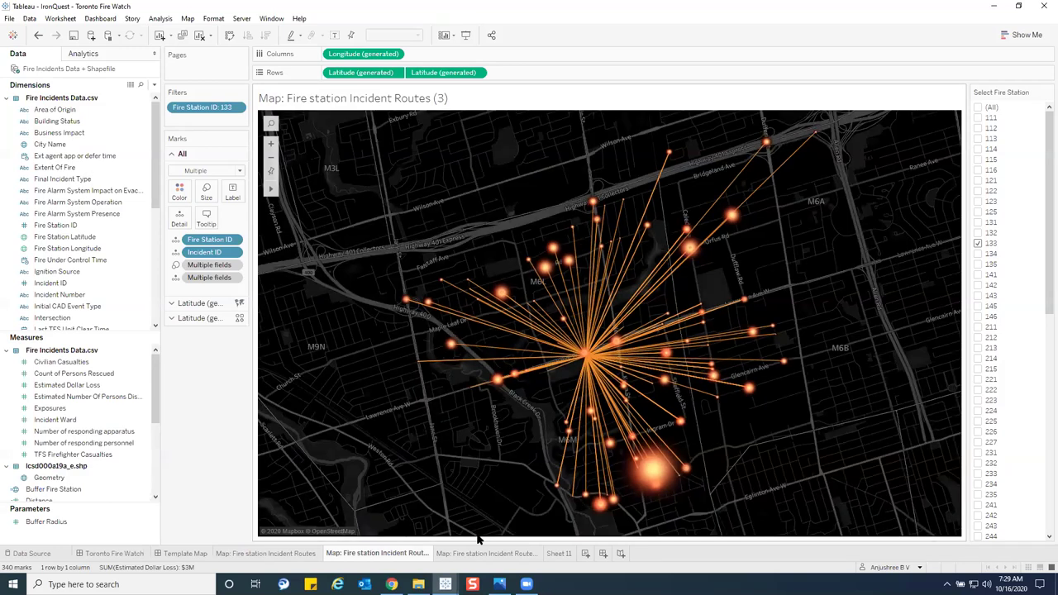
Step: Turn off every background map layer on the duplicate, from Base to Zip Code labels
left_click(188, 18)
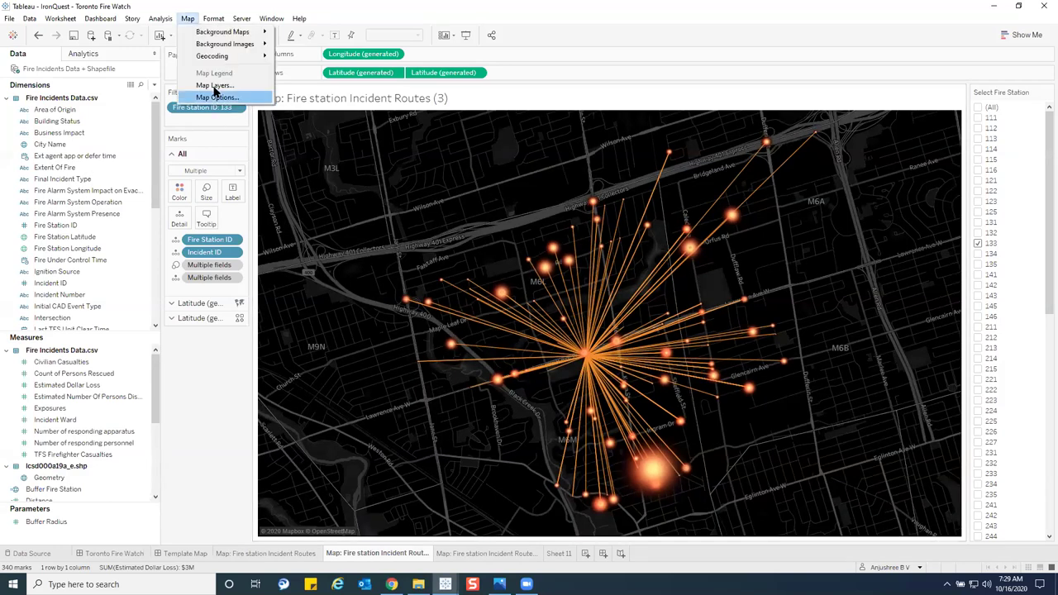
left_click(207, 82)
left_click(18, 157)
left_click(17, 166)
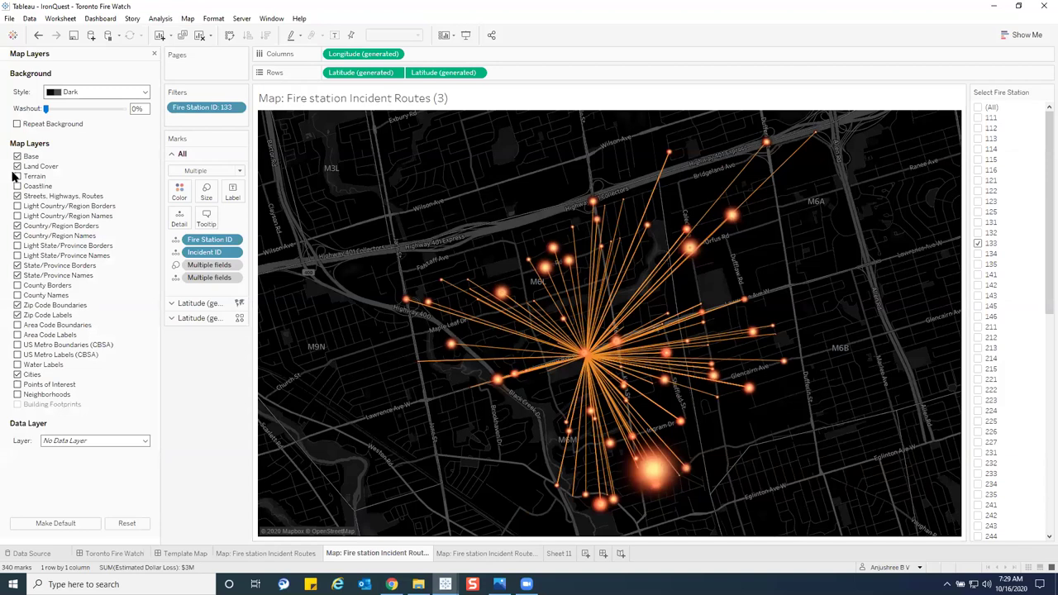
left_click(17, 196)
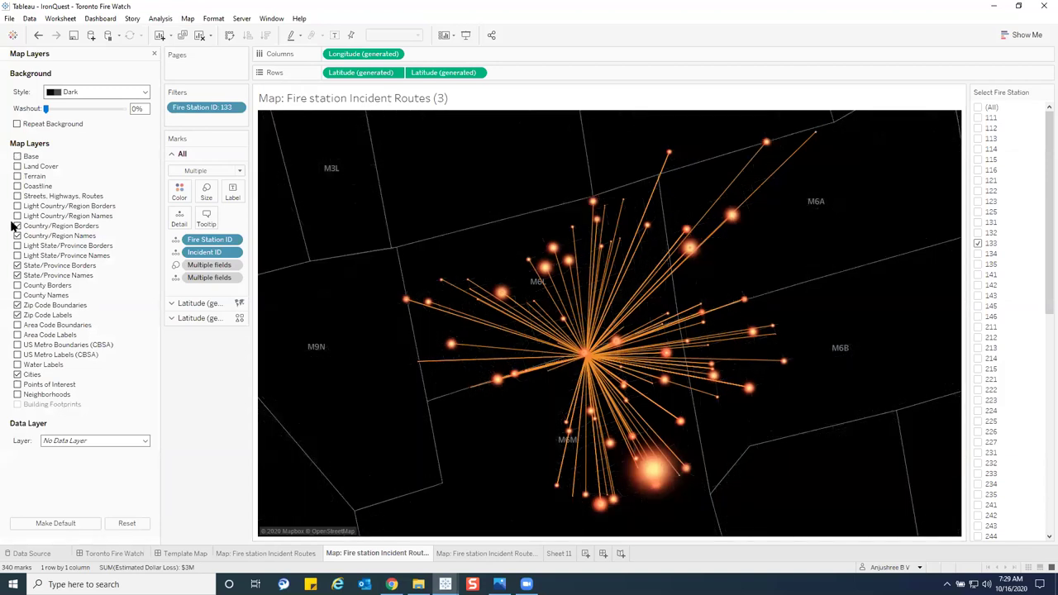
left_click(17, 236)
left_click(17, 265)
left_click(17, 275)
left_click(18, 305)
left_click(17, 374)
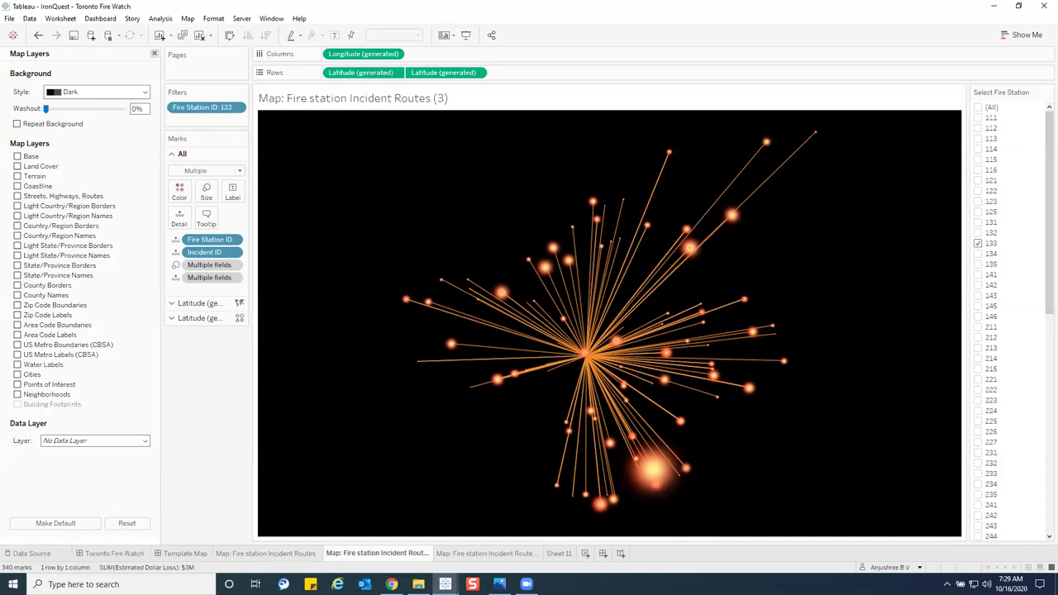
left_click(156, 54)
right_click(423, 178)
left_click(454, 238)
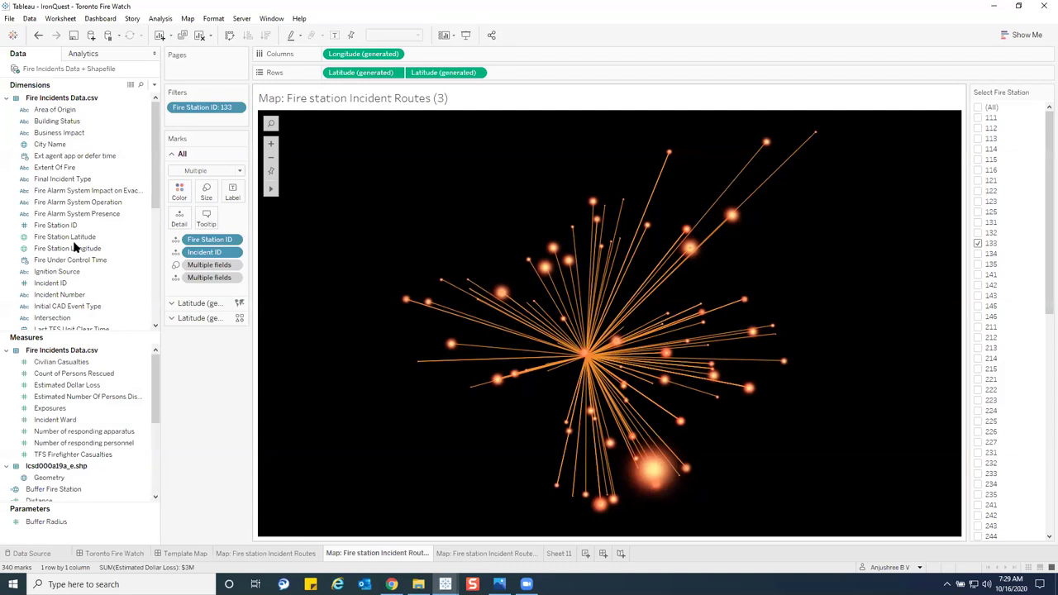
Step: Set the duplicated map's pane shading to None
left_click(41, 73)
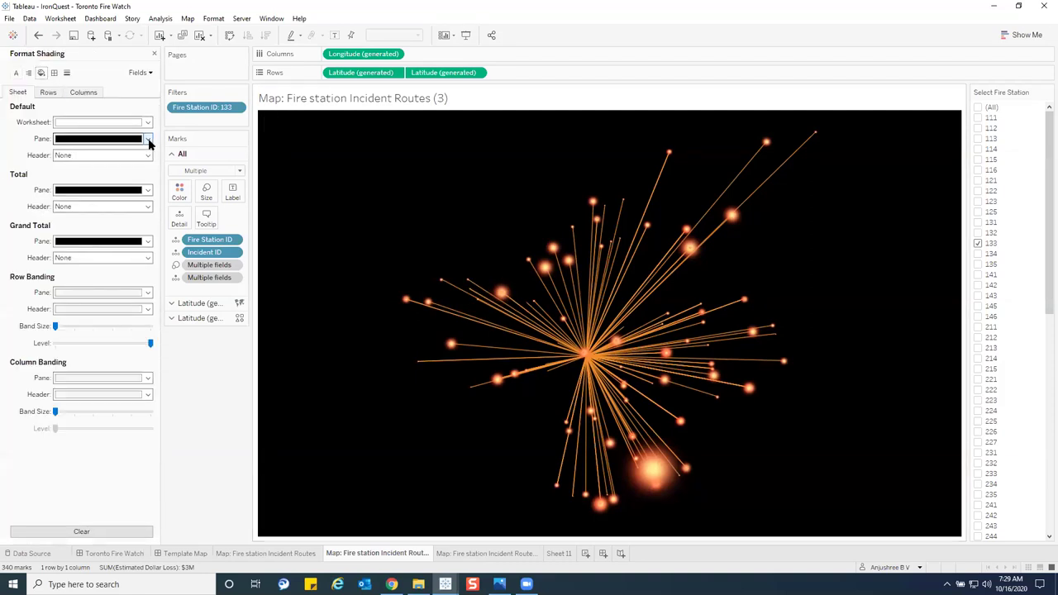
left_click(149, 140)
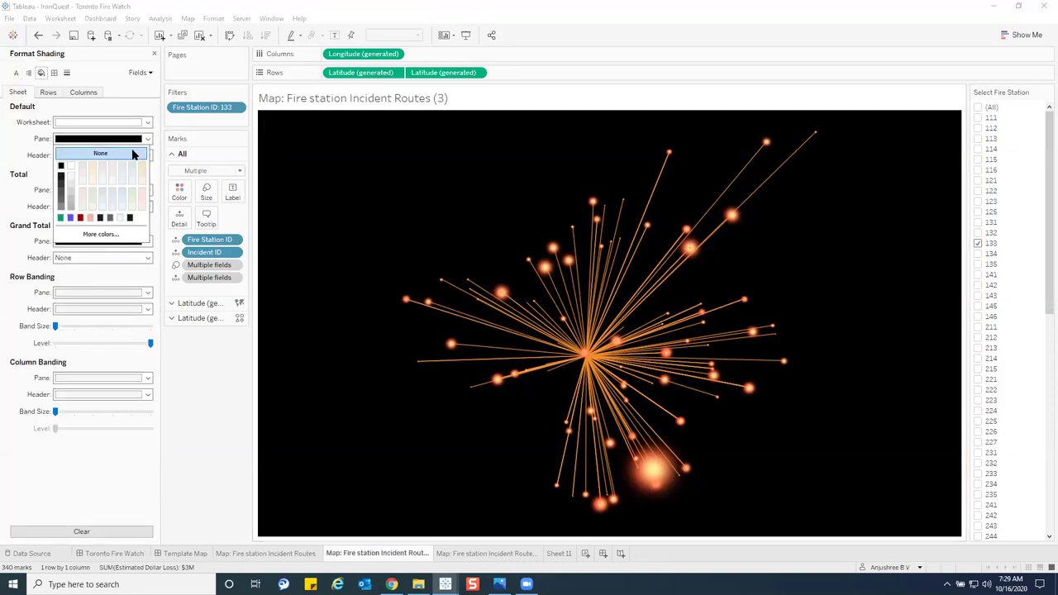
left_click(132, 154)
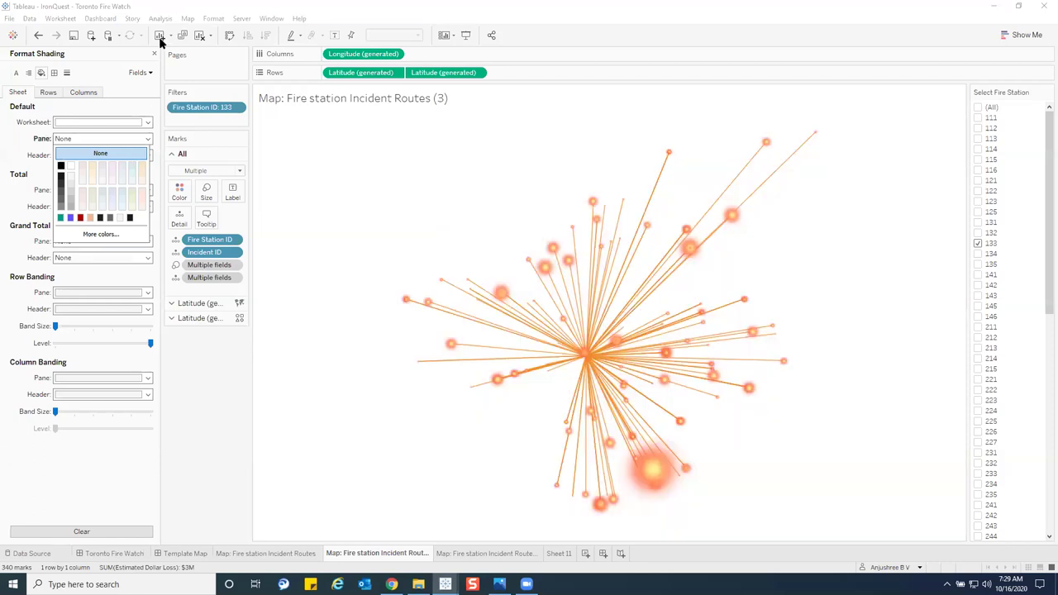
left_click(154, 54)
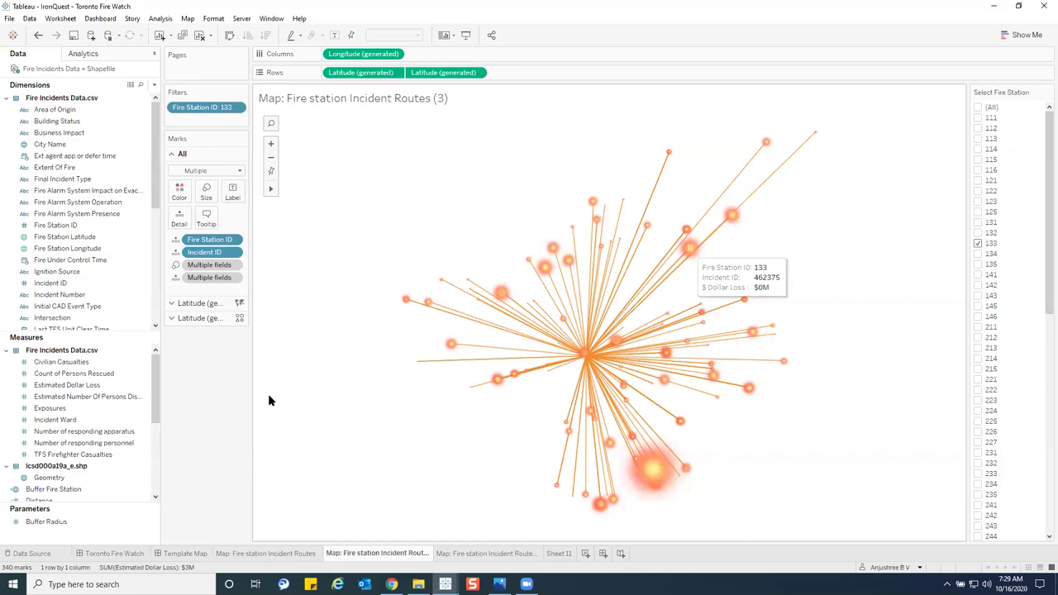
Step: Set both the route lines and glowing circles marks to 0% opacity
left_click(200, 304)
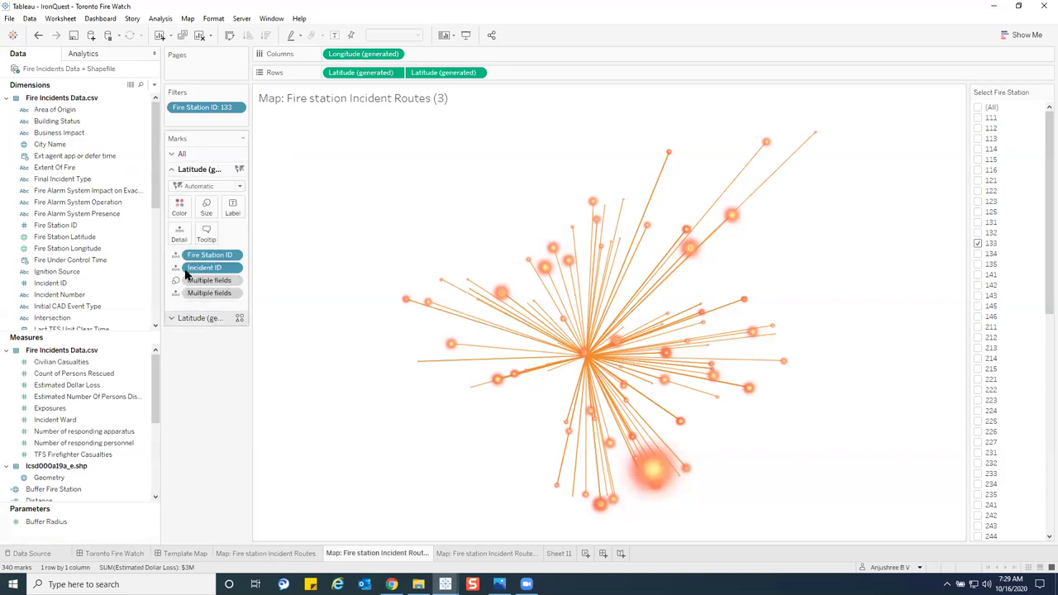
left_click(178, 208)
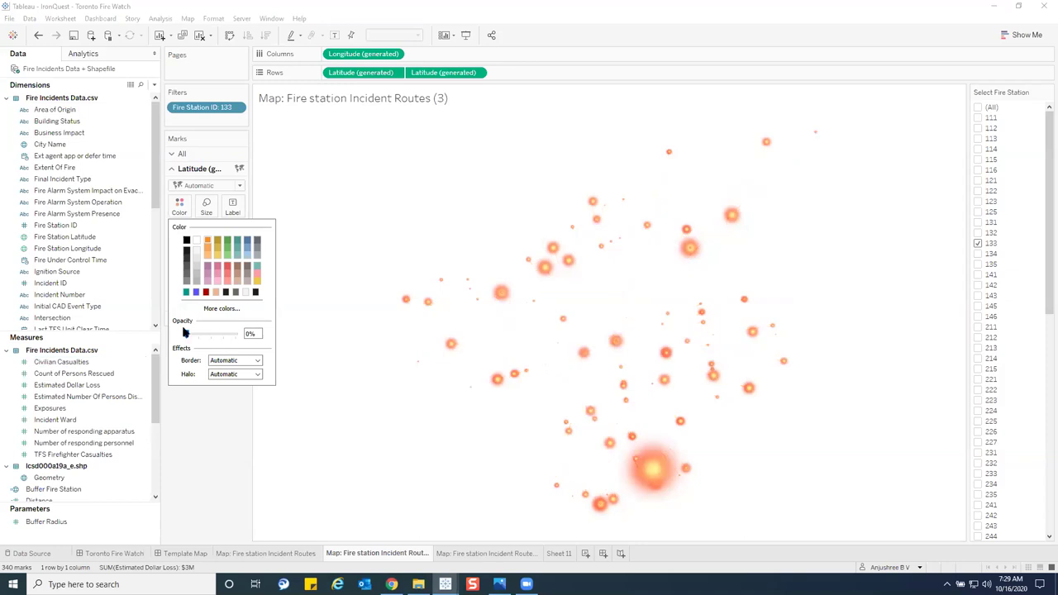
left_click(183, 331)
left_click(182, 320)
left_click(196, 249)
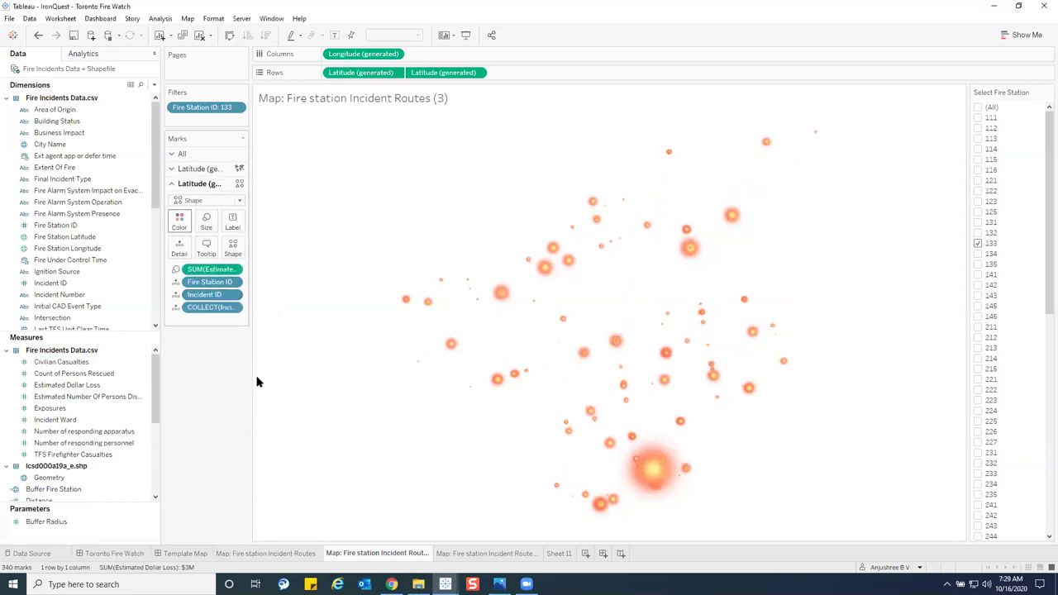
left_click(178, 222)
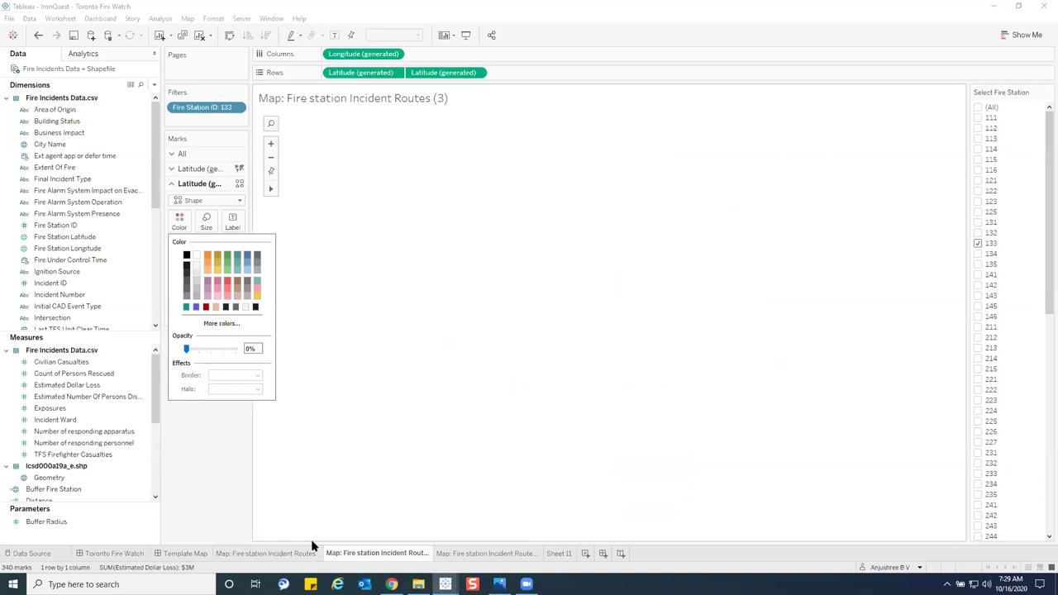
left_click(650, 560)
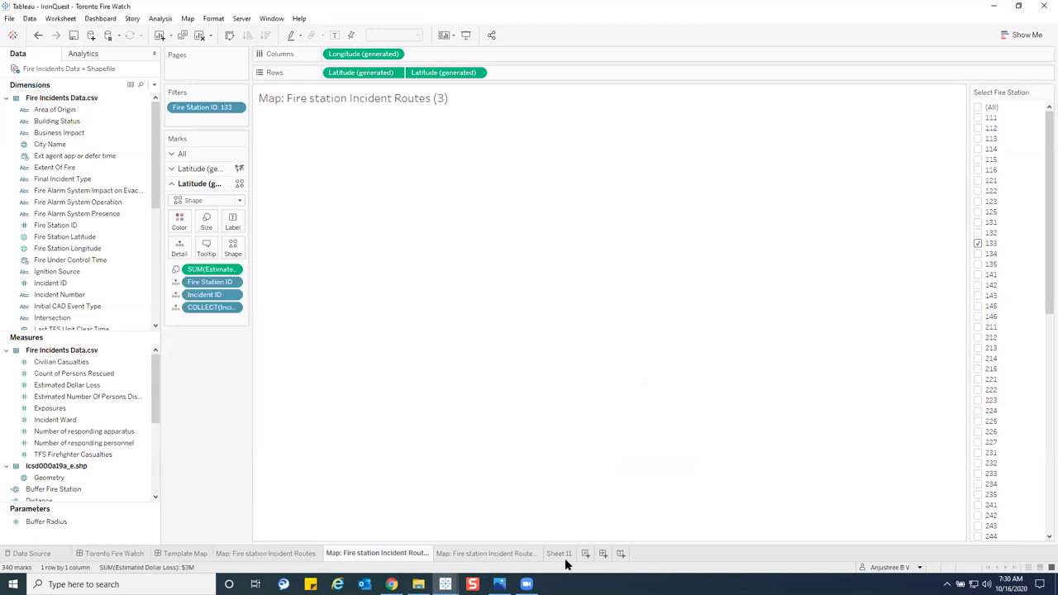
left_click(202, 559)
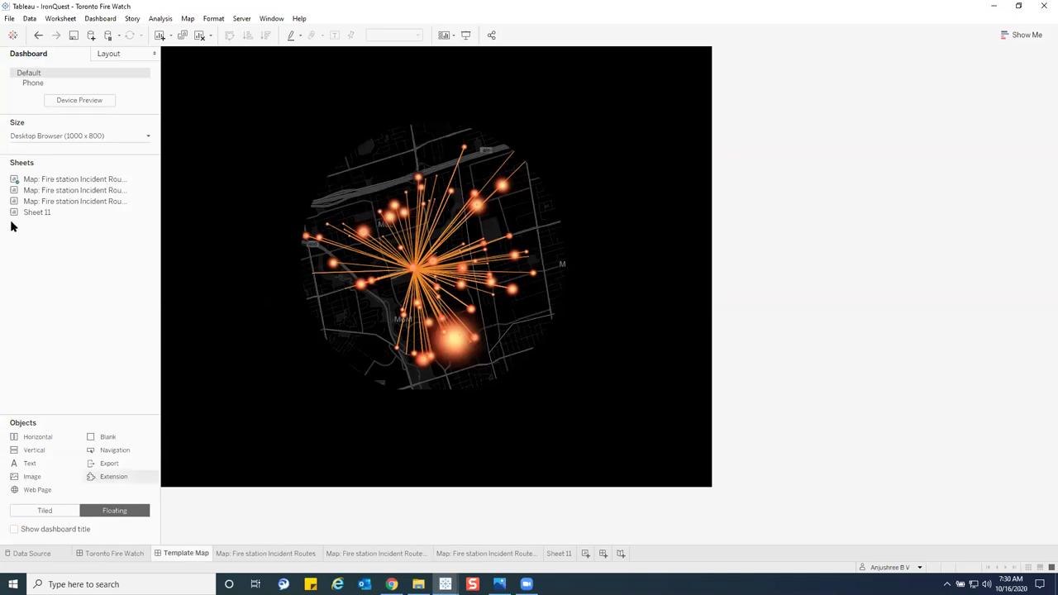
Step: Float the transparent route map onto the dashboard, removing its fire station filter and hiding its title
mouse_move(30, 213)
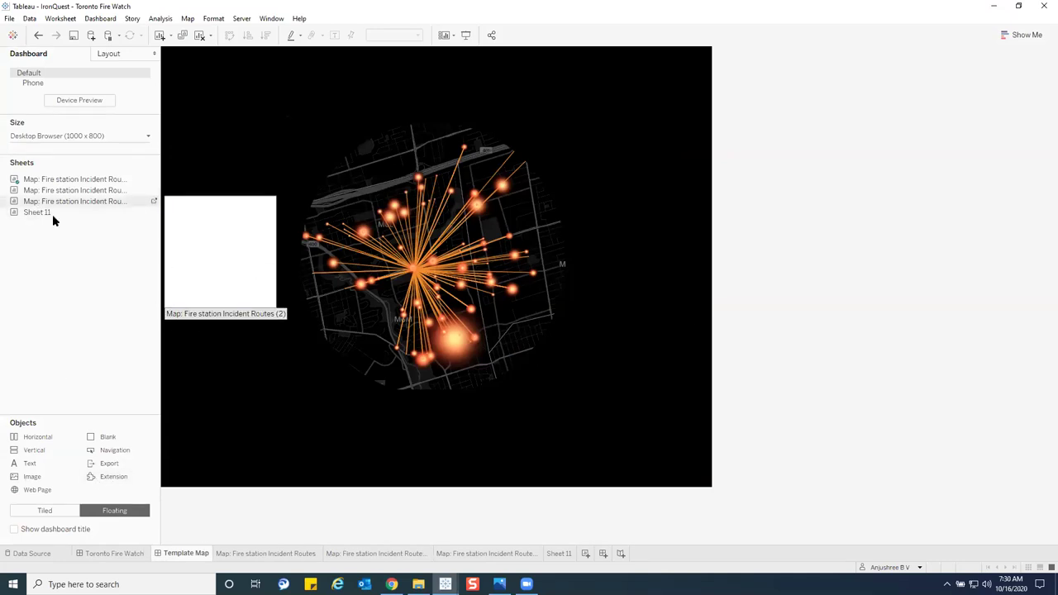
left_click_drag(51, 203, 285, 114)
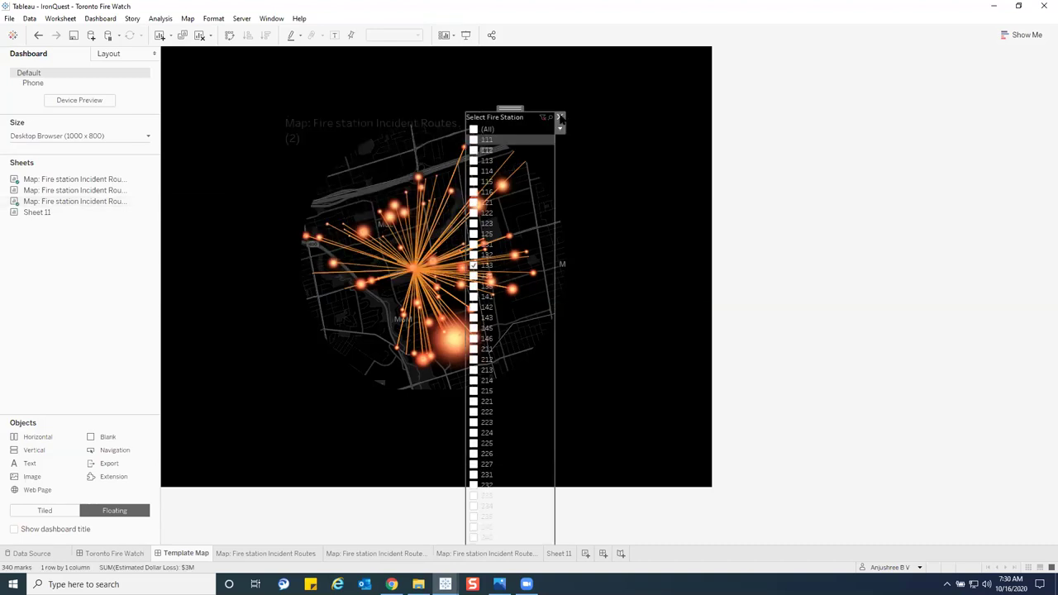
left_click(549, 117)
right_click(342, 122)
left_click(359, 156)
Step: Position the floating map at x 228, y 126 and size it 510×497
left_click(108, 52)
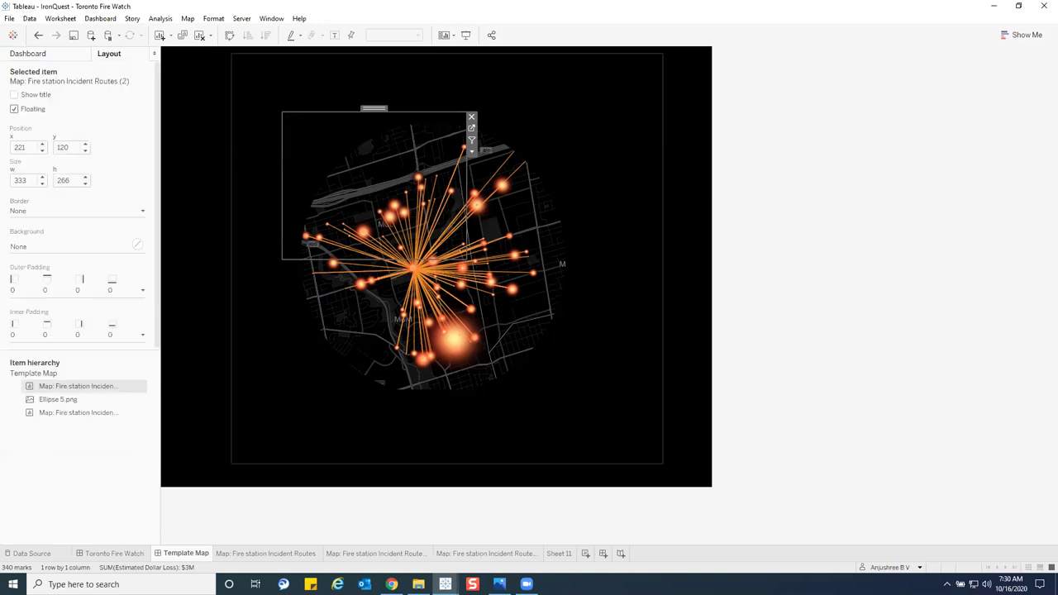
left_click(25, 148)
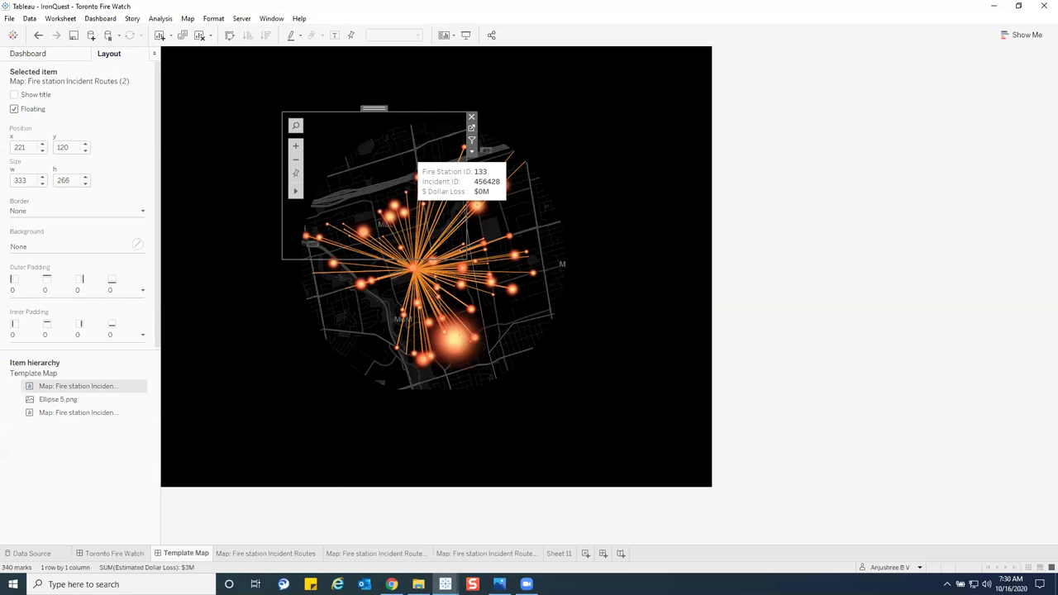
left_click(13, 148)
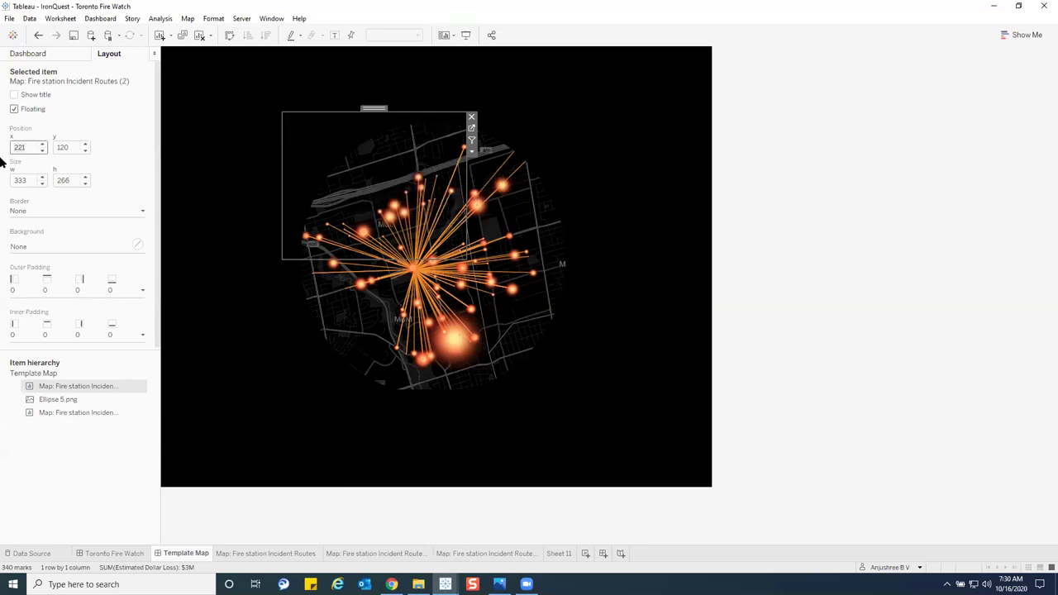
type("228")
left_click(63, 146)
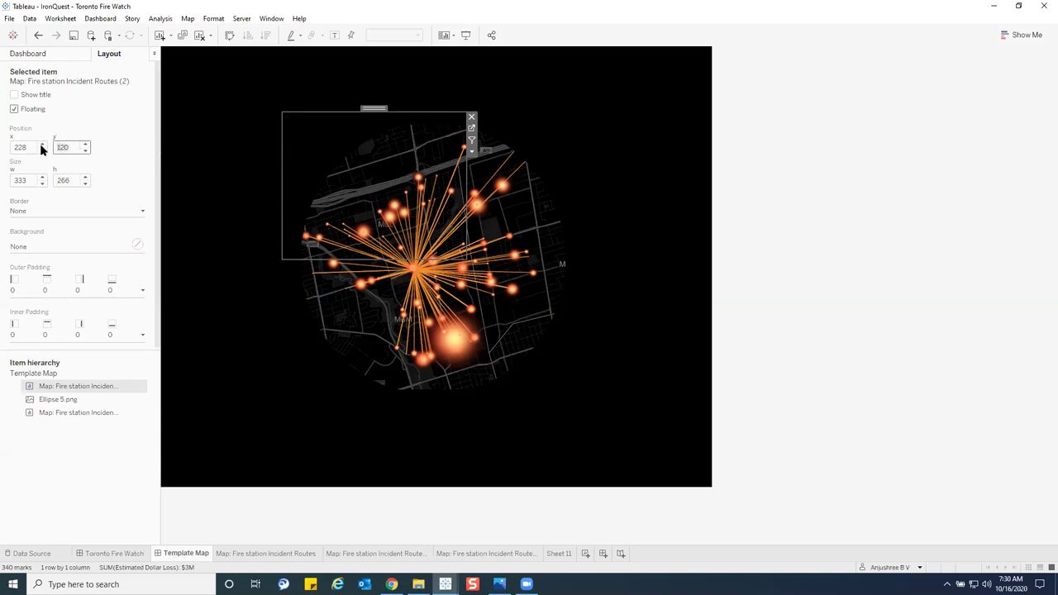
type("126")
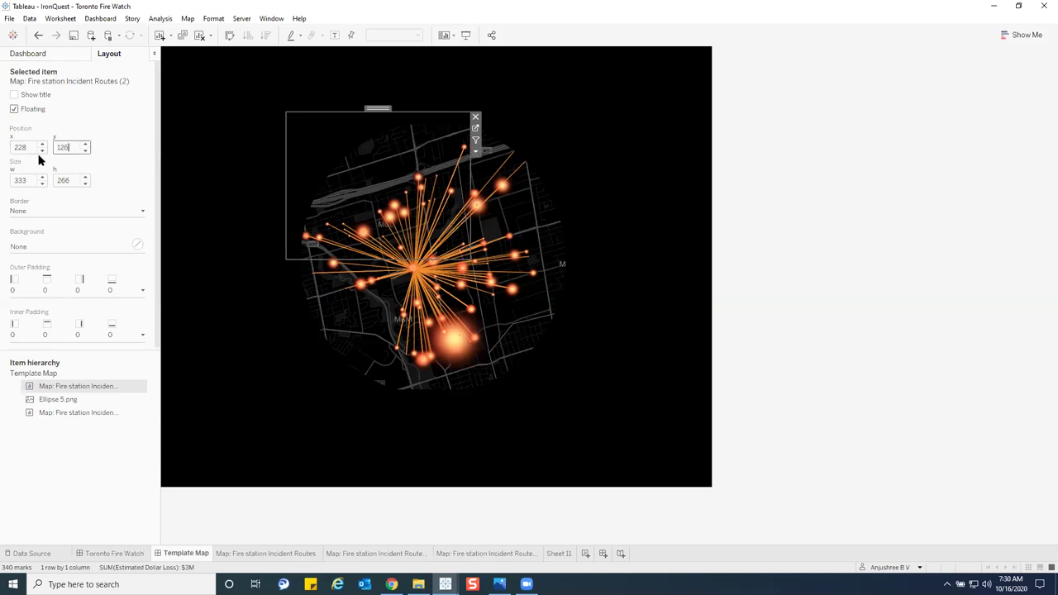
left_click(22, 180)
type("510")
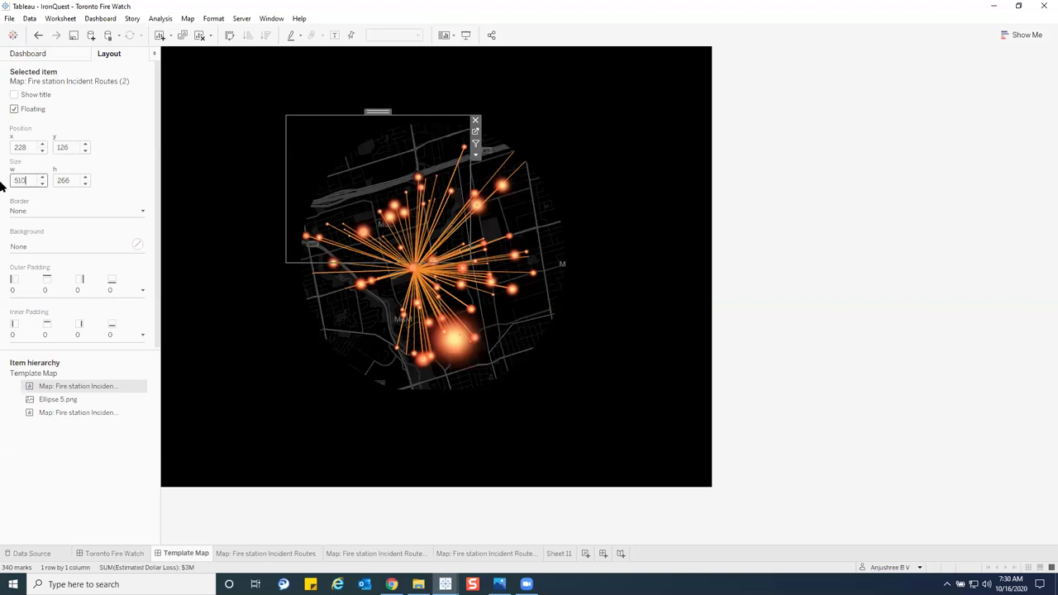
key("Tab")
type("497")
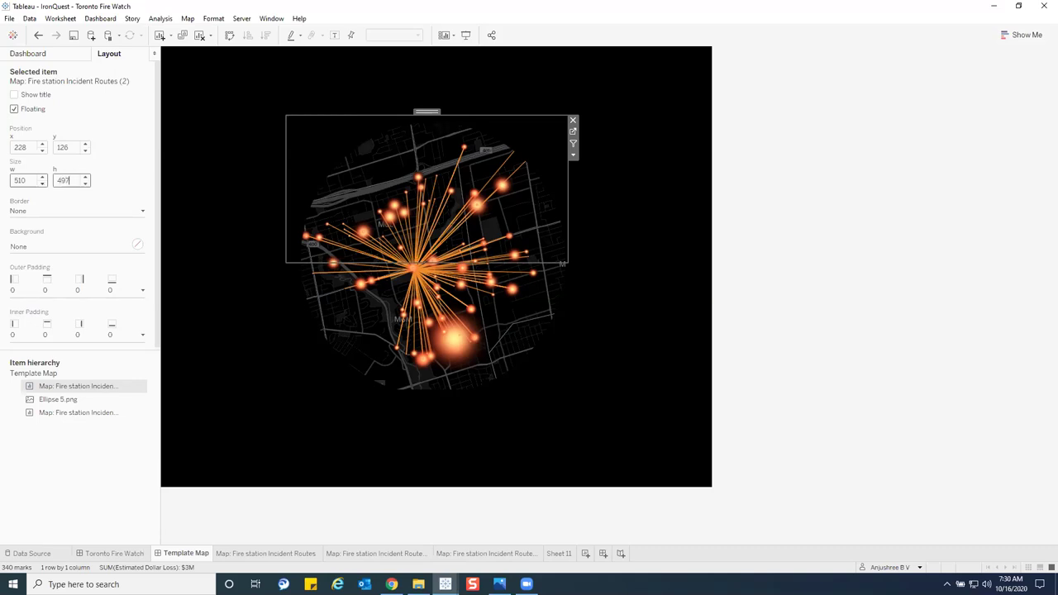
key("Return")
left_click(69, 51)
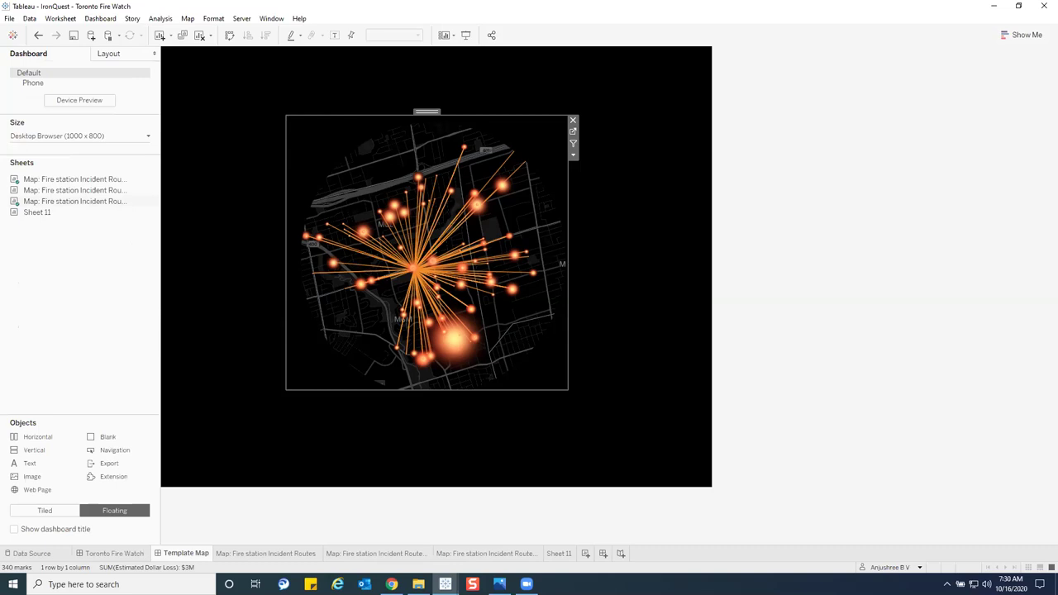
left_click(873, 283)
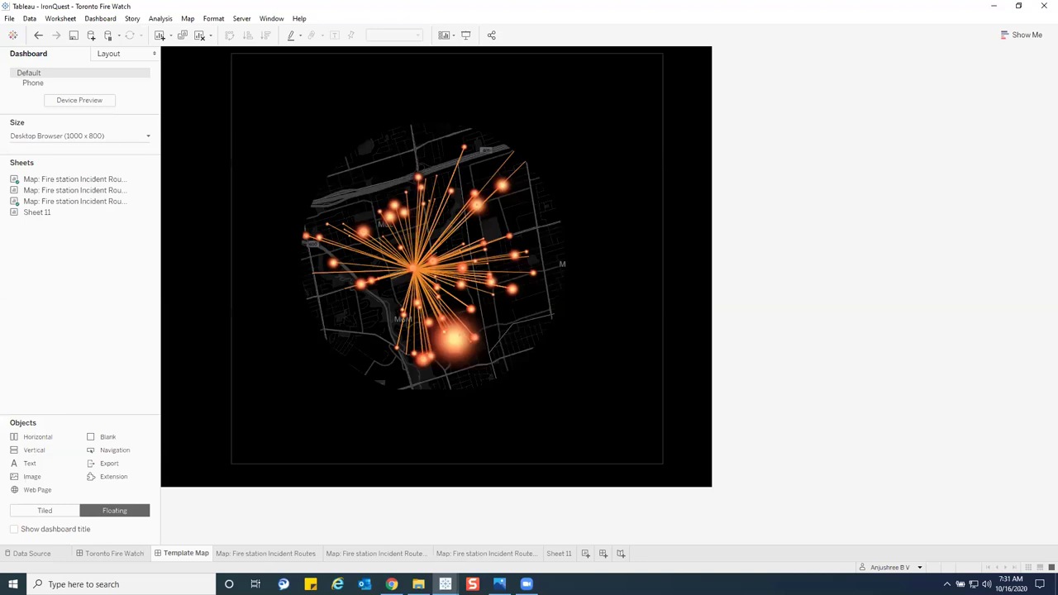
mouse_move(453, 347)
left_click(391, 583)
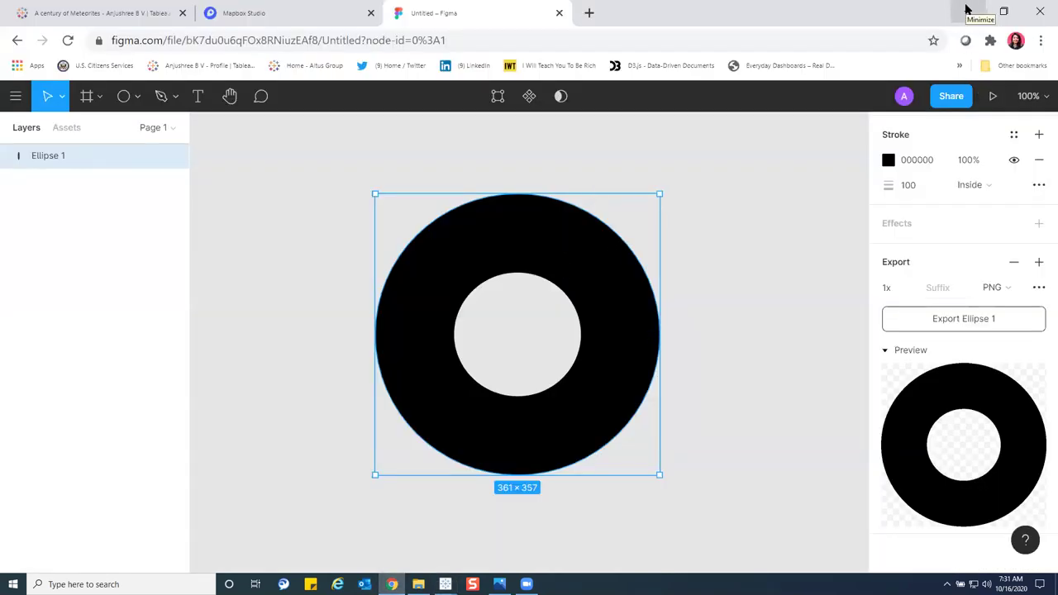
left_click(966, 10)
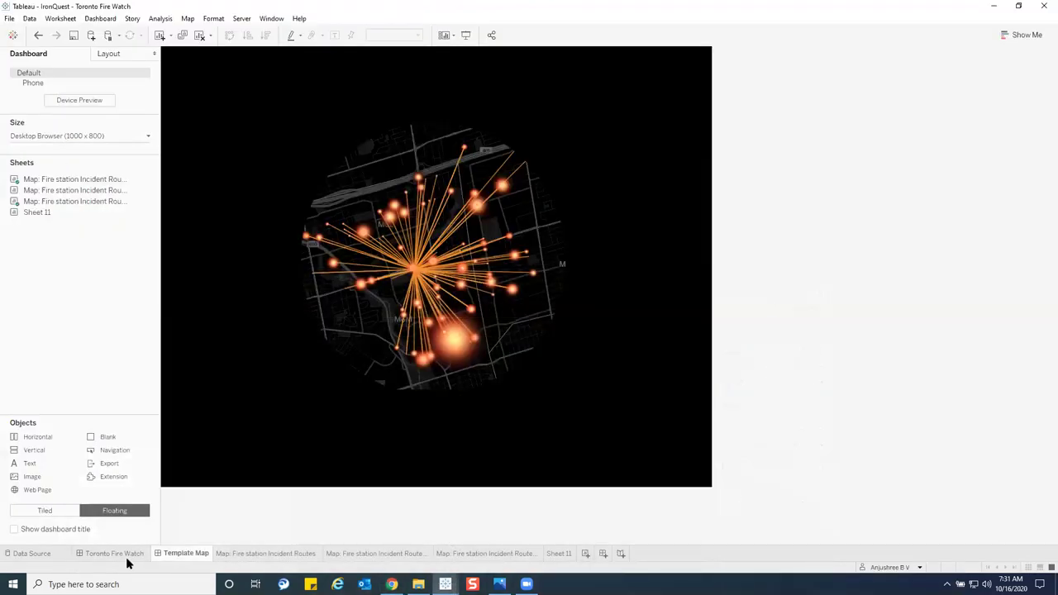
left_click(126, 557)
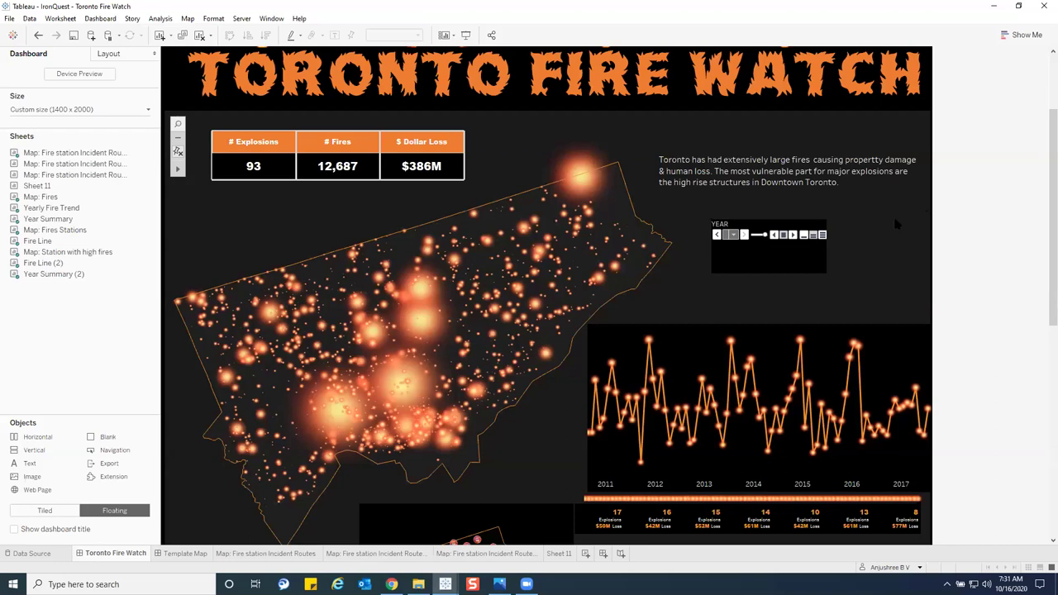
Step: Reset the right-hand fire-station map and go to its Map: Station with high fires worksheet
scroll(1016, 273, "down", 1)
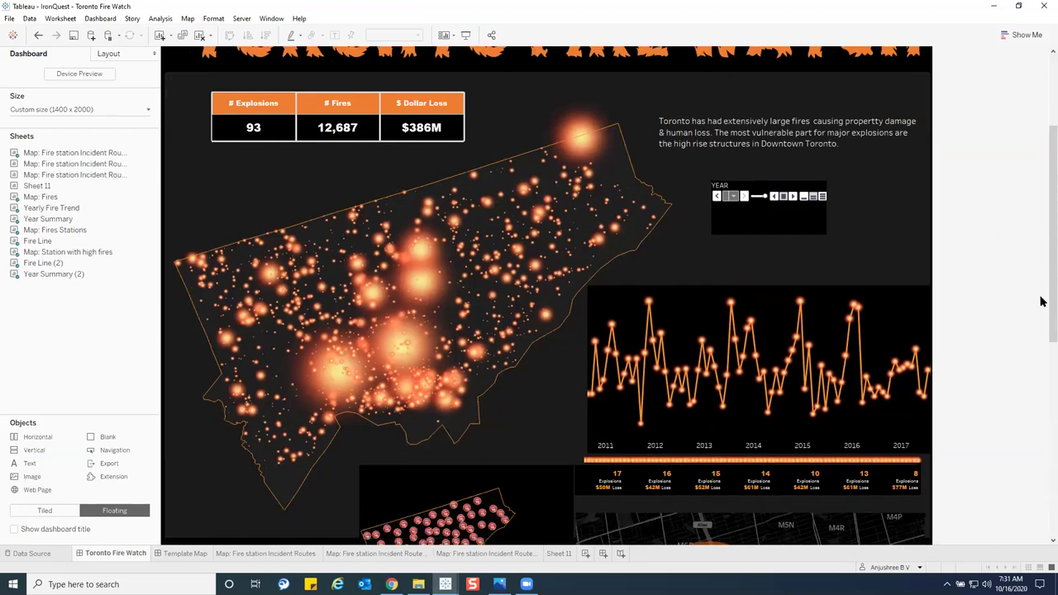
left_click_drag(1046, 301, 1041, 380)
scroll(1041, 380, "down", 3)
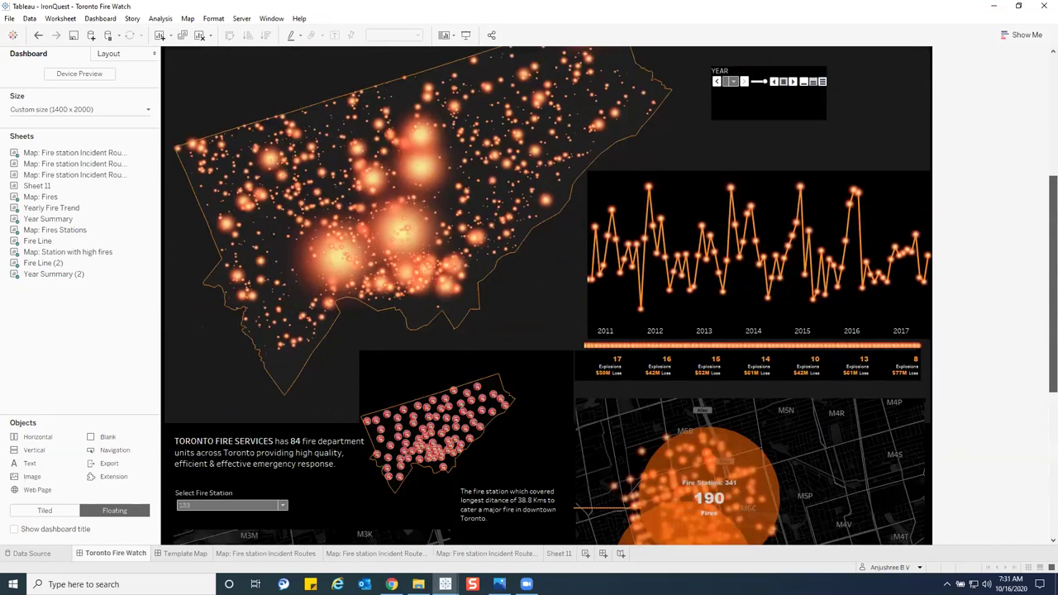
scroll(1041, 380, "up", 5)
scroll(1041, 508, "down", 13)
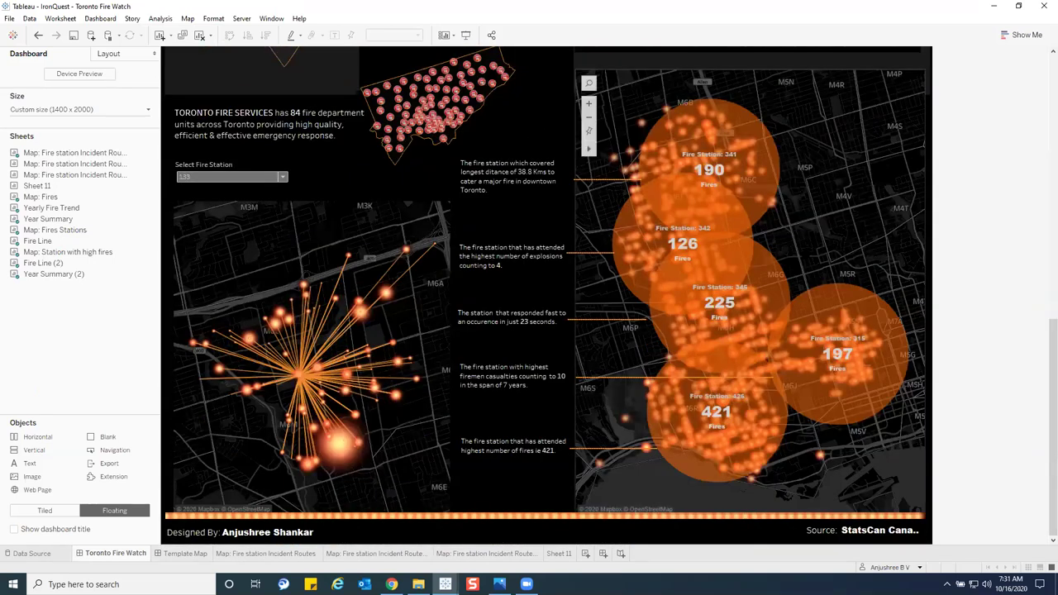
scroll(806, 251, "up", 5)
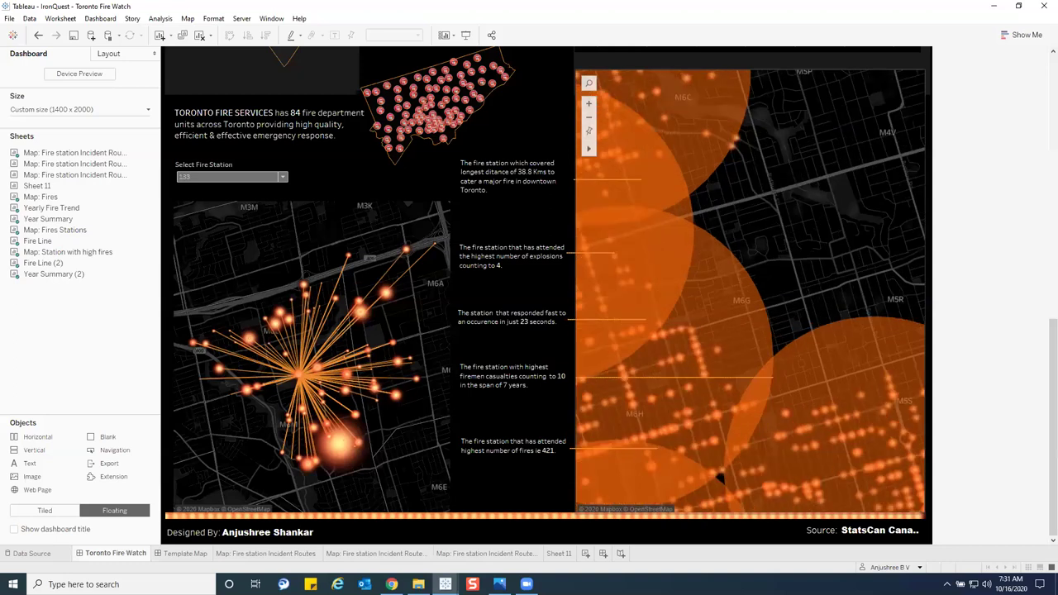
scroll(803, 251, "down", 2)
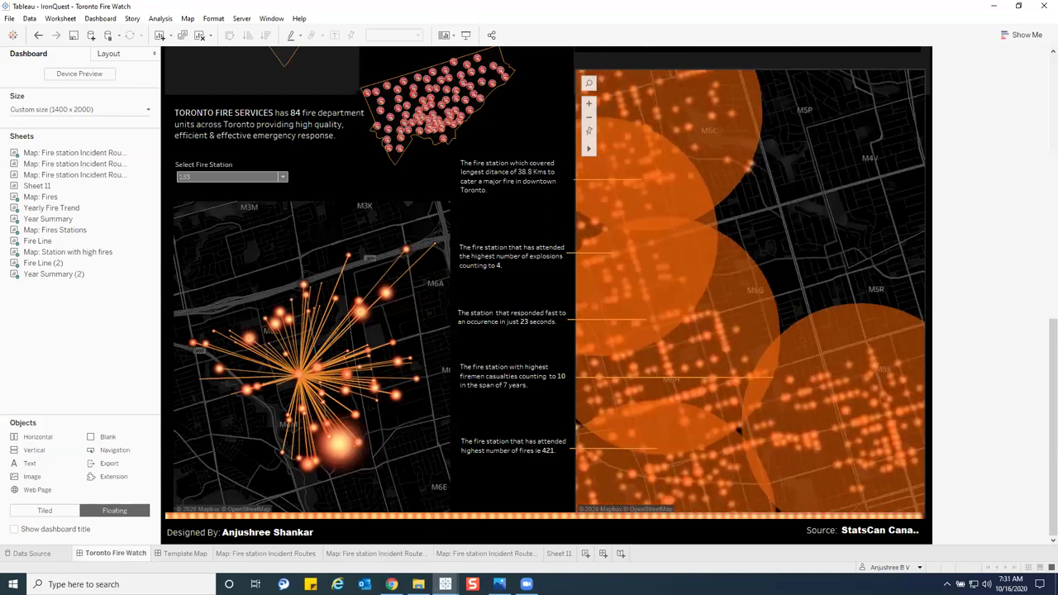
left_click(588, 131)
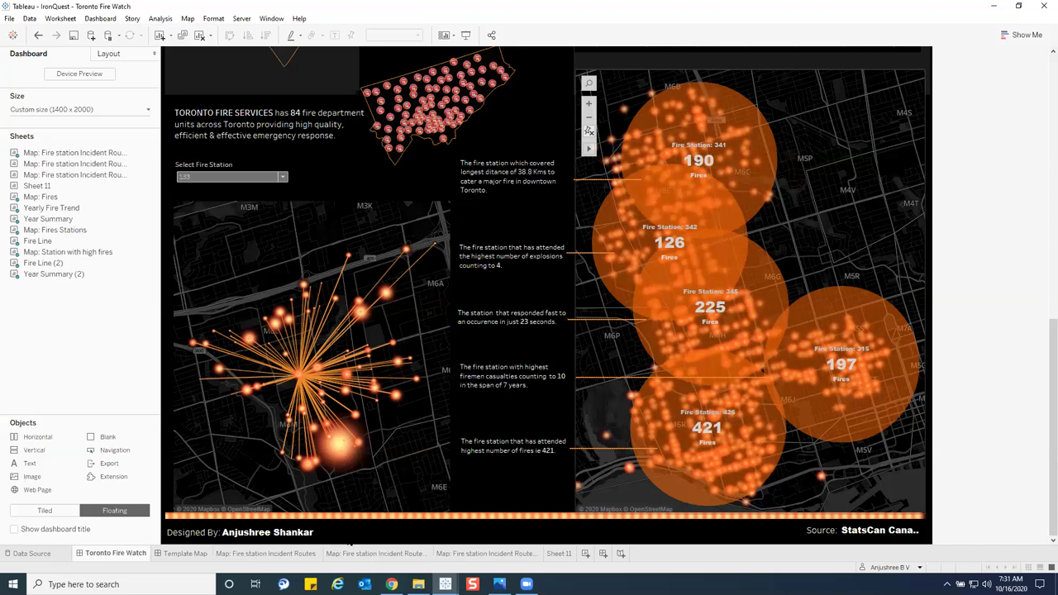
left_click(924, 86)
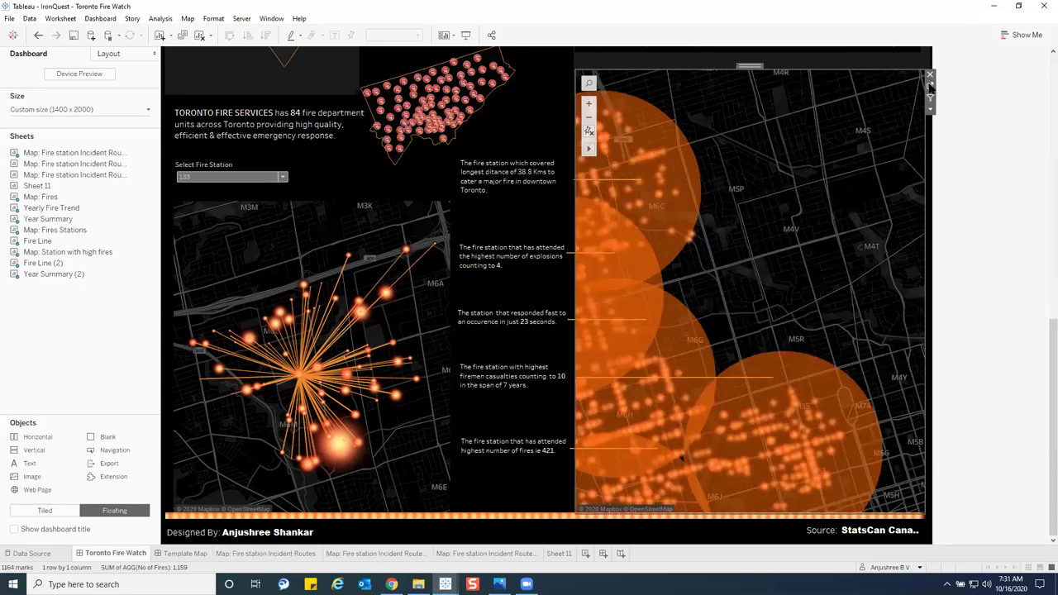
left_click(929, 86)
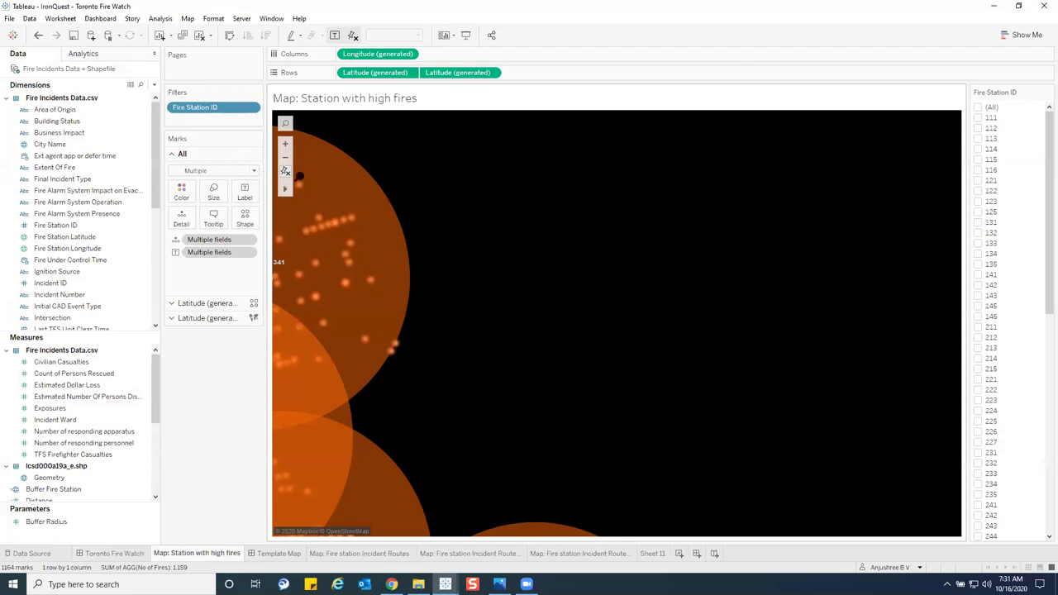
Step: Disable Allow Pan and Zoom, Show Map Search and Show View Toolbar on the high-fires map
key("alt+m")
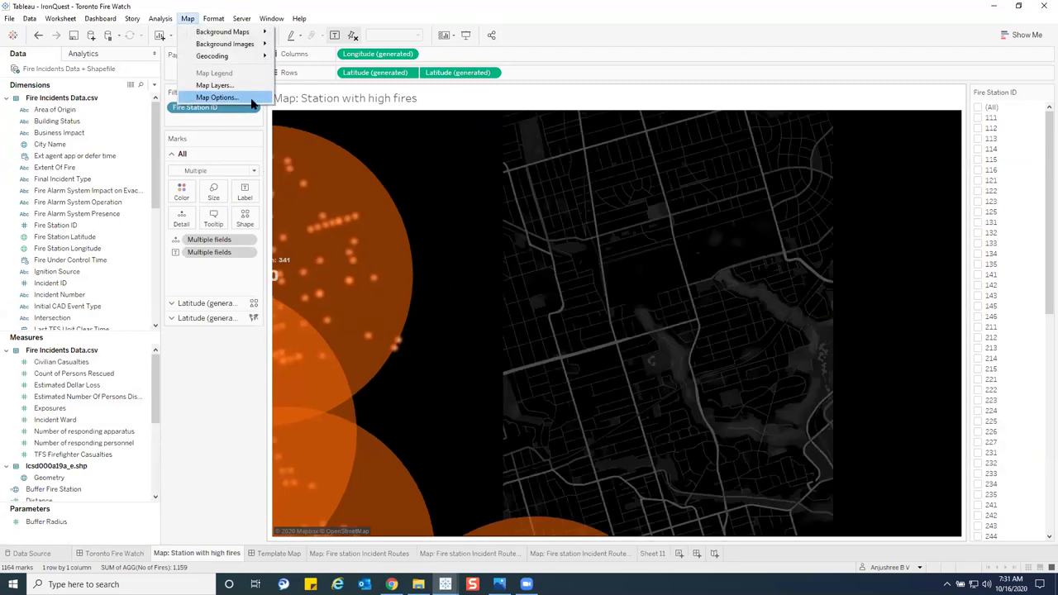
key("Return")
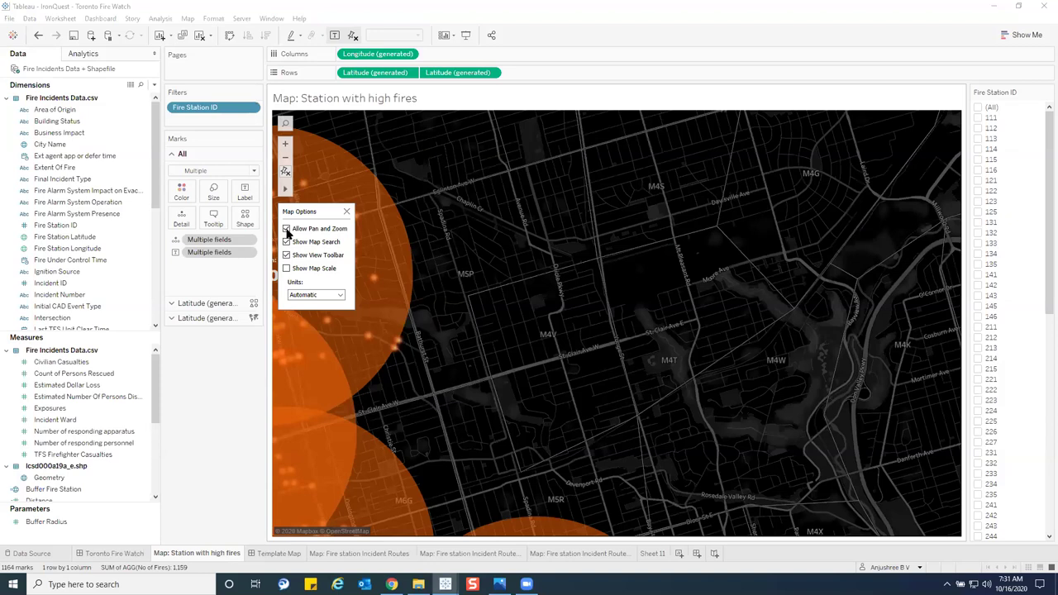
left_click(286, 254)
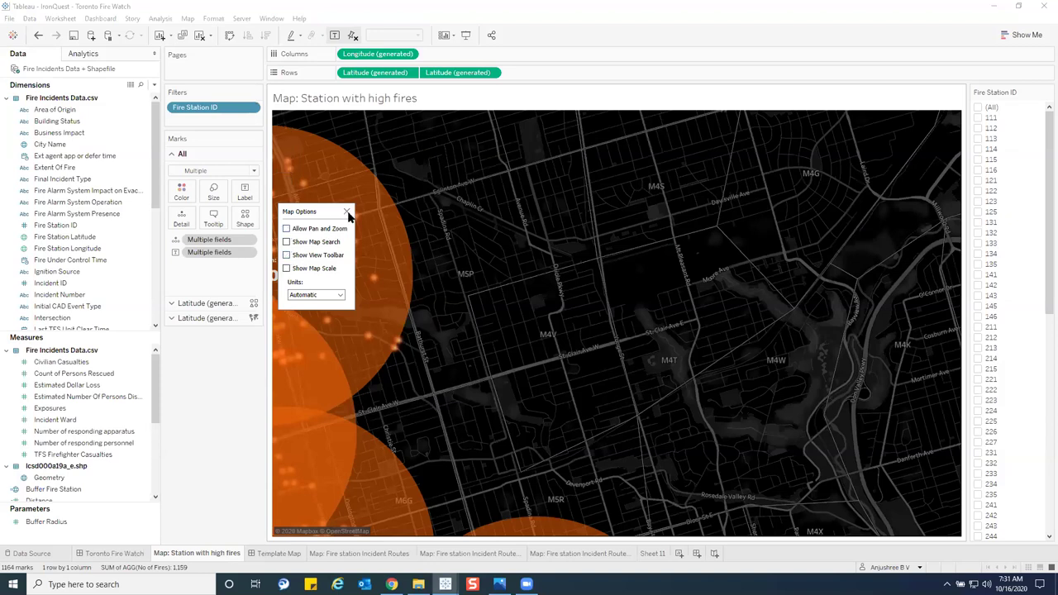
left_click(346, 211)
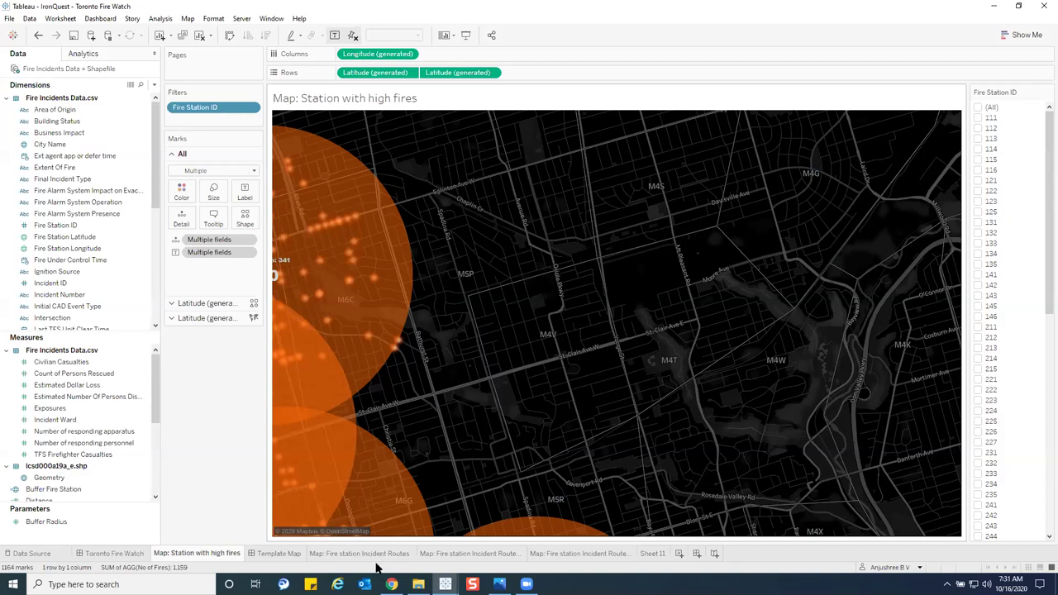
key("alt+Tab")
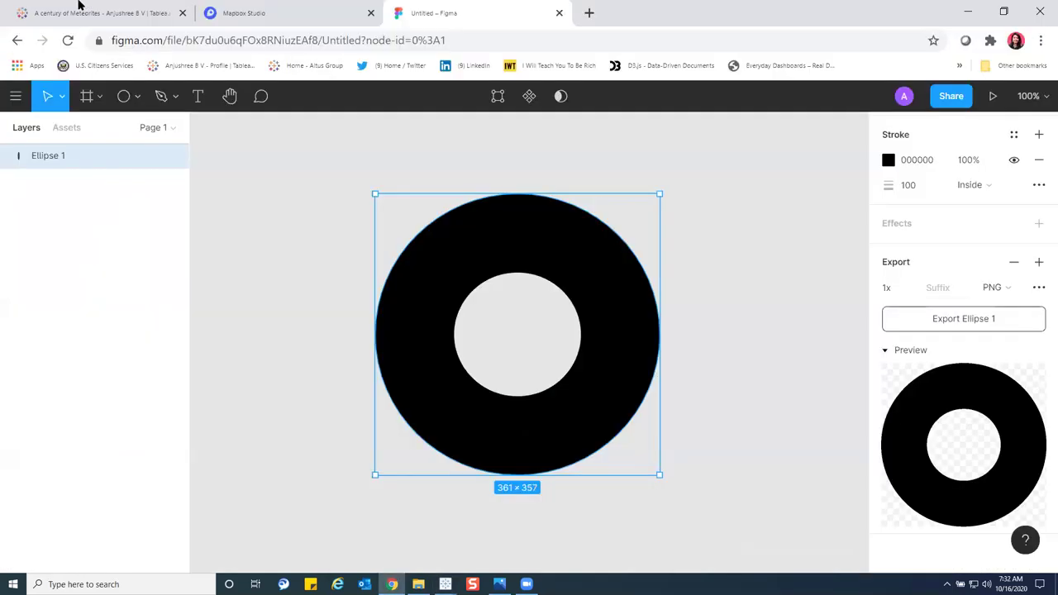
Step: From the Meteorites tab, view Displacement in Paradise on My Profile, then show Intro.PNG in Photos
left_click(82, 10)
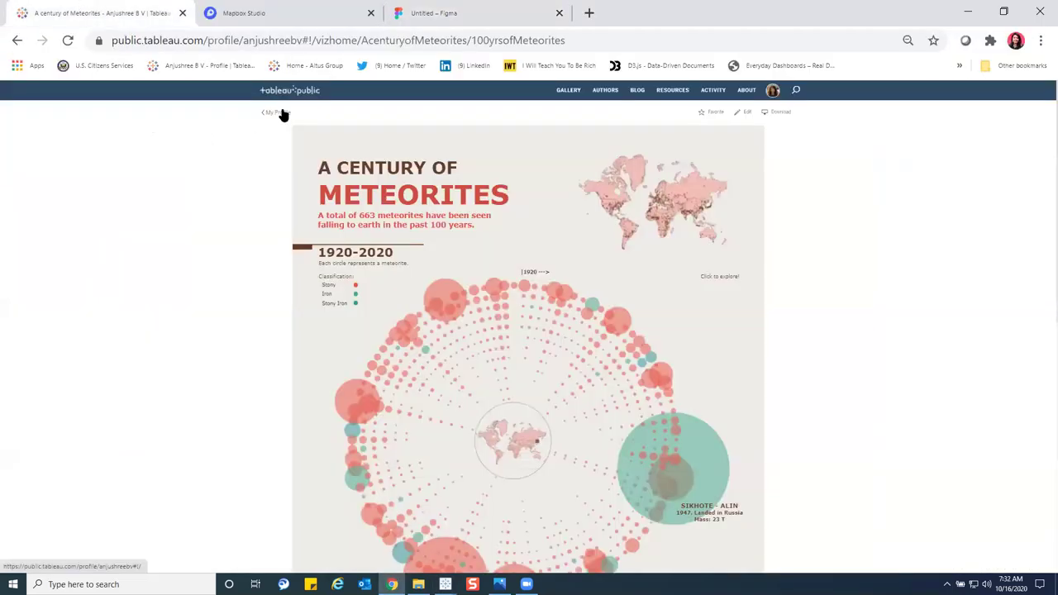
left_click(281, 113)
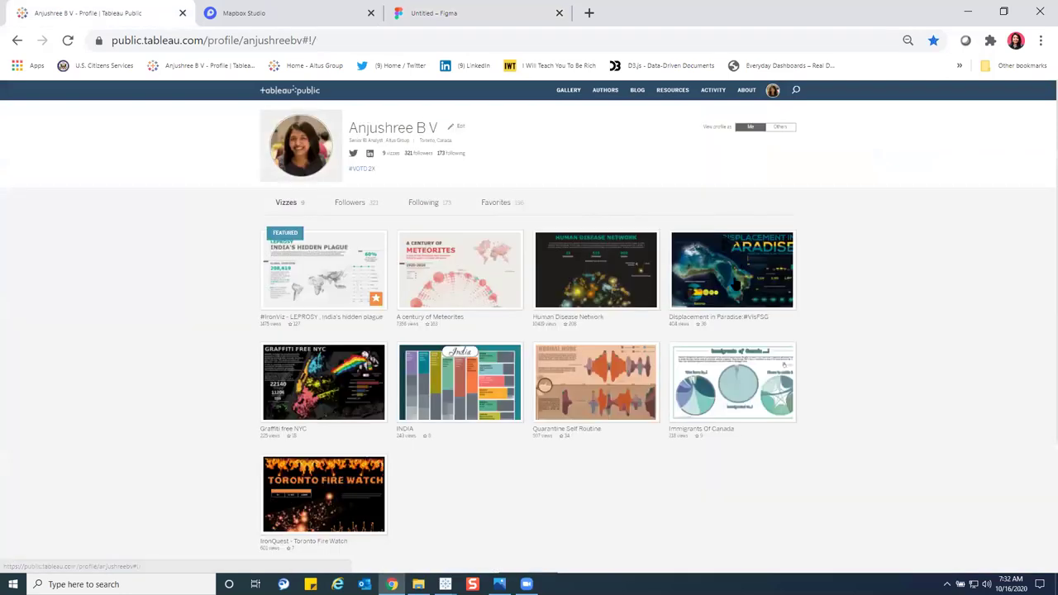
left_click(746, 286)
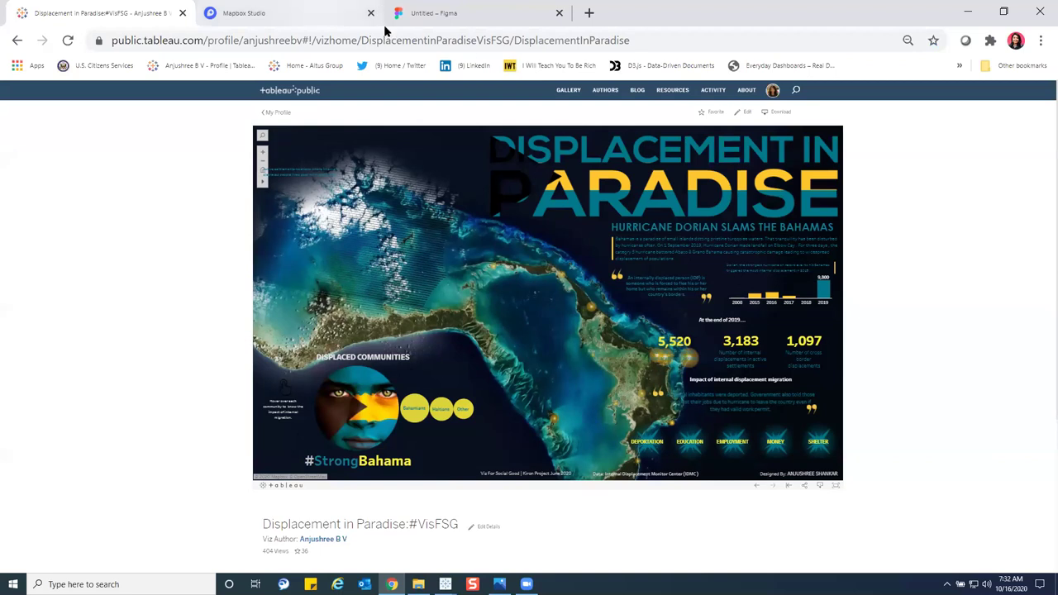
left_click(279, 115)
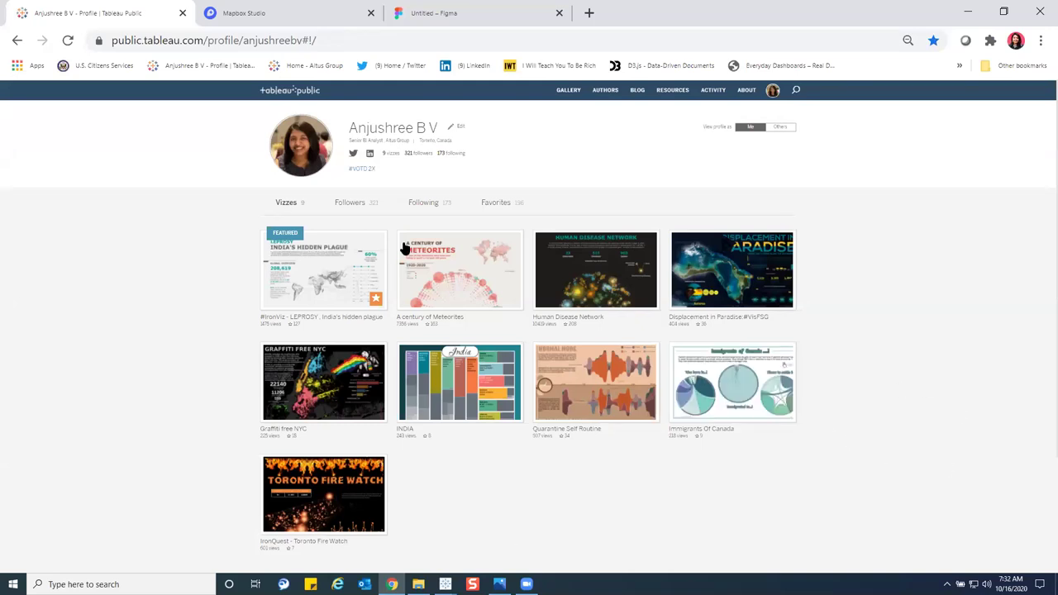
mouse_move(499, 583)
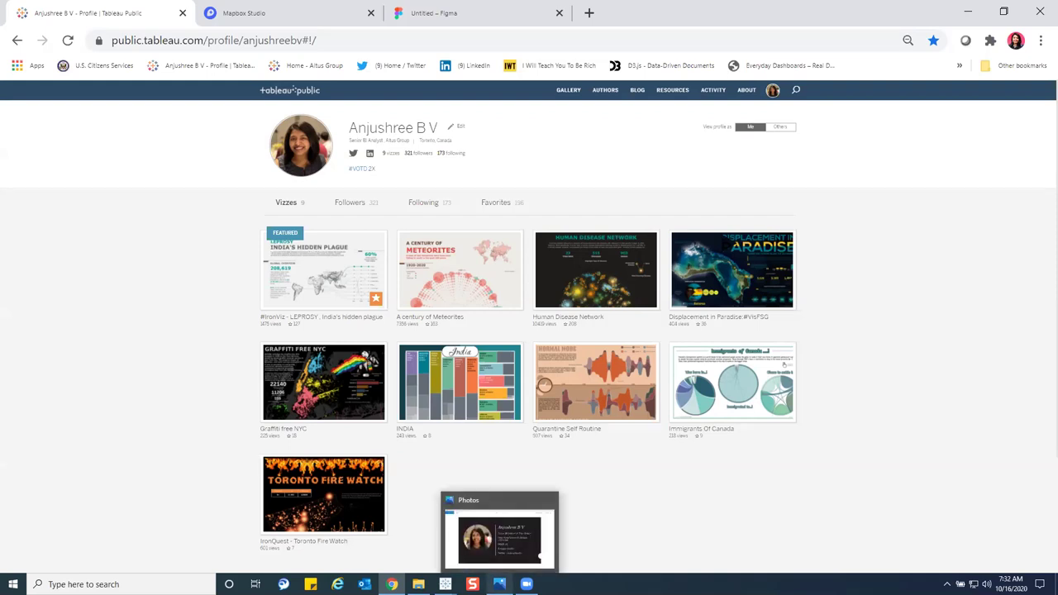
left_click(499, 582)
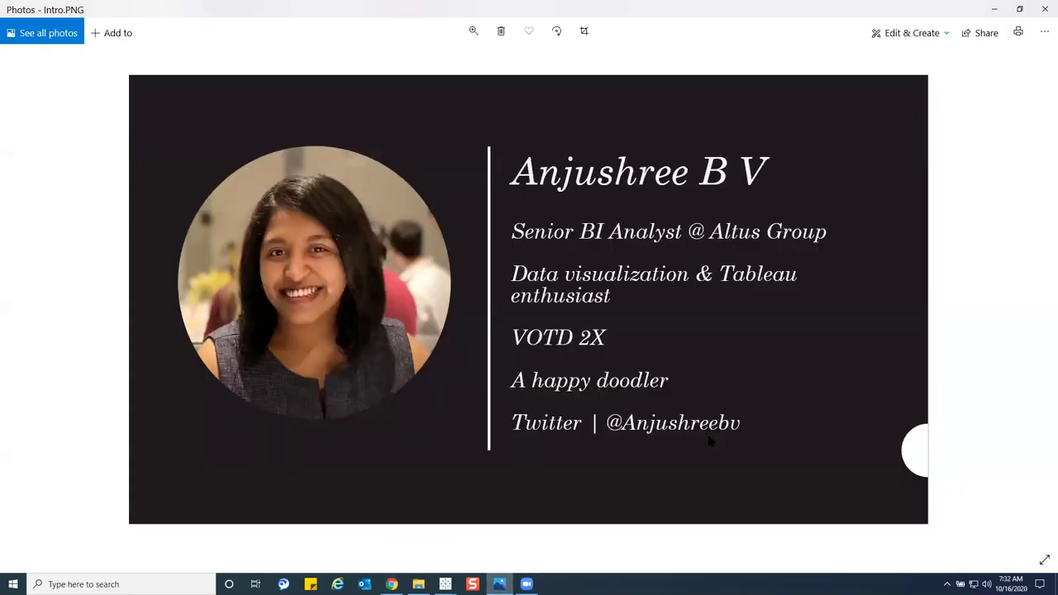